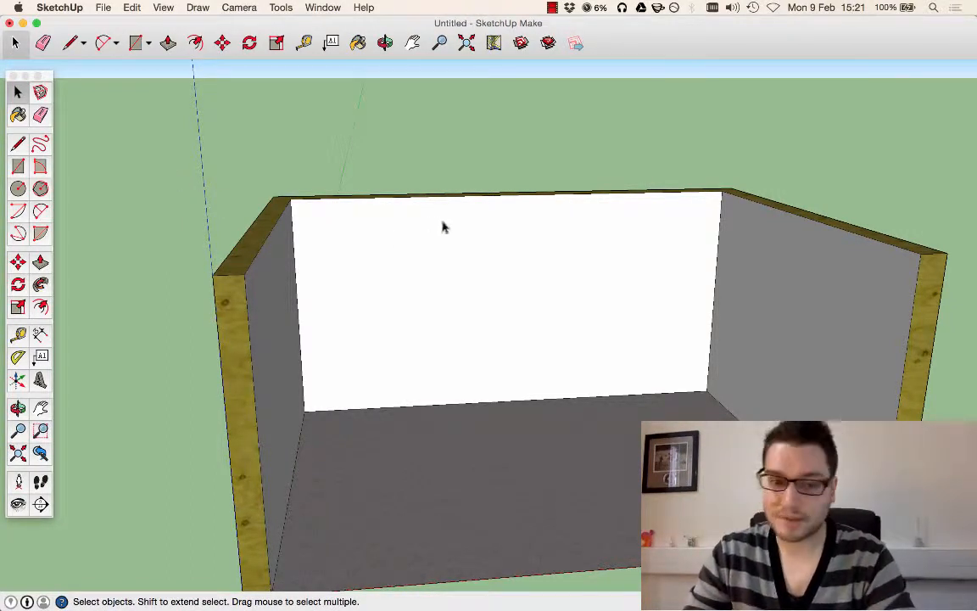
# Look over the open-fronted booth's walls and floor from several angles
pyautogui.moveTo(174, 269); pyautogui.dragTo(240, 320, button='middle')
pyautogui.scroll(-3, 170, 246)
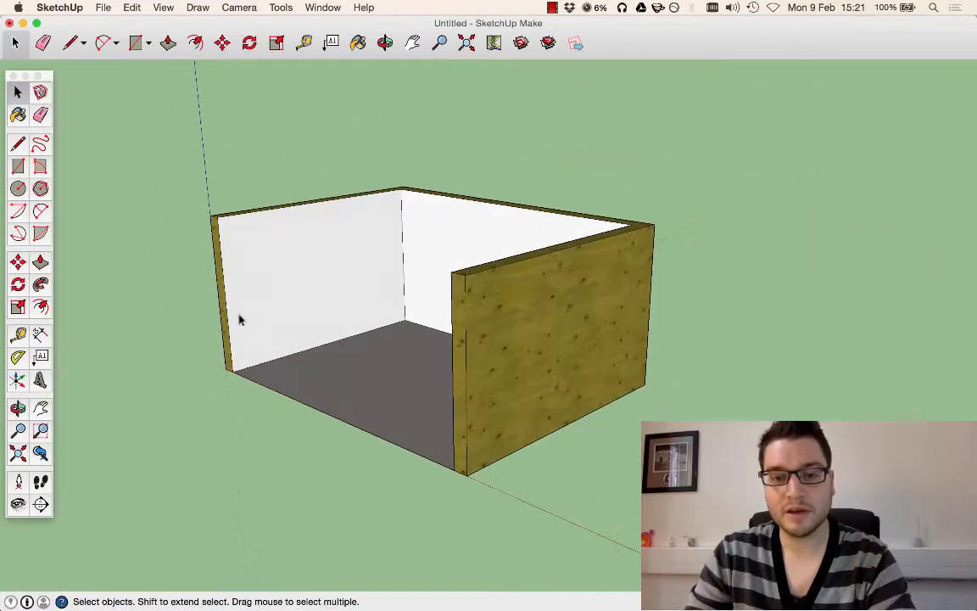
pyautogui.moveTo(319, 276); pyautogui.dragTo(276, 271, button='middle')
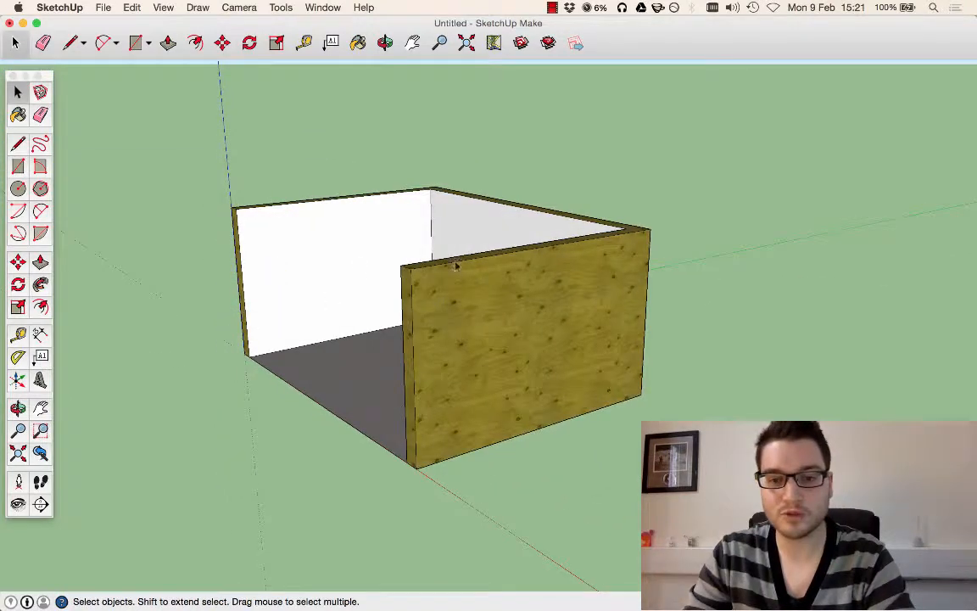
pyautogui.moveTo(414, 323); pyautogui.dragTo(548, 276, button='middle')
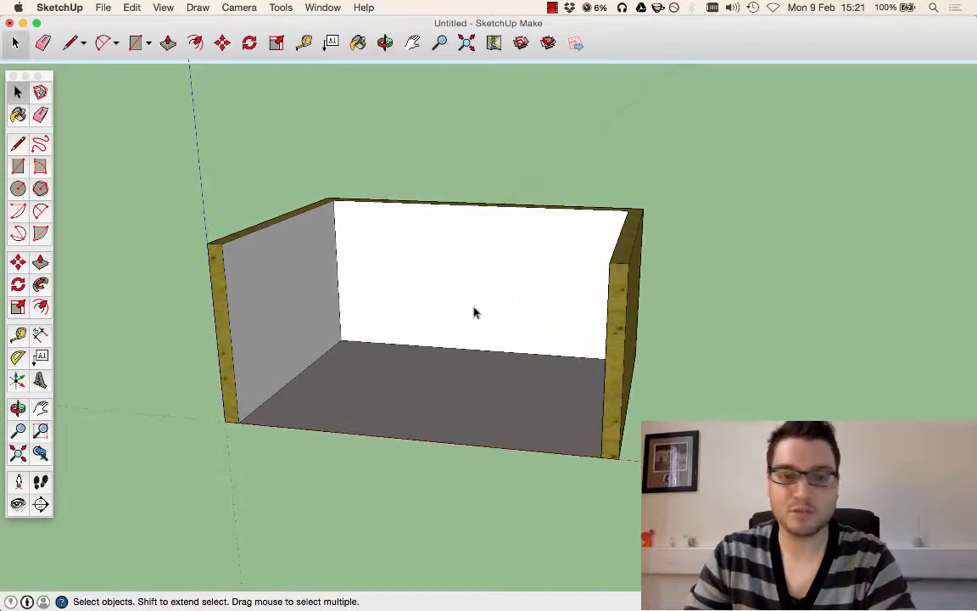
pyautogui.moveTo(475, 313); pyautogui.dragTo(501, 301, button='middle')
pyautogui.scroll(3, 446, 298)
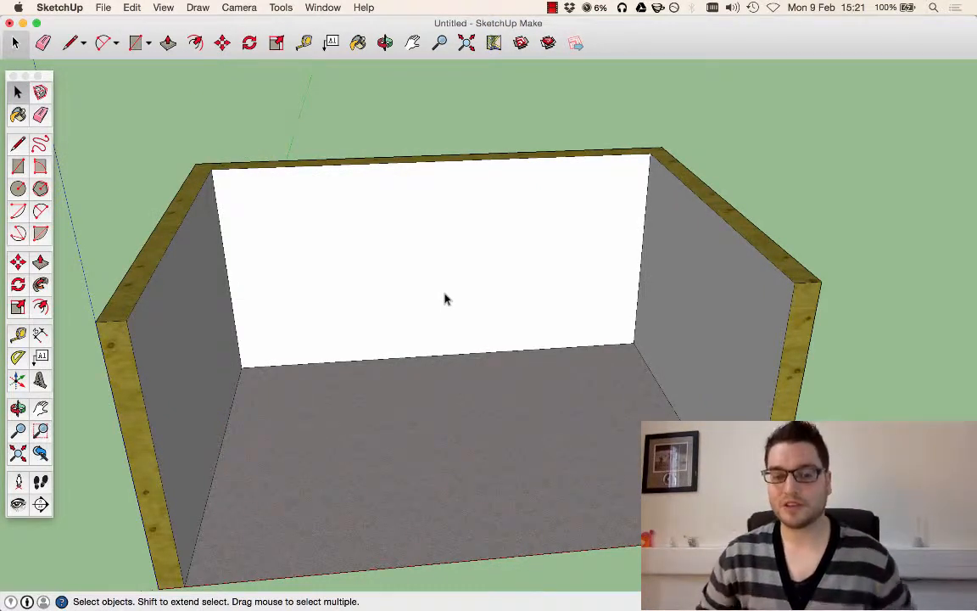
pyautogui.scroll(-4, 448, 276)
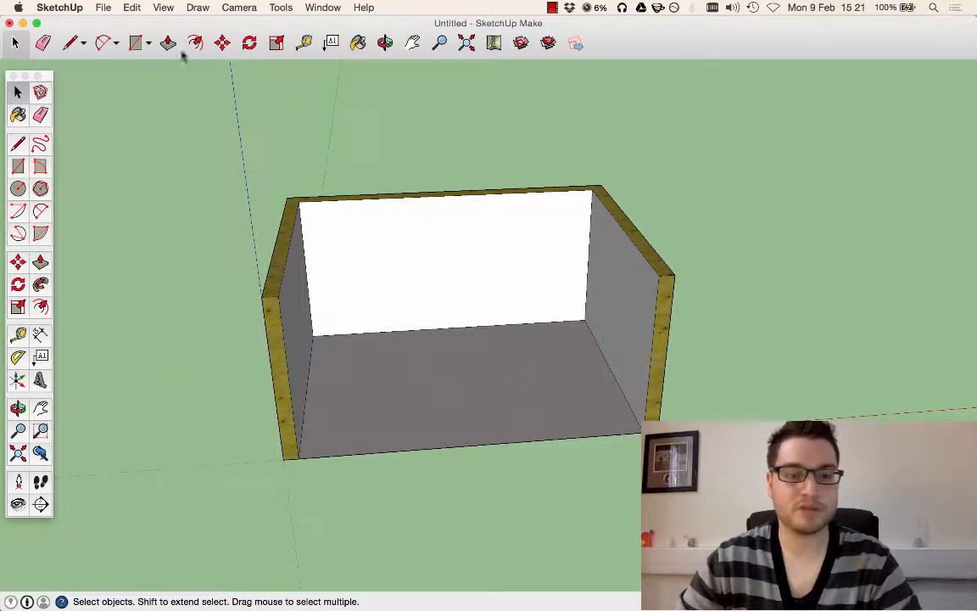
pyautogui.click(103, 8)
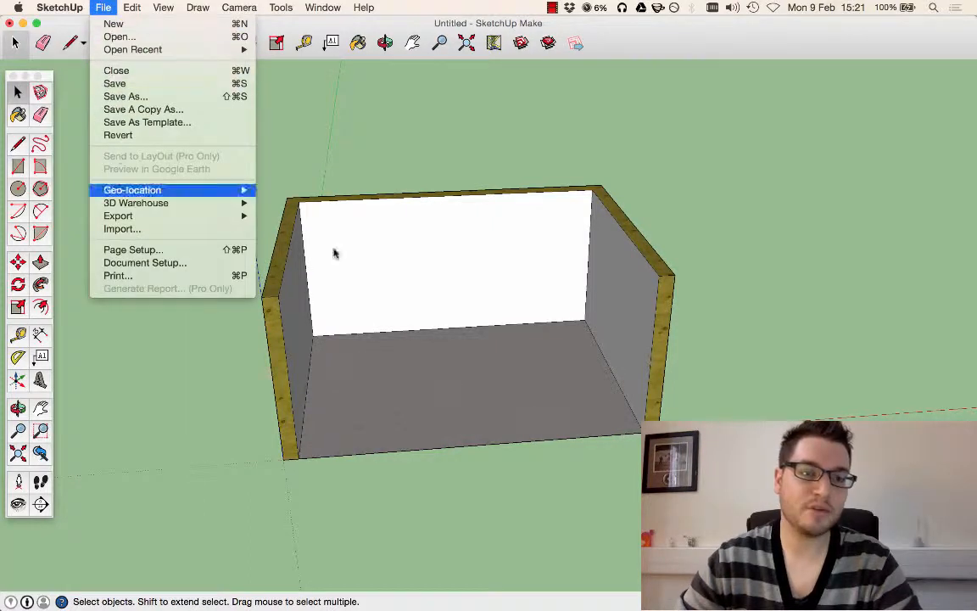
pyautogui.click(192, 356)
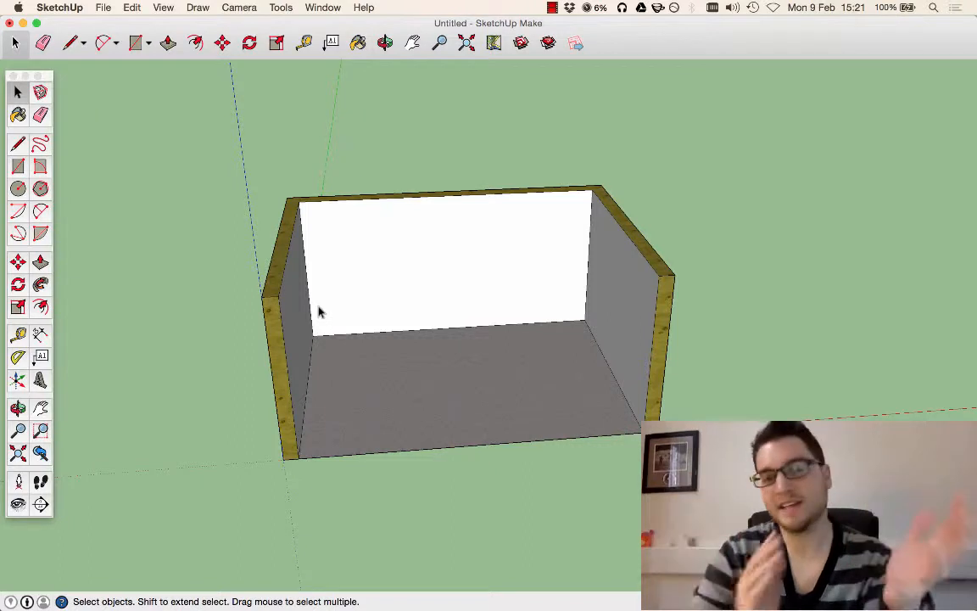
# Import A1 Poster.pdf as an image and place it at a small size flat on the ground beside the booth's side wall
pyautogui.click(104, 10)
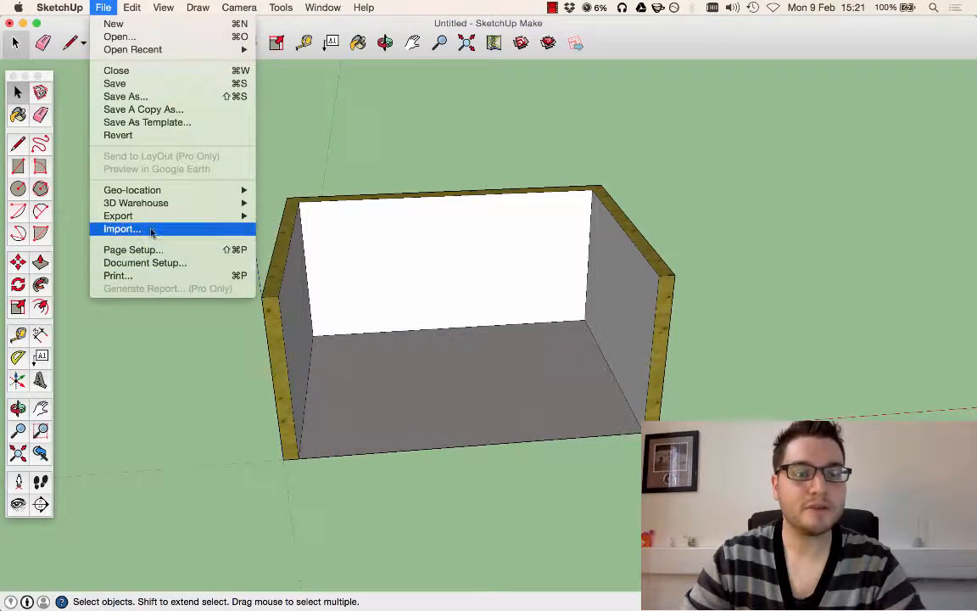
pyautogui.click(458, 329)
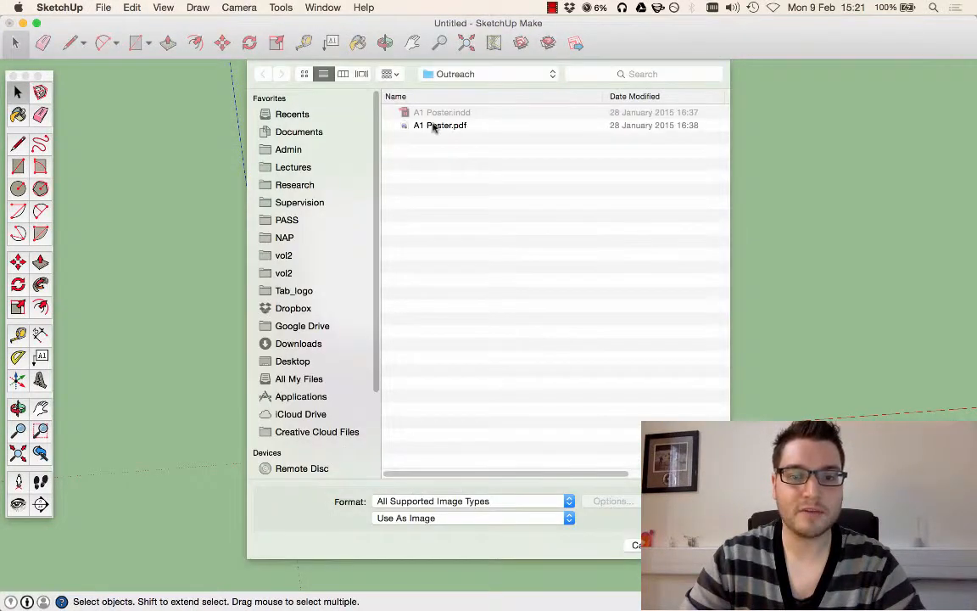
pyautogui.click(434, 125)
pyautogui.click(698, 546)
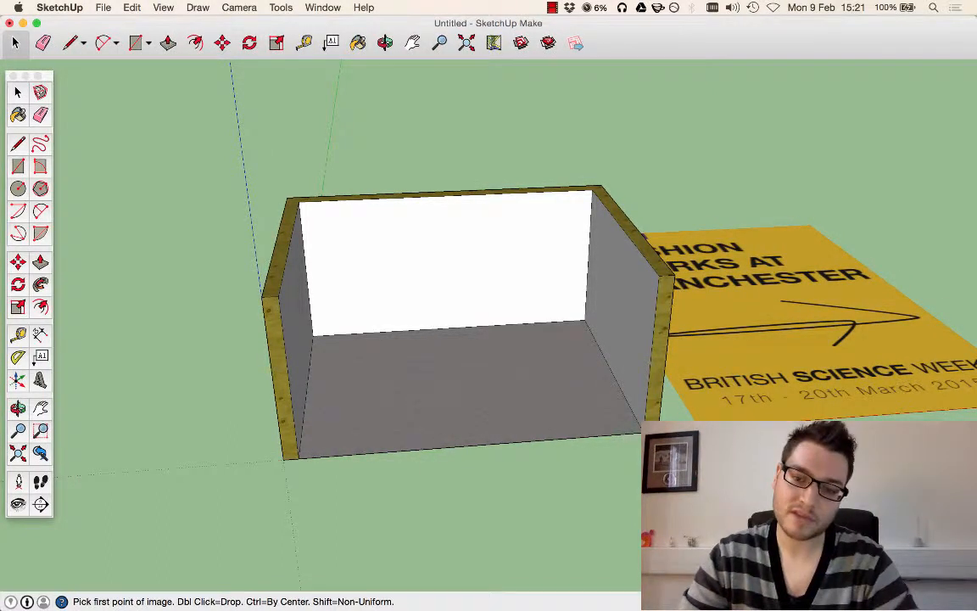
pyautogui.click(683, 418)
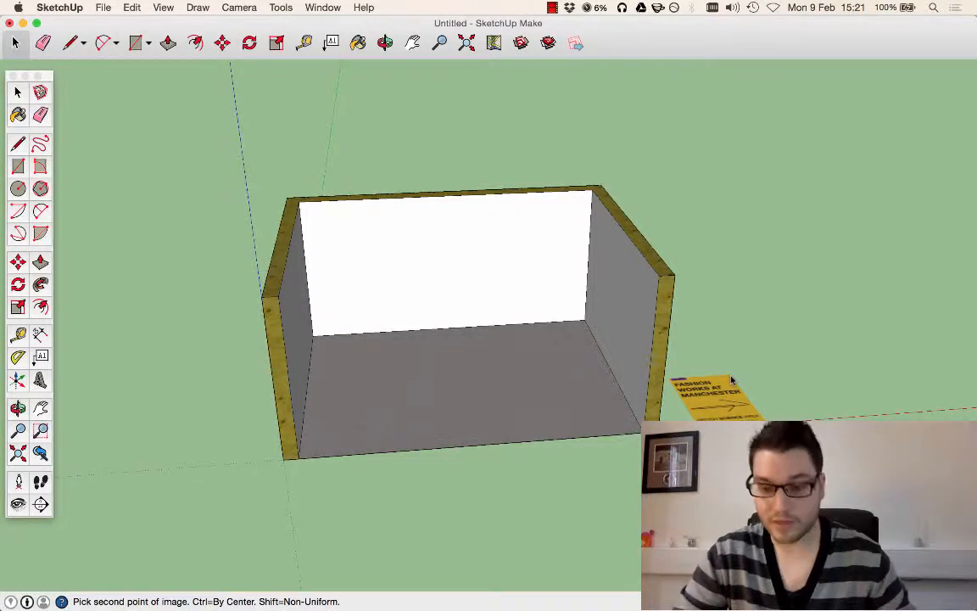
pyautogui.click(733, 381)
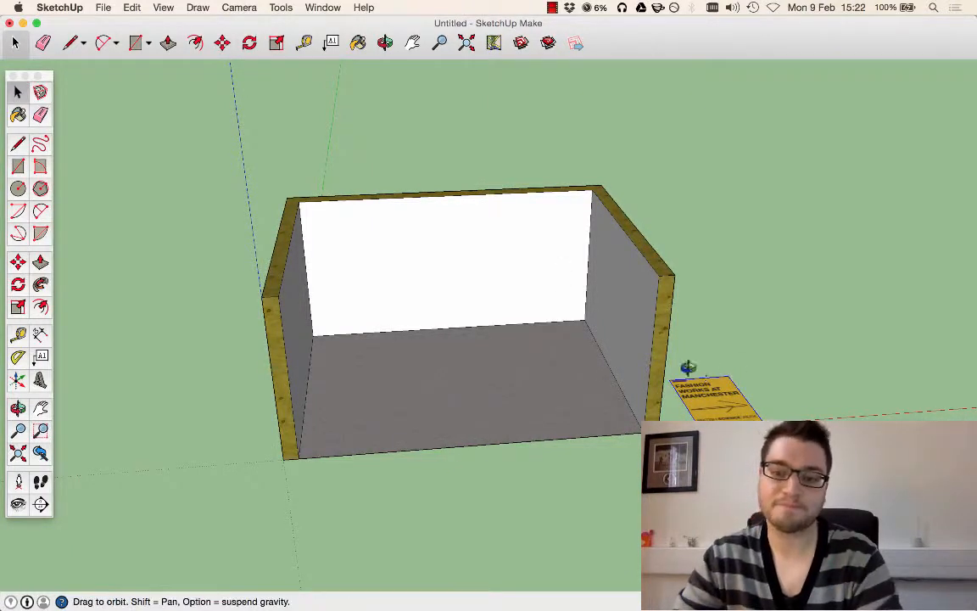
# Rotate the poster from lying flat to standing upright, using the side wall's outer face as the rotation plane
pyautogui.moveTo(687, 367); pyautogui.dragTo(614, 363, button='middle')
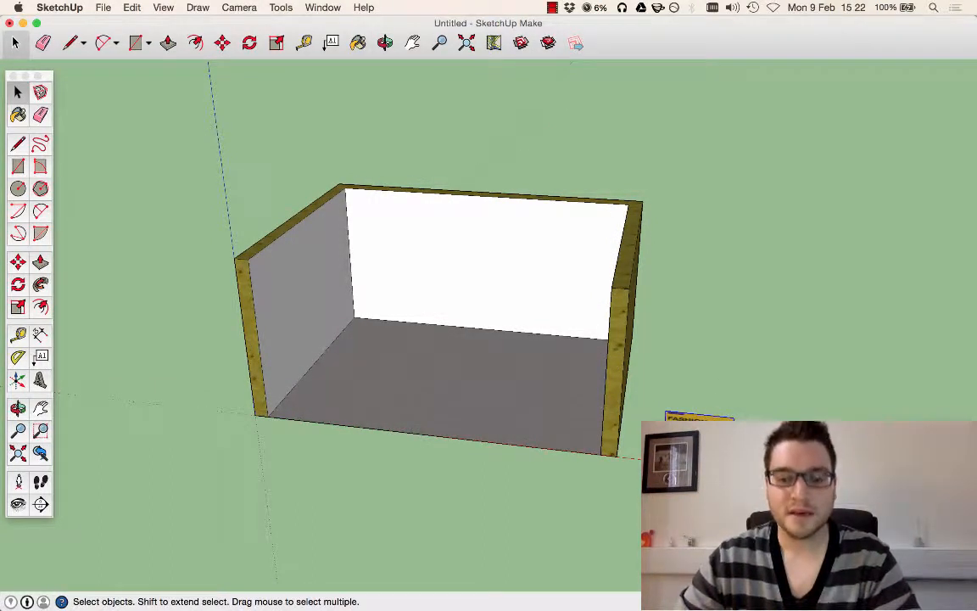
pyautogui.moveTo(704, 395); pyautogui.dragTo(746, 405, button='middle')
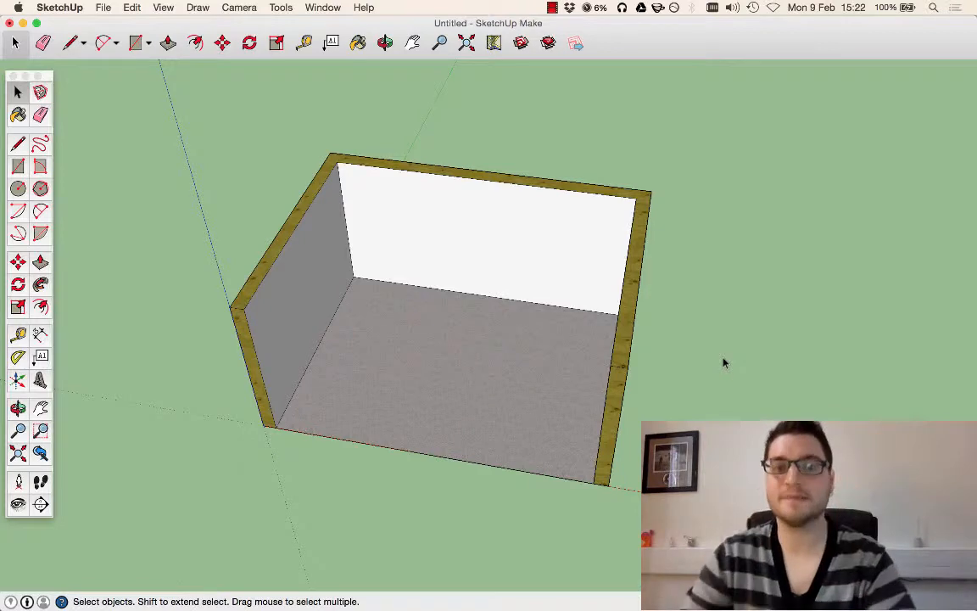
pyautogui.moveTo(732, 383); pyautogui.dragTo(488, 250, button='middle')
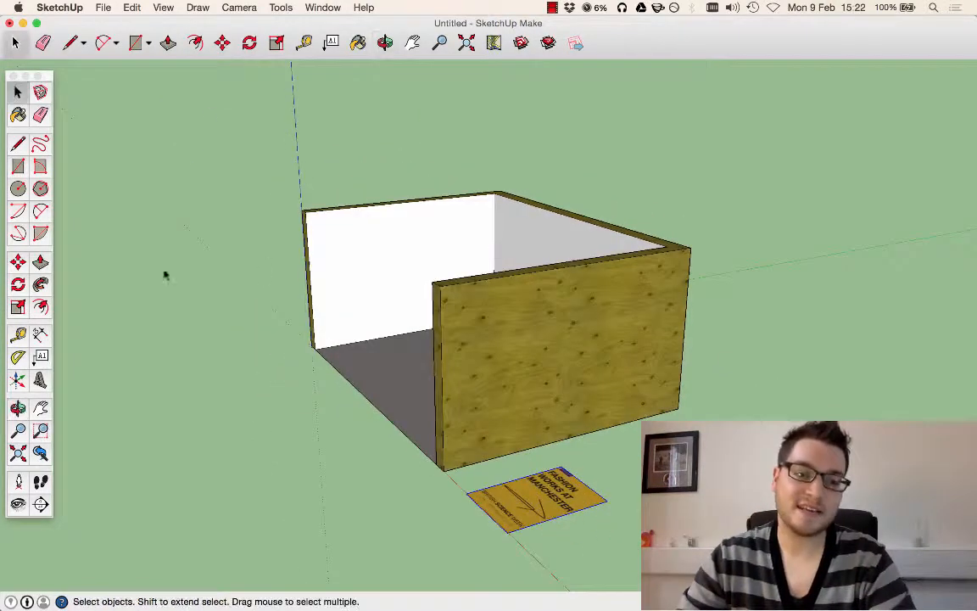
pyautogui.click(250, 43)
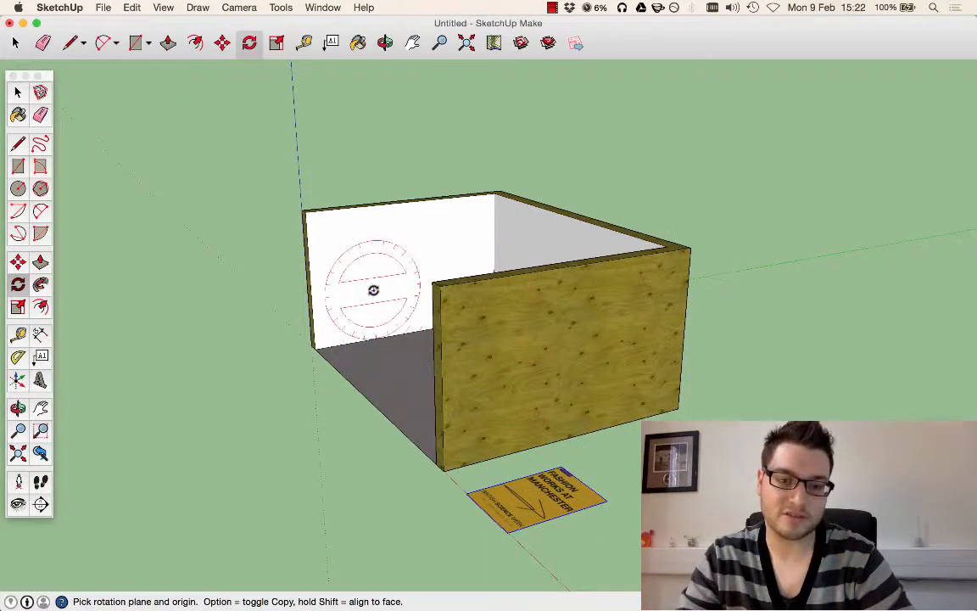
pyautogui.moveTo(471, 279); pyautogui.dragTo(500, 370, button='middle')
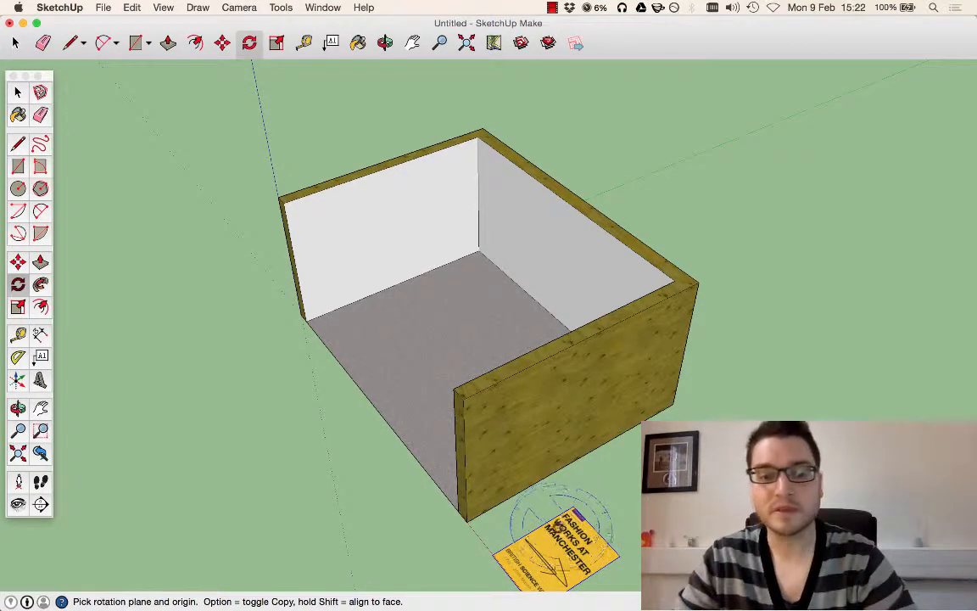
pyautogui.moveTo(496, 366); pyautogui.dragTo(524, 386, button='middle')
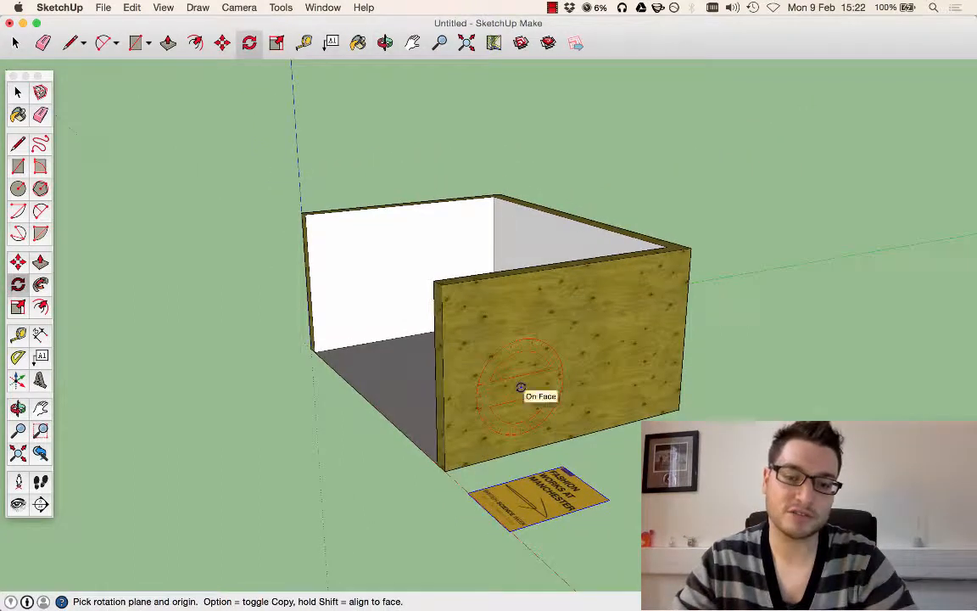
pyautogui.click(521, 387)
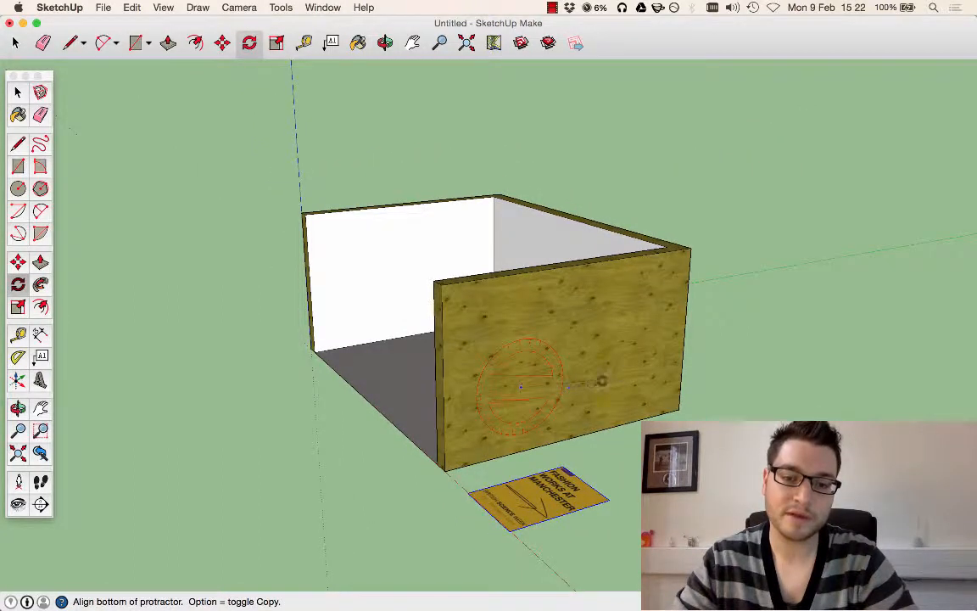
pyautogui.click(646, 361)
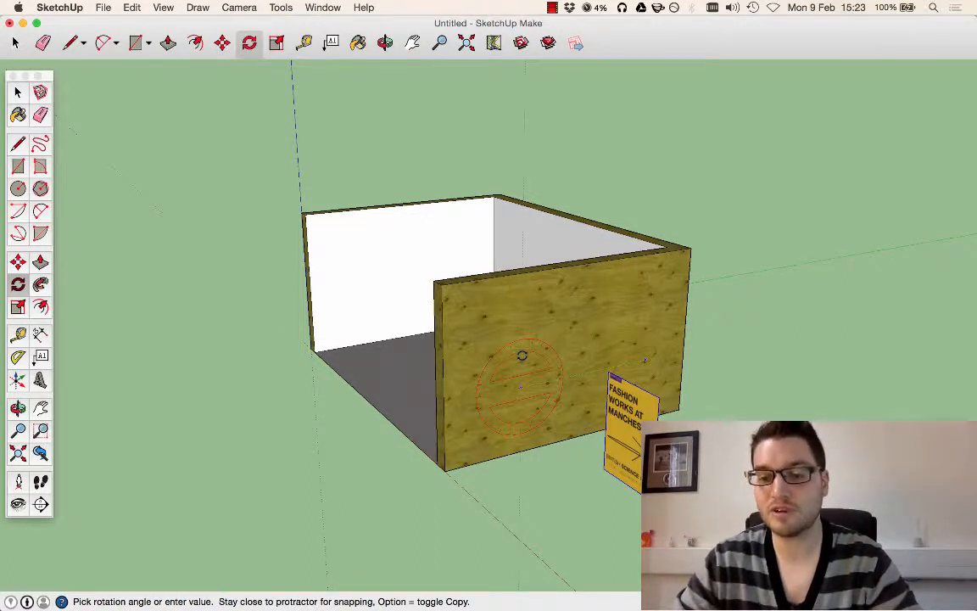
pyautogui.click(522, 355)
pyautogui.click(20, 92)
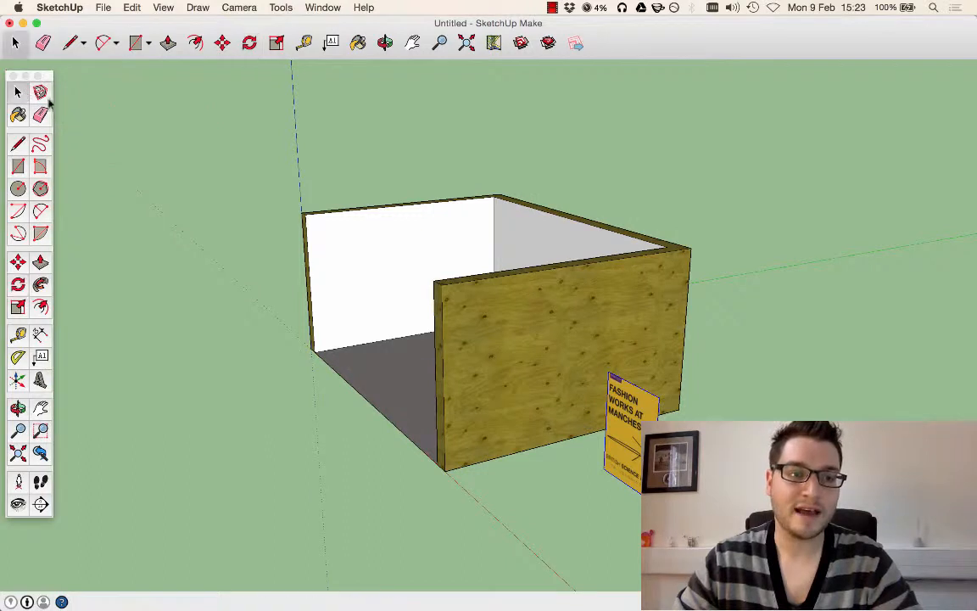
# Move the upright poster onto the inside face of the back wall, near its left end
pyautogui.scroll(-1, 619, 410)
pyautogui.scroll(-1, 619, 410)
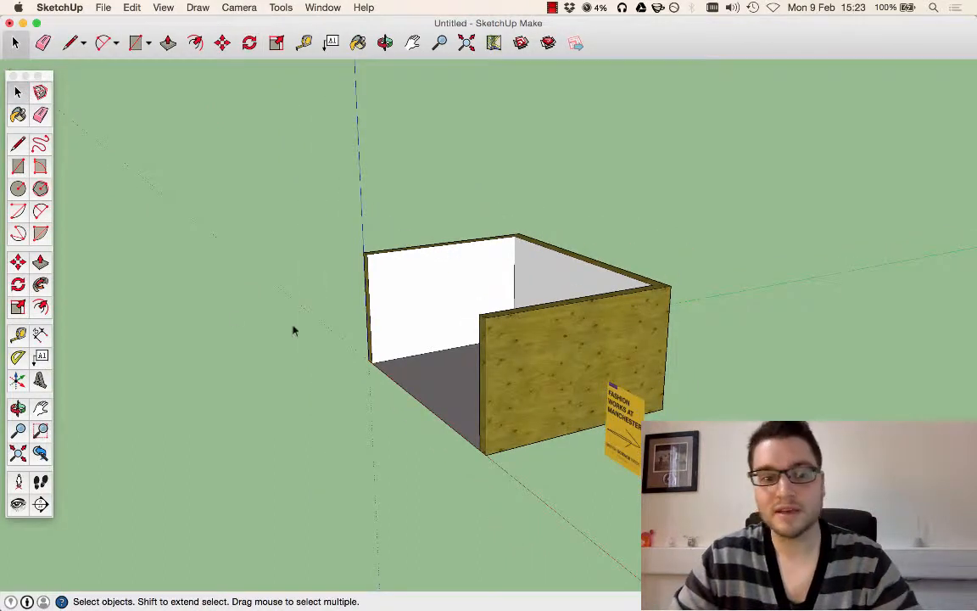
pyautogui.click(18, 261)
pyautogui.scroll(2, 593, 363)
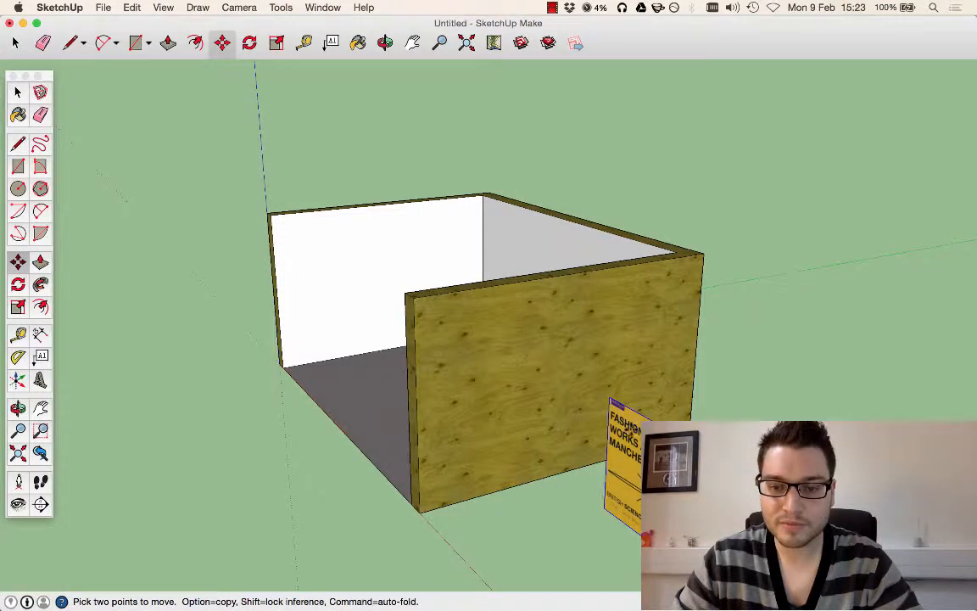
pyautogui.click(626, 425)
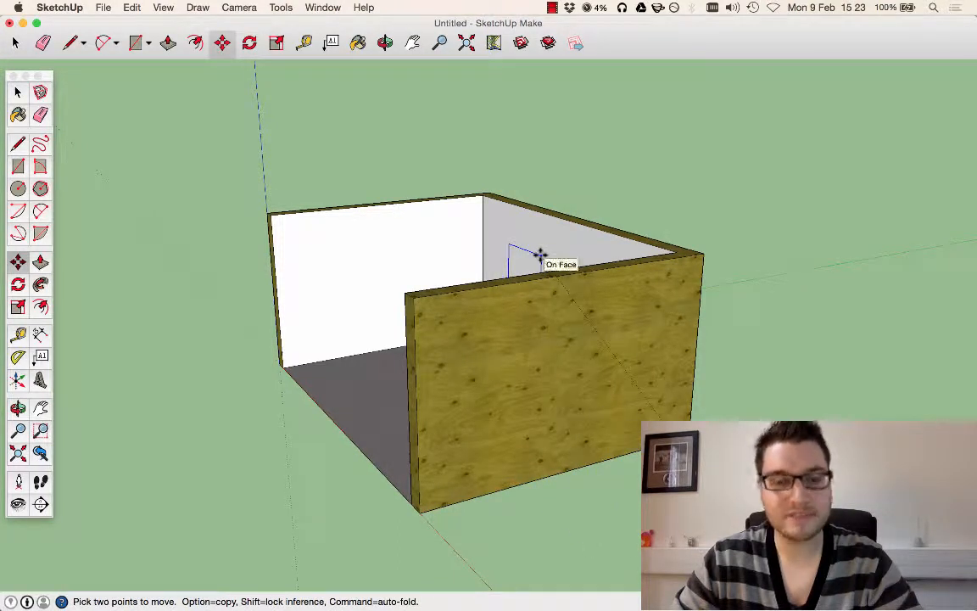
pyautogui.moveTo(538, 245); pyautogui.dragTo(851, 241, button='middle')
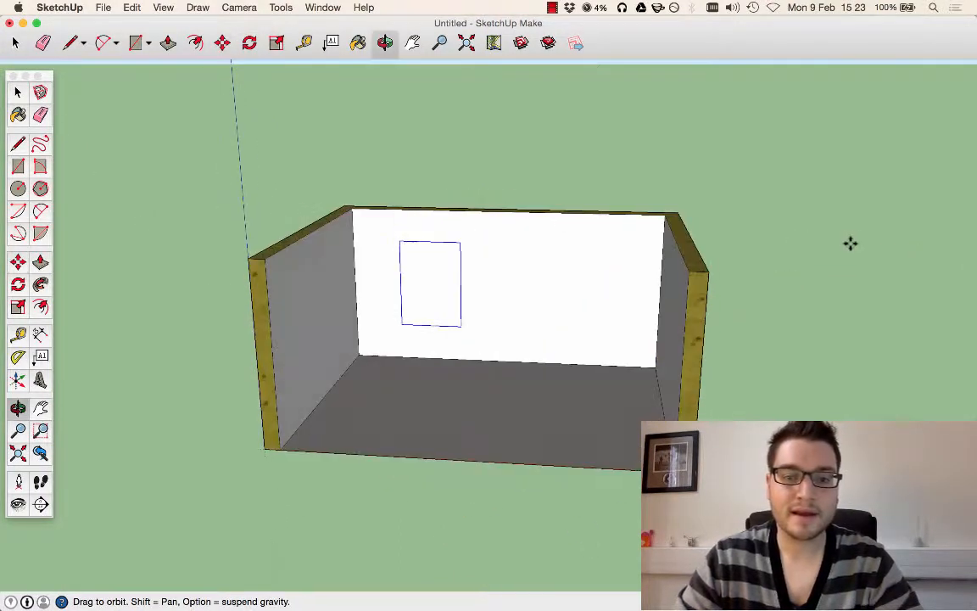
pyautogui.click(431, 235)
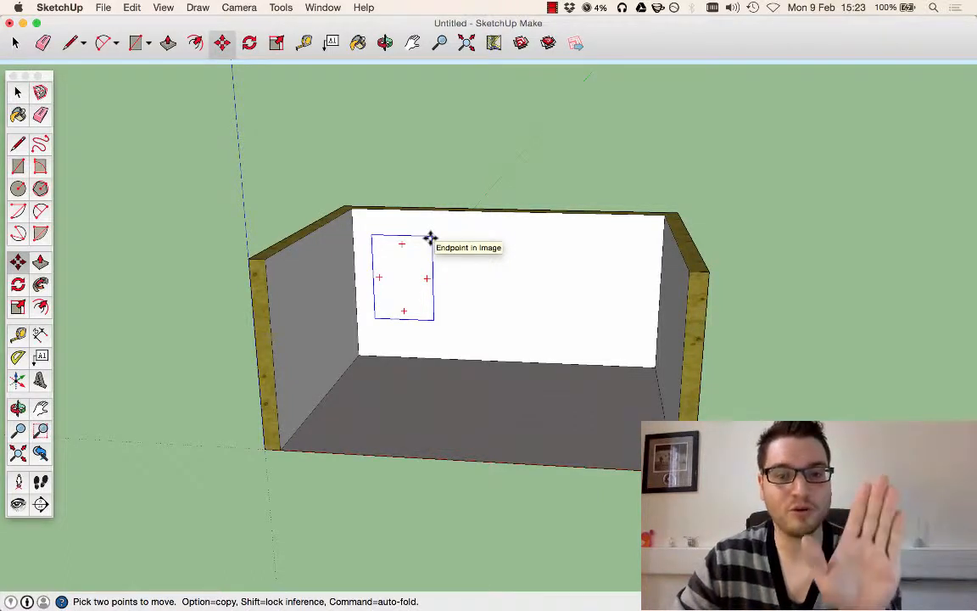
# Shift the poster by its upper corner along the green axis, slightly forward off the back wall's face
pyautogui.click(431, 237)
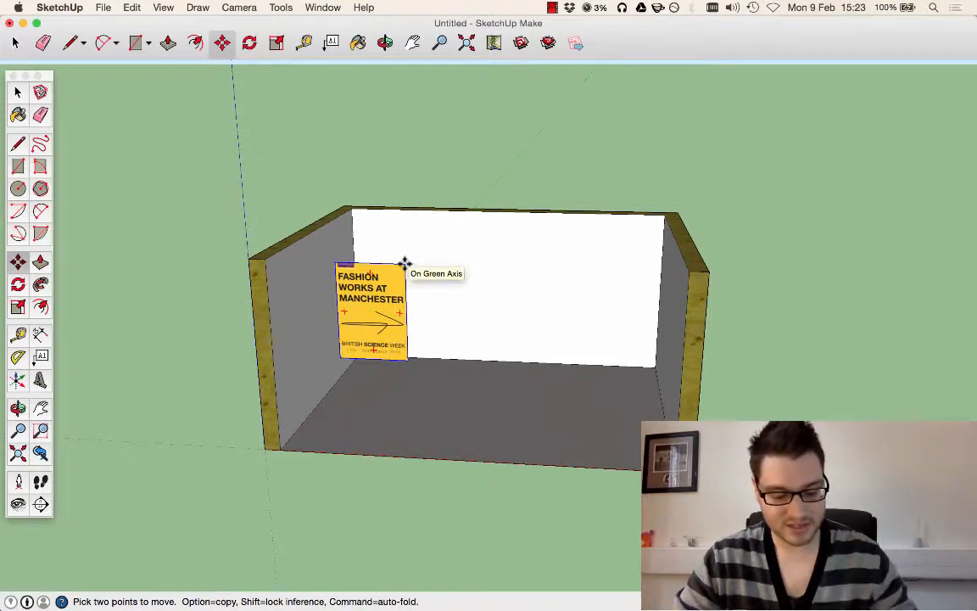
pyautogui.click(410, 272)
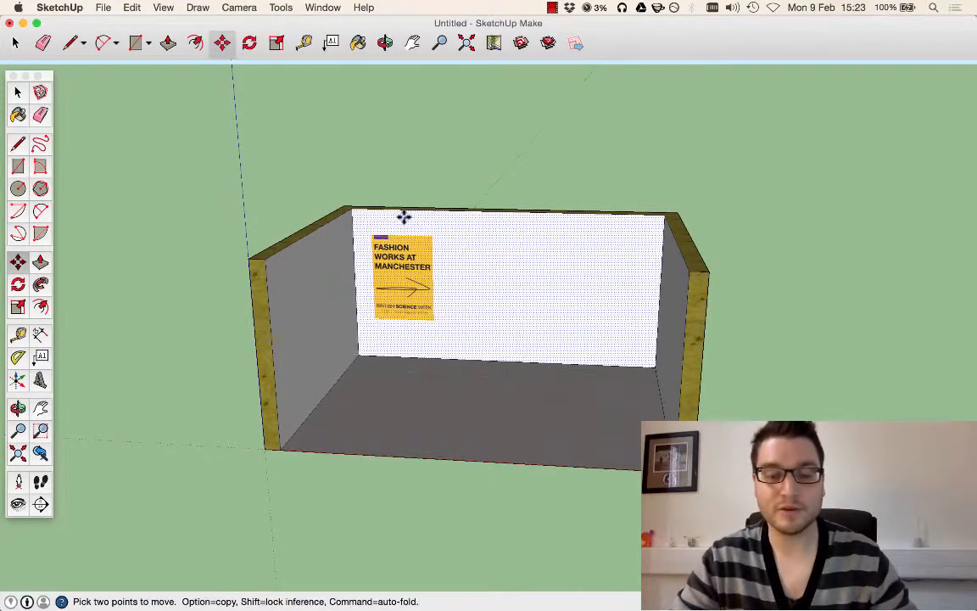
pyautogui.press('o')
pyautogui.moveTo(450, 175); pyautogui.dragTo(368, 422)
pyautogui.moveTo(368, 422); pyautogui.dragTo(354, 432, button='middle')
pyautogui.scroll(5, 451, 190)
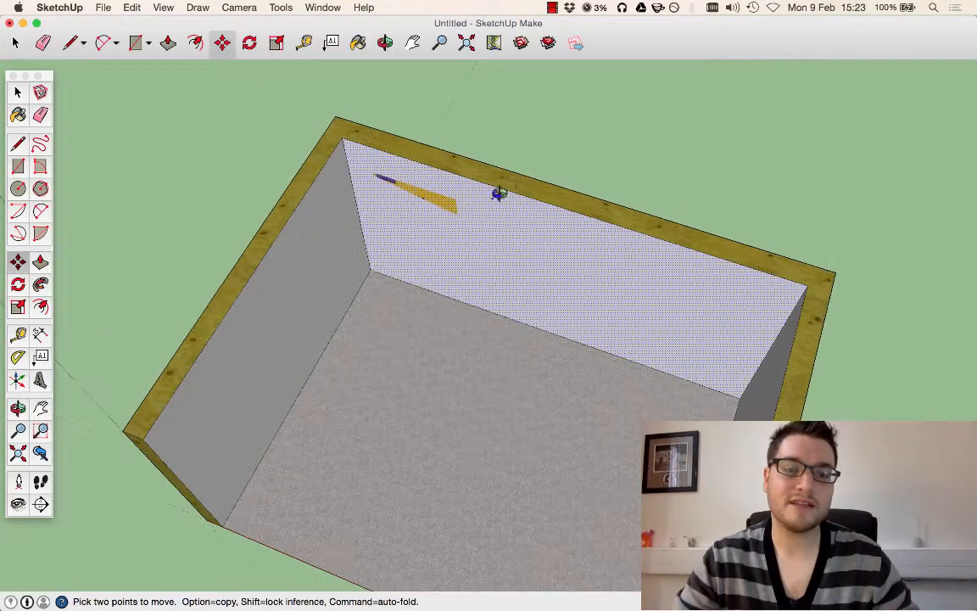
pyautogui.moveTo(497, 194); pyautogui.dragTo(424, 207, button='middle')
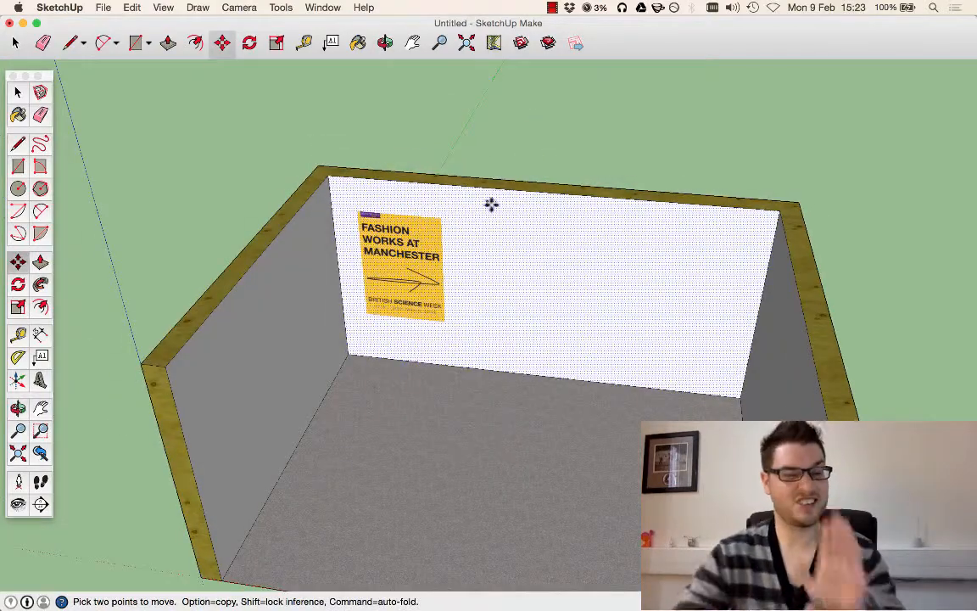
pyautogui.click(18, 92)
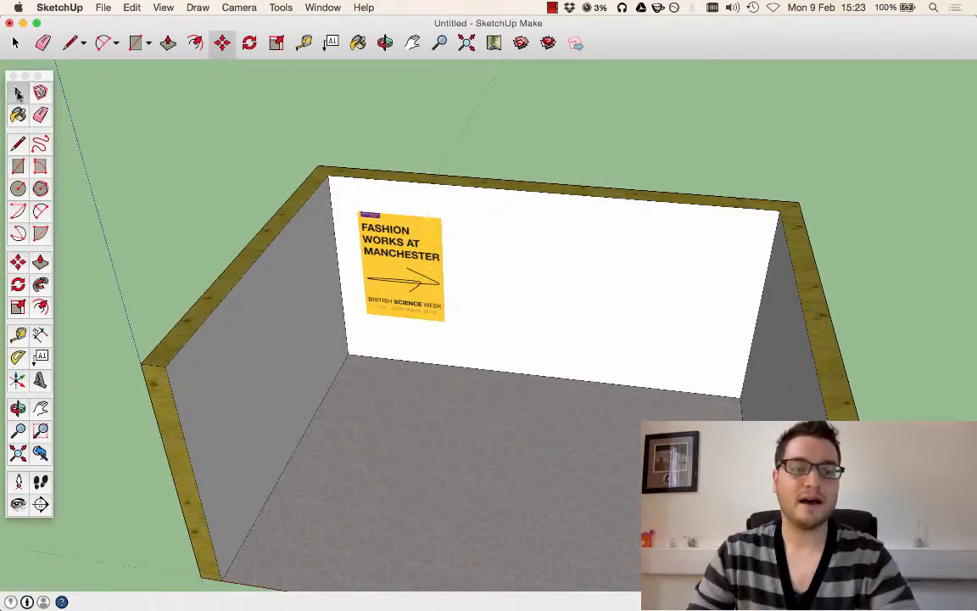
# Copy the poster along the red axis to the back wall's opposite end and divide the distance by 3 into evenly spaced posters
pyautogui.moveTo(170, 144); pyautogui.dragTo(334, 244, button='middle')
pyautogui.press('space')
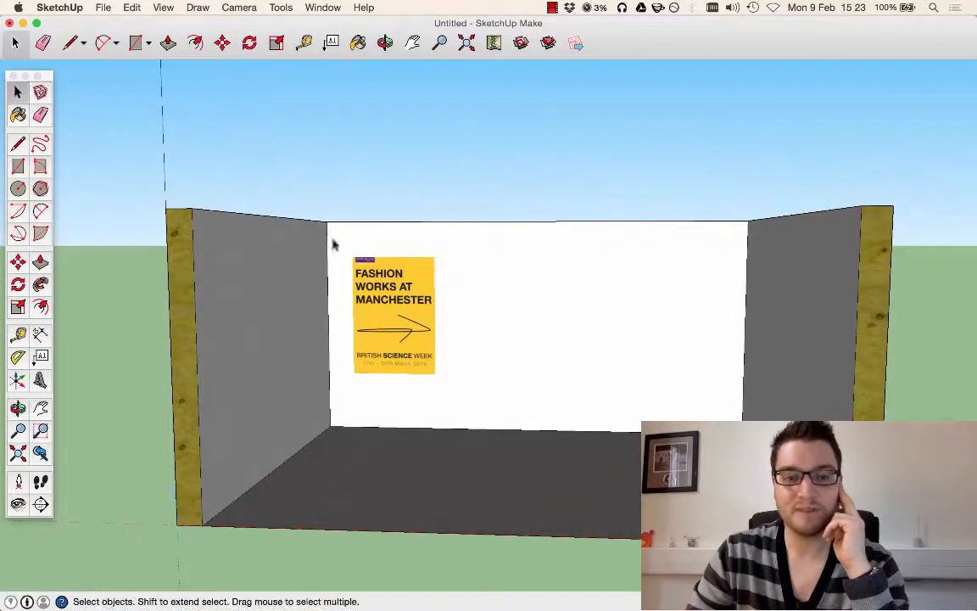
pyautogui.click(386, 291)
pyautogui.click(108, 205)
pyautogui.click(40, 262)
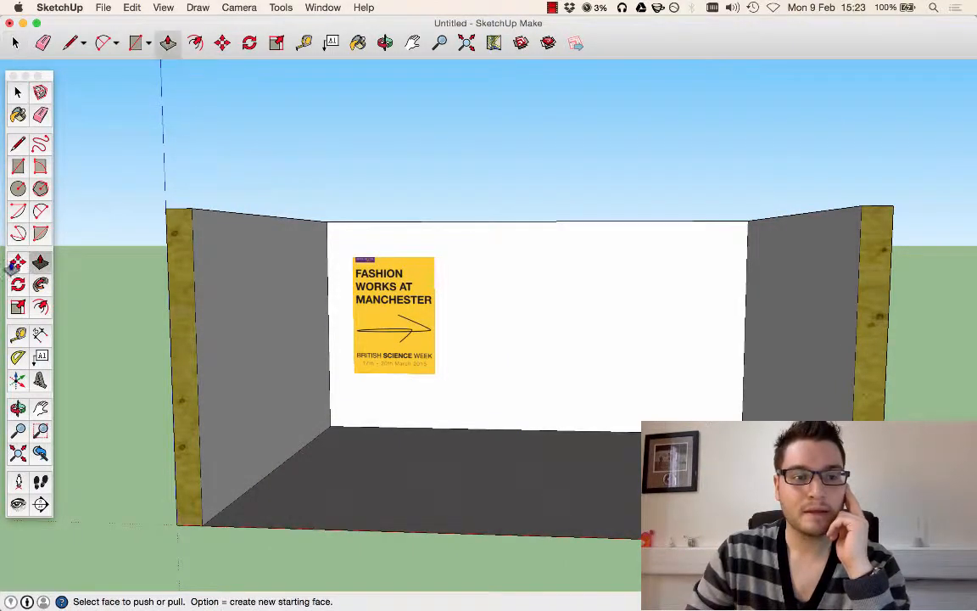
pyautogui.click(18, 262)
pyautogui.click(409, 303)
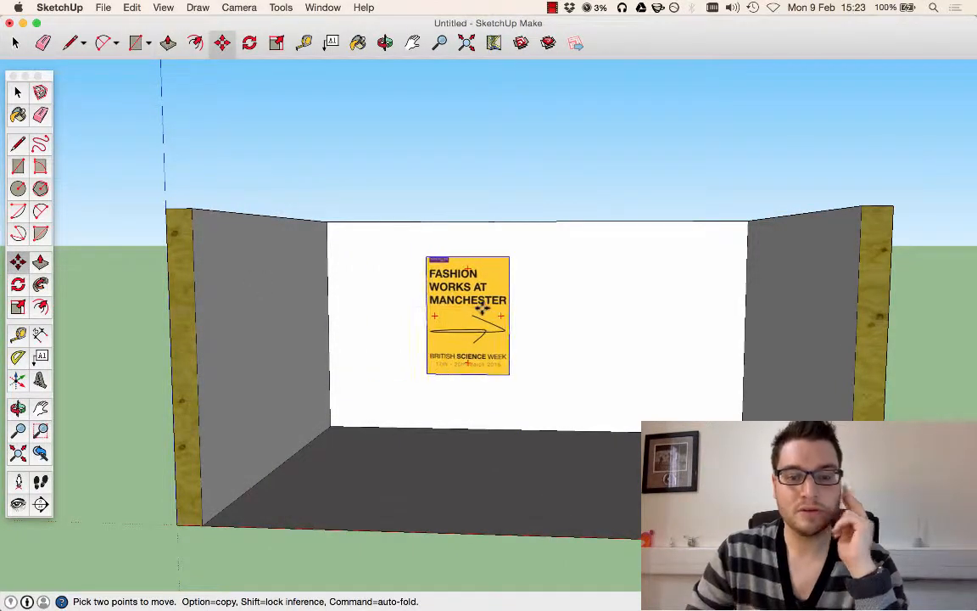
pyautogui.press('alt')
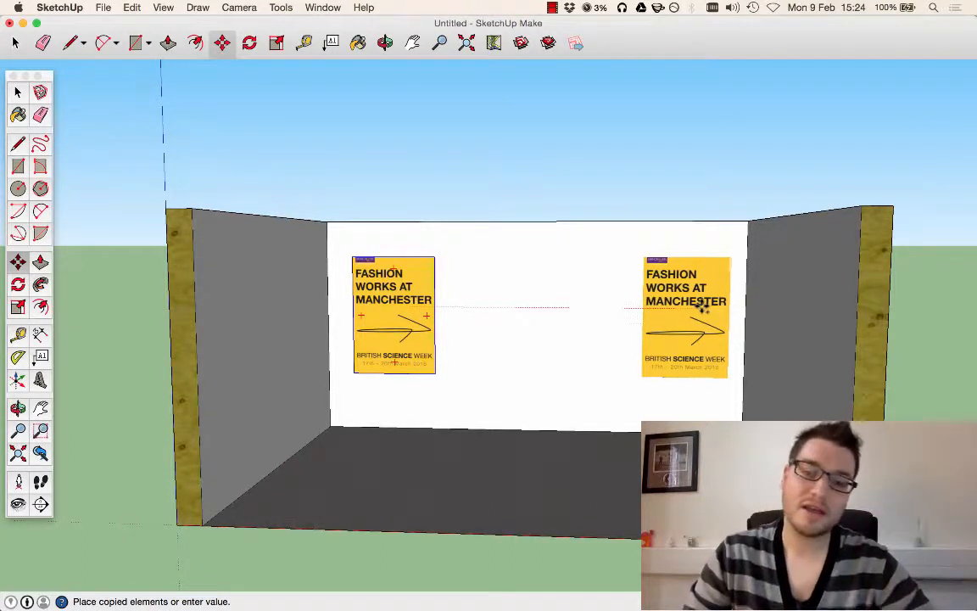
pyautogui.click(697, 307)
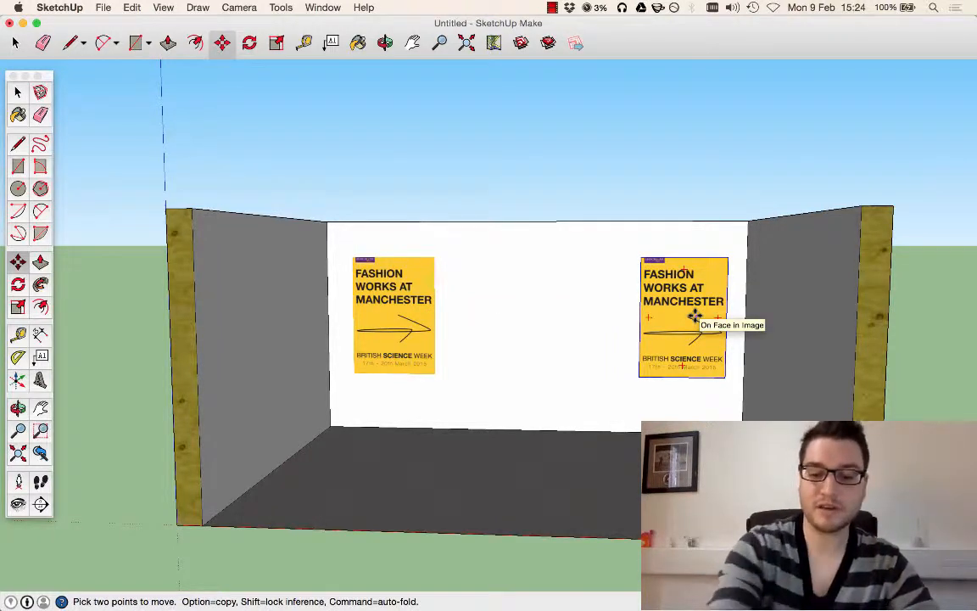
pyautogui.write('/3')
pyautogui.press('Return')
# Copy the back-wall poster nearest the right side wall to a free spot outside the booth, beyond that wall
pyautogui.moveTo(604, 317); pyautogui.dragTo(734, 383, button='middle')
pyautogui.press('m')
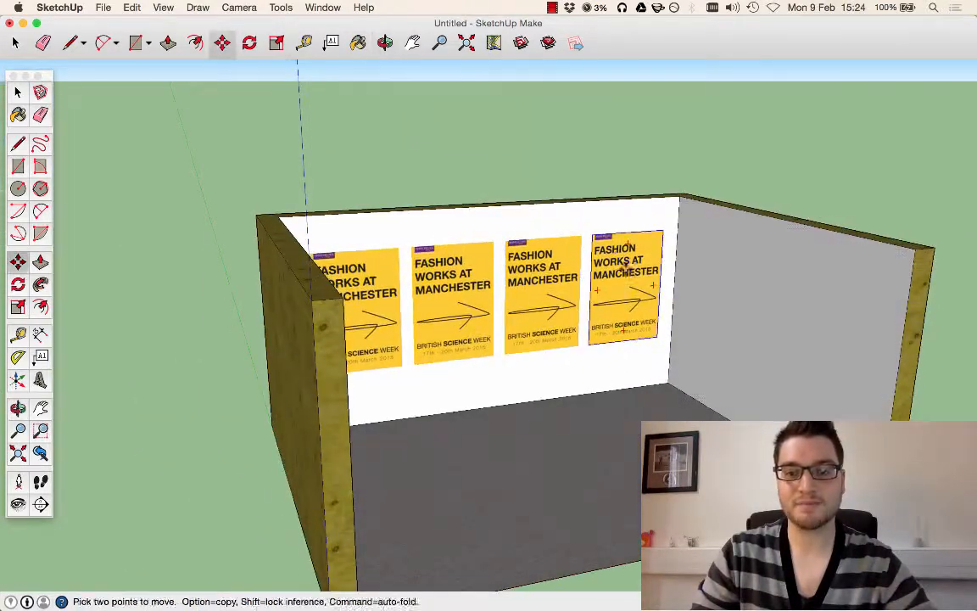
pyautogui.click(18, 92)
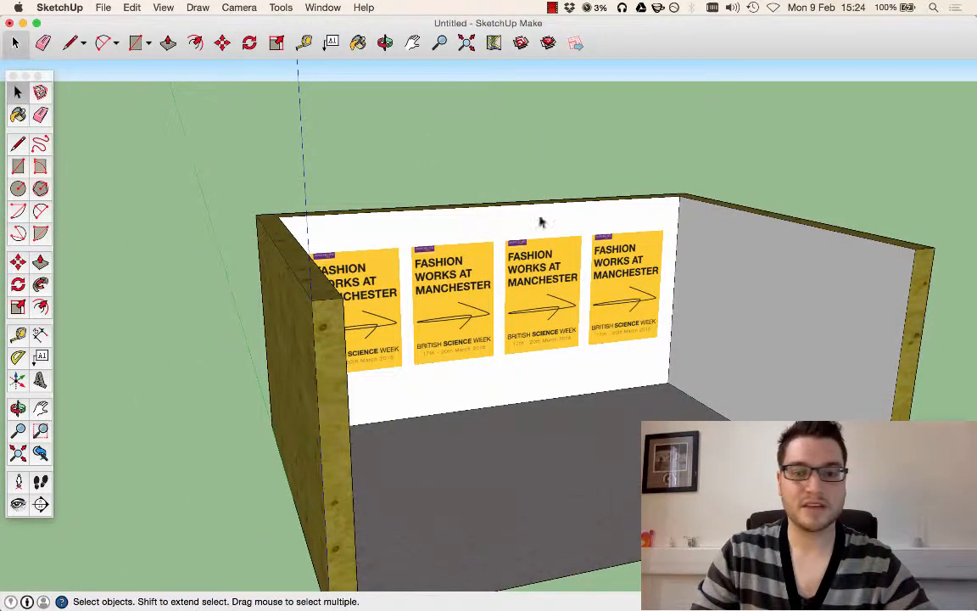
pyautogui.click(643, 269)
pyautogui.click(131, 7)
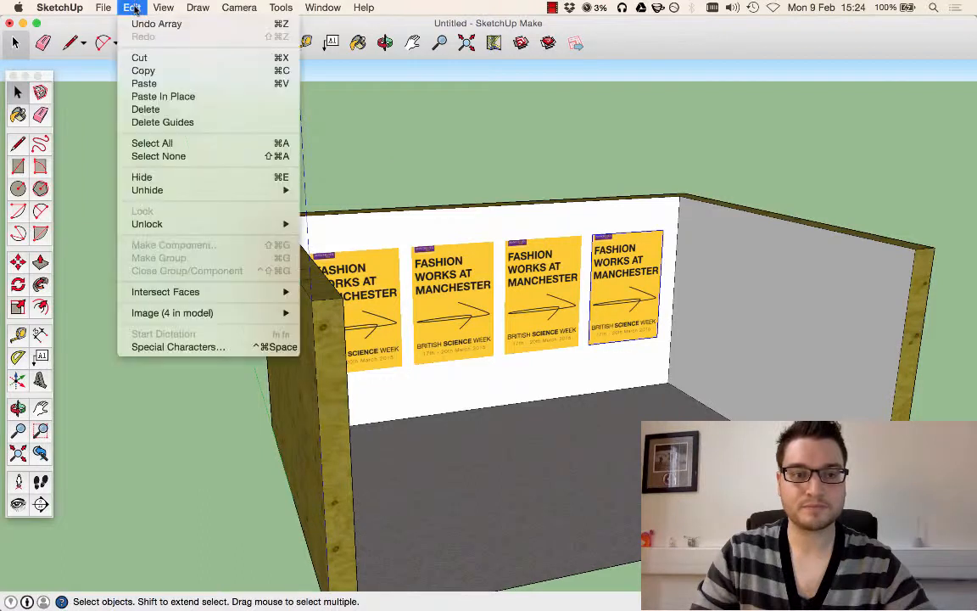
pyautogui.click(18, 263)
pyautogui.click(18, 262)
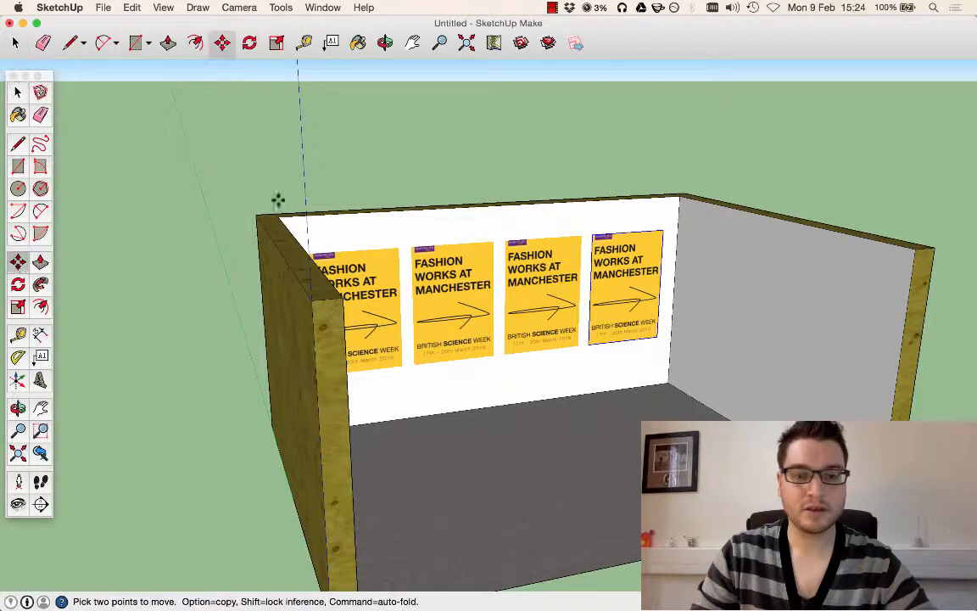
pyautogui.press('q')
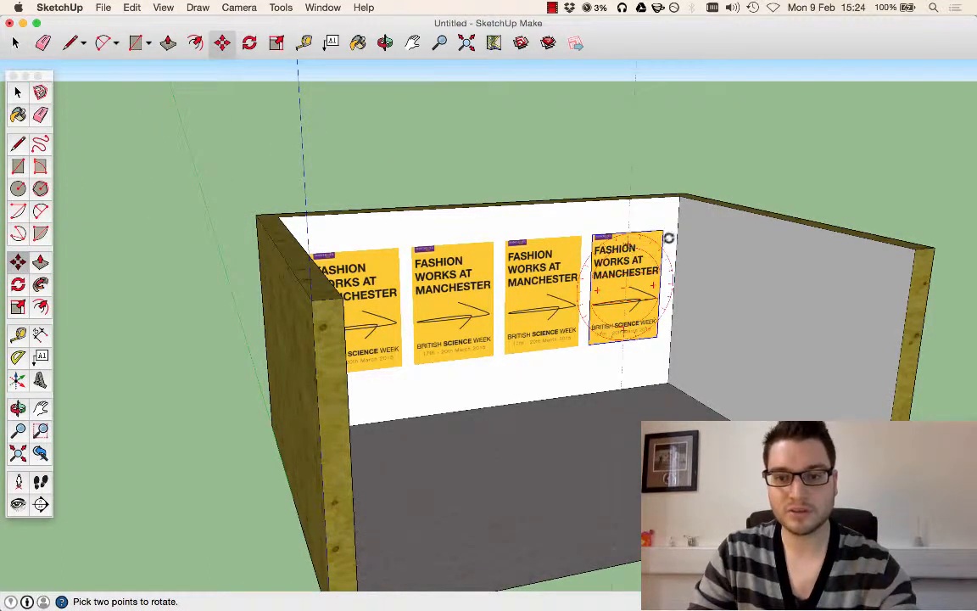
pyautogui.press('Escape')
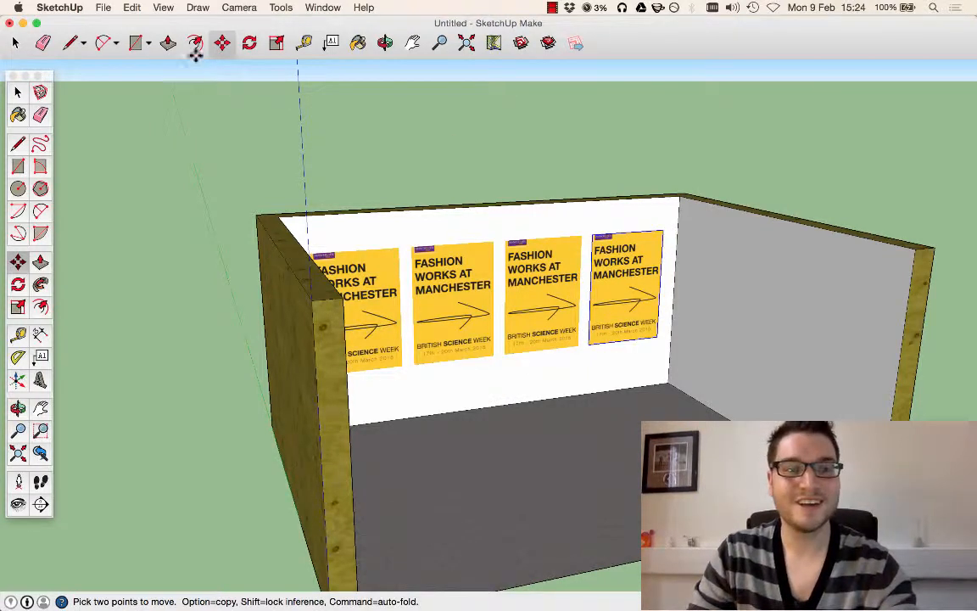
pyautogui.click(634, 303)
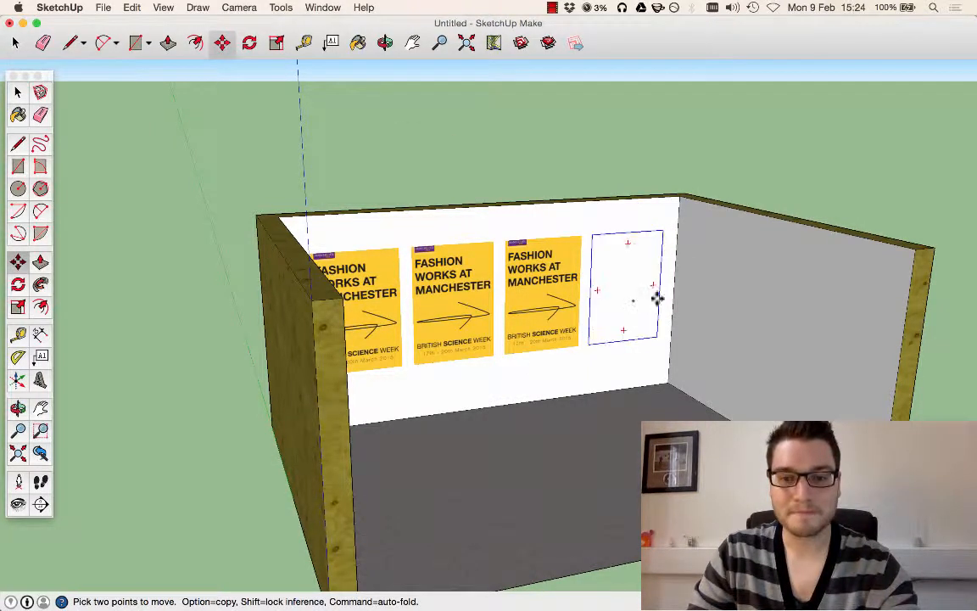
pyautogui.press('alt')
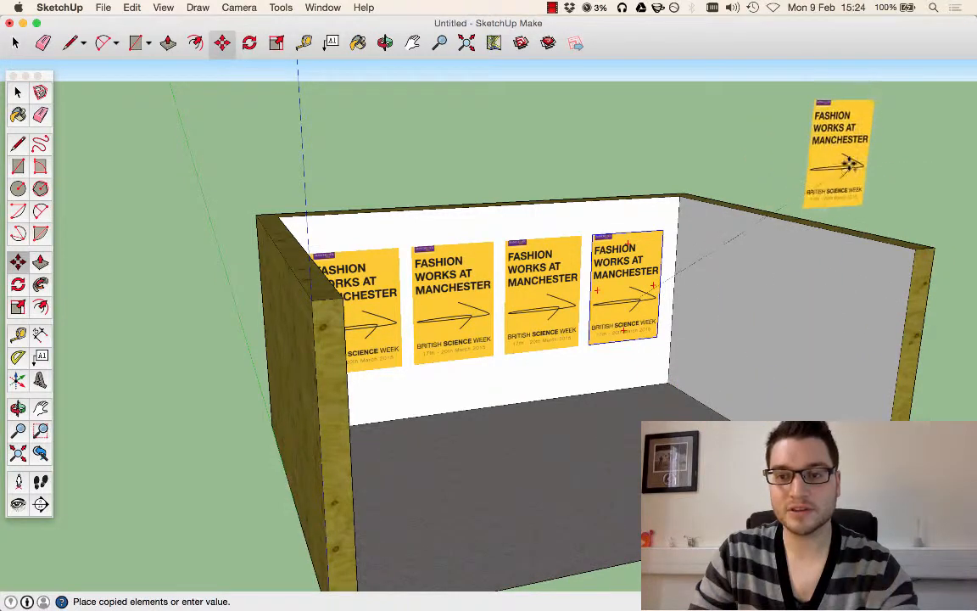
pyautogui.click(855, 160)
# Rotate the copied poster about the blue axis at the booth's back corner, from the side wall's direction to the back wall's direction
pyautogui.moveTo(870, 166); pyautogui.dragTo(754, 217, button='middle')
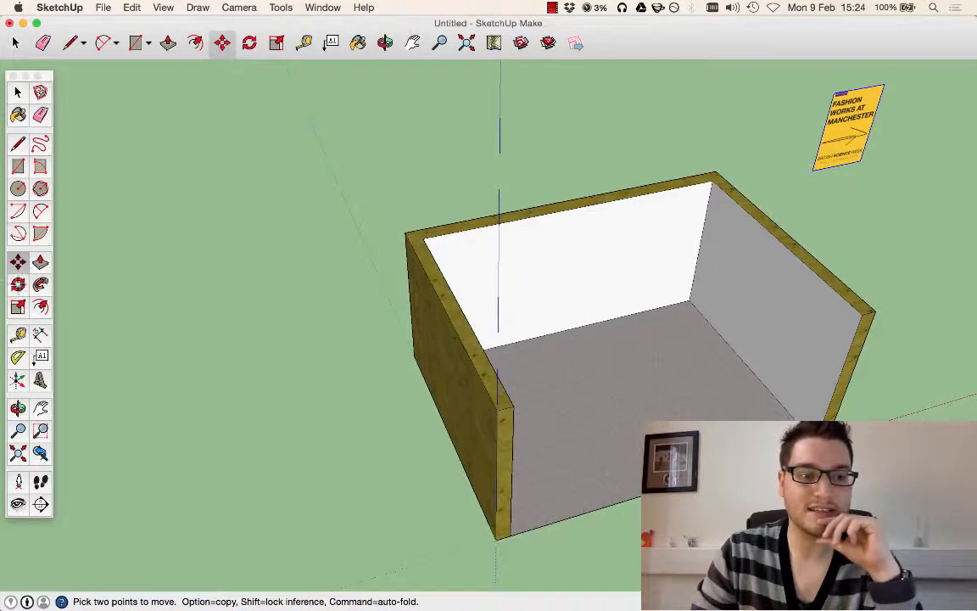
pyautogui.press('q')
pyautogui.click(713, 178)
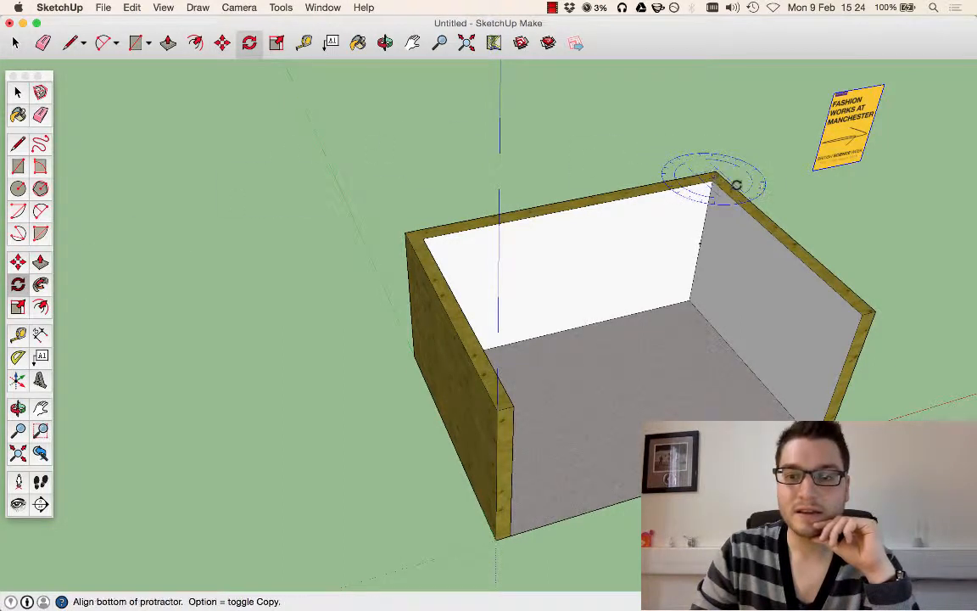
pyautogui.click(765, 222)
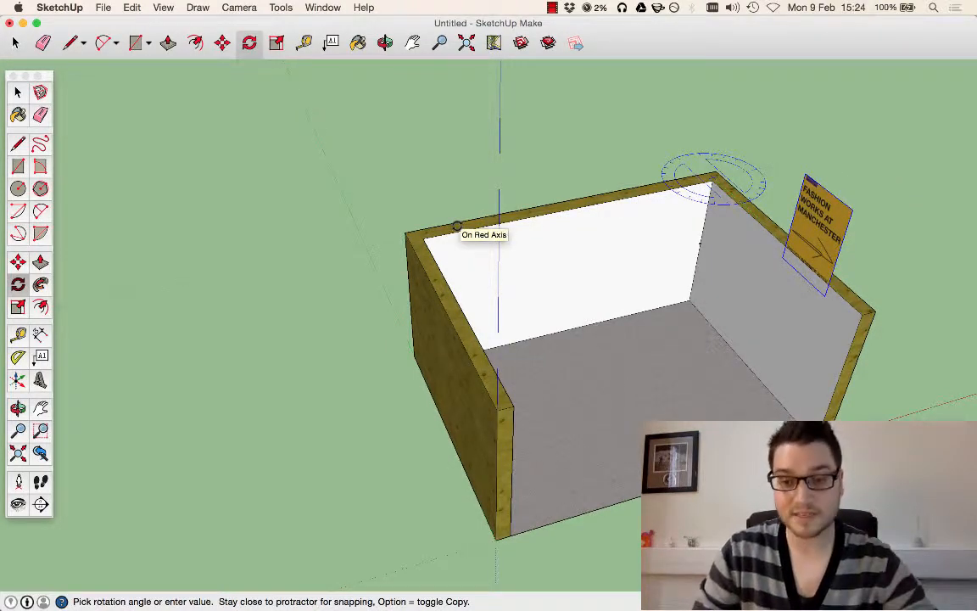
pyautogui.moveTo(623, 287); pyautogui.dragTo(583, 197, button='middle')
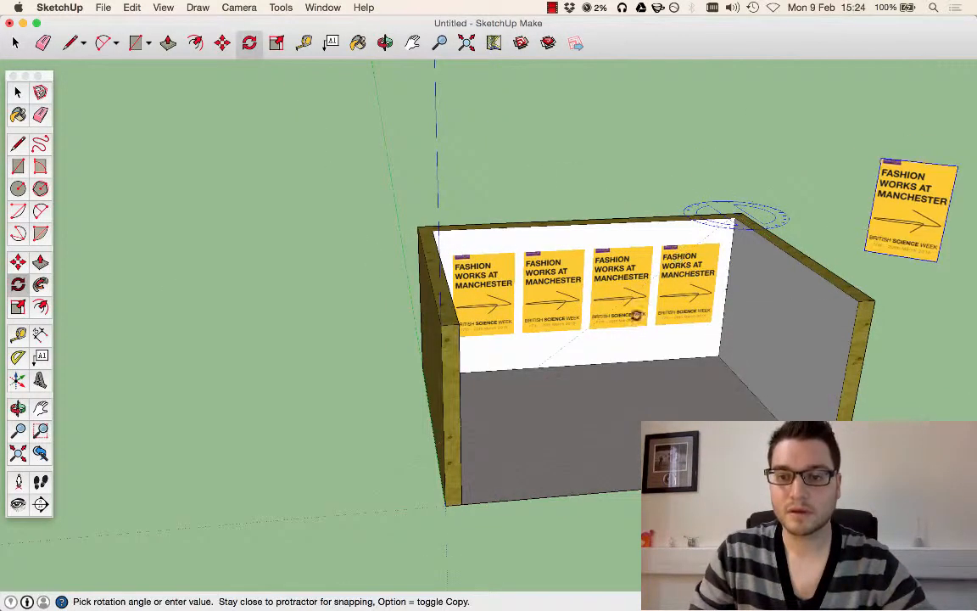
pyautogui.click(508, 236)
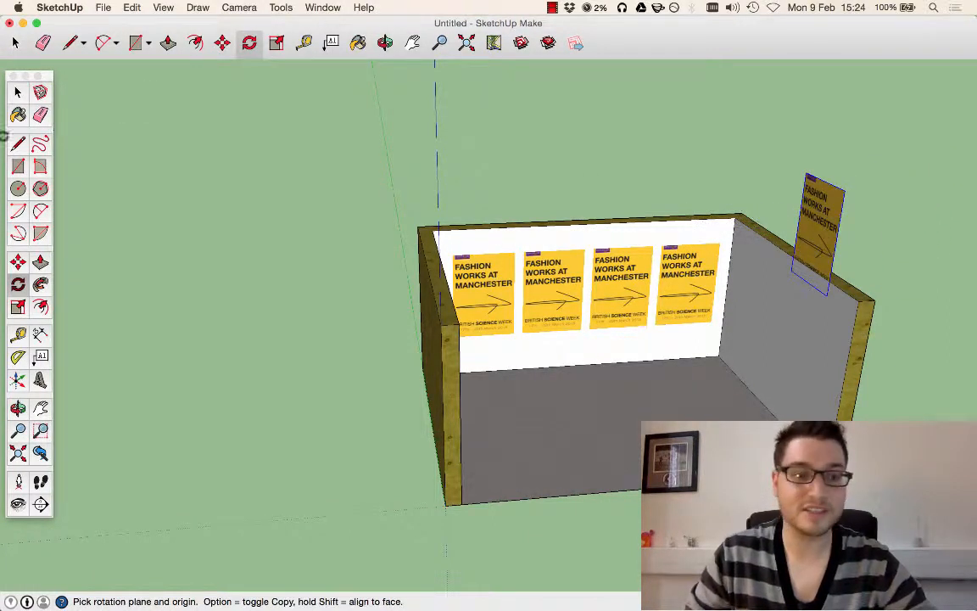
pyautogui.click(17, 93)
# Move the rotated poster by its upper corner onto the inside face of the right side wall, near the back corner
pyautogui.moveTo(665, 196); pyautogui.dragTo(753, 218, button='middle')
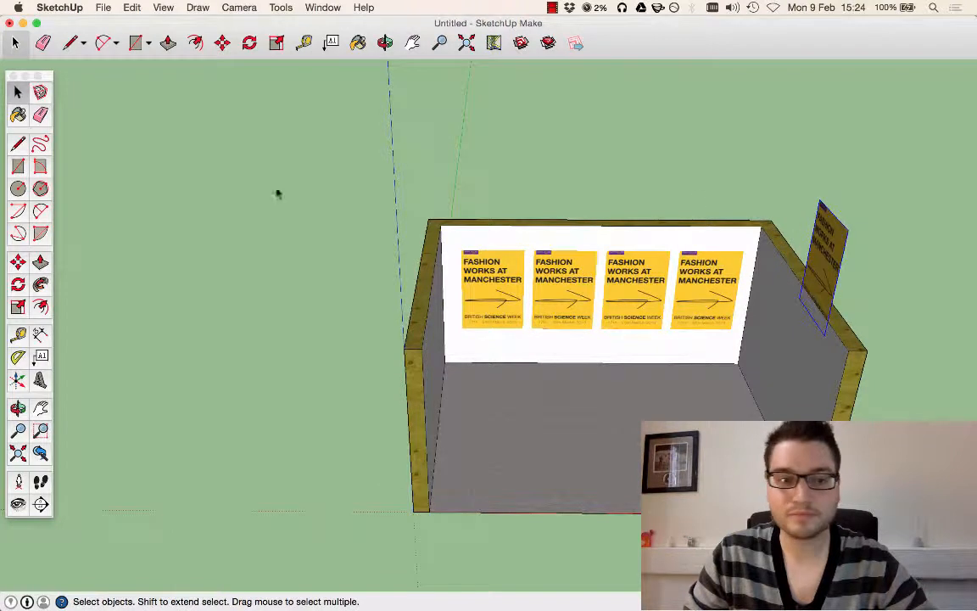
pyautogui.press('m')
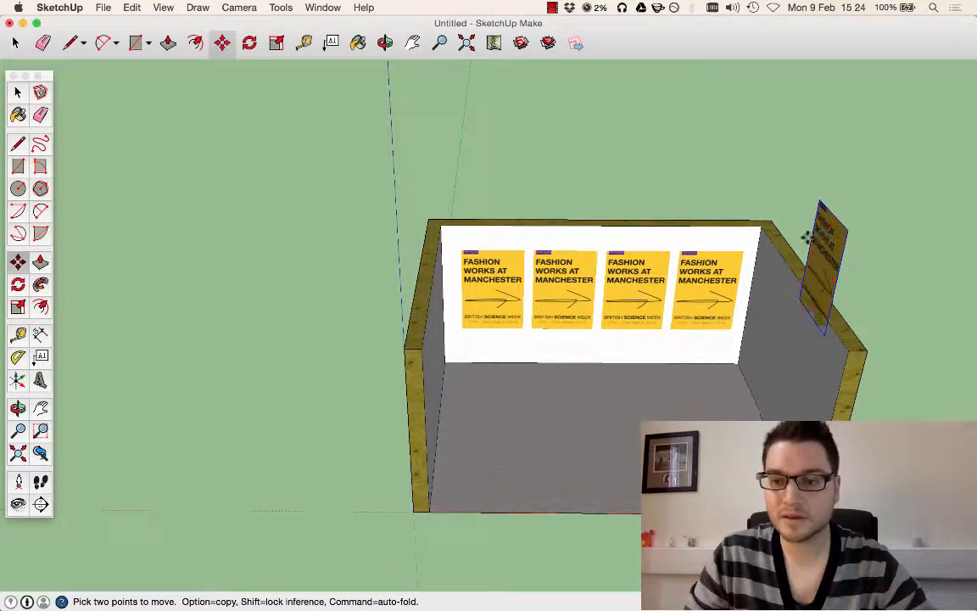
pyautogui.press('Escape')
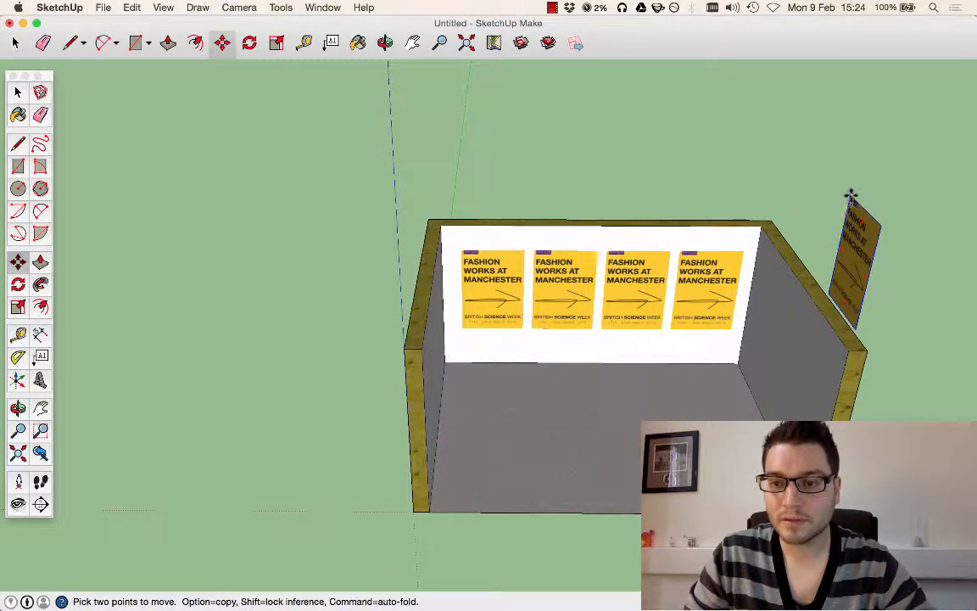
pyautogui.click(852, 199)
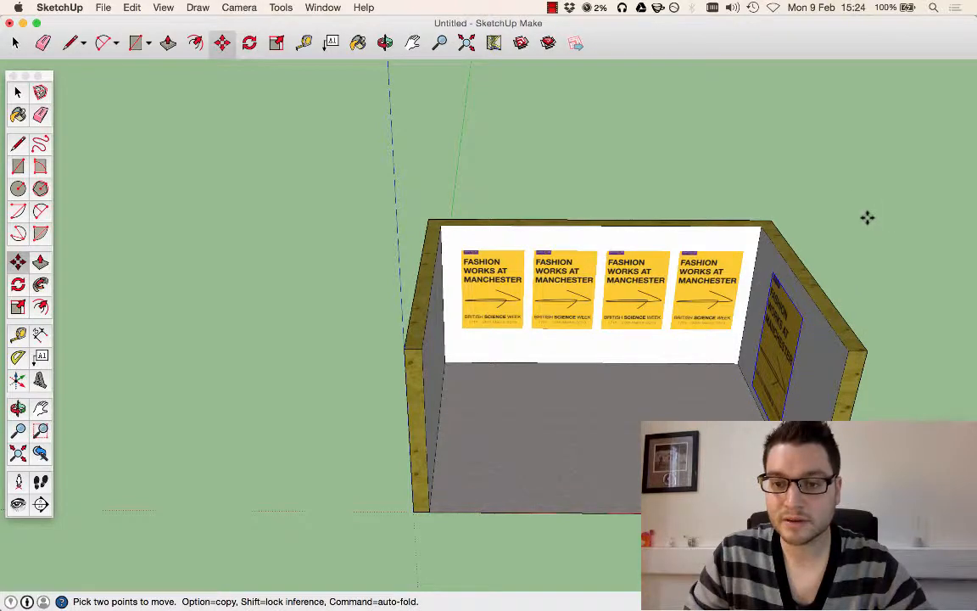
pyautogui.moveTo(851, 218); pyautogui.dragTo(821, 235, button='middle')
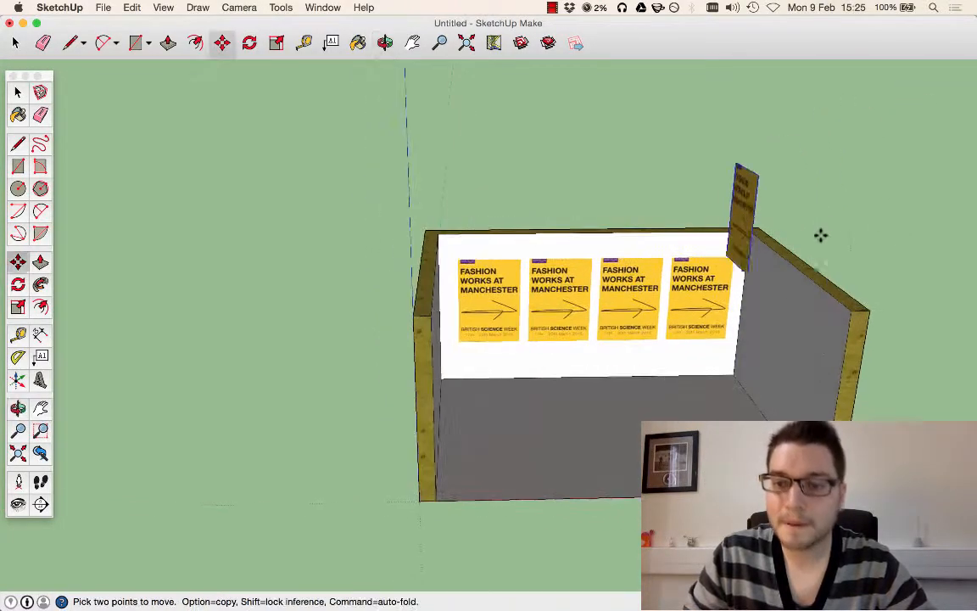
pyautogui.moveTo(761, 199); pyautogui.dragTo(696, 109, button='middle')
pyautogui.scroll(3, 731, 165)
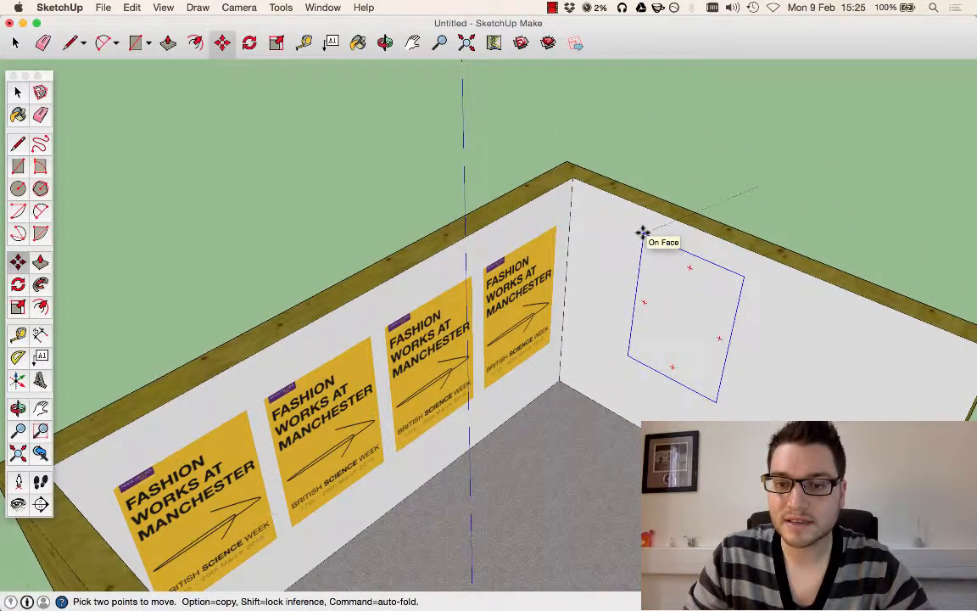
pyautogui.click(593, 232)
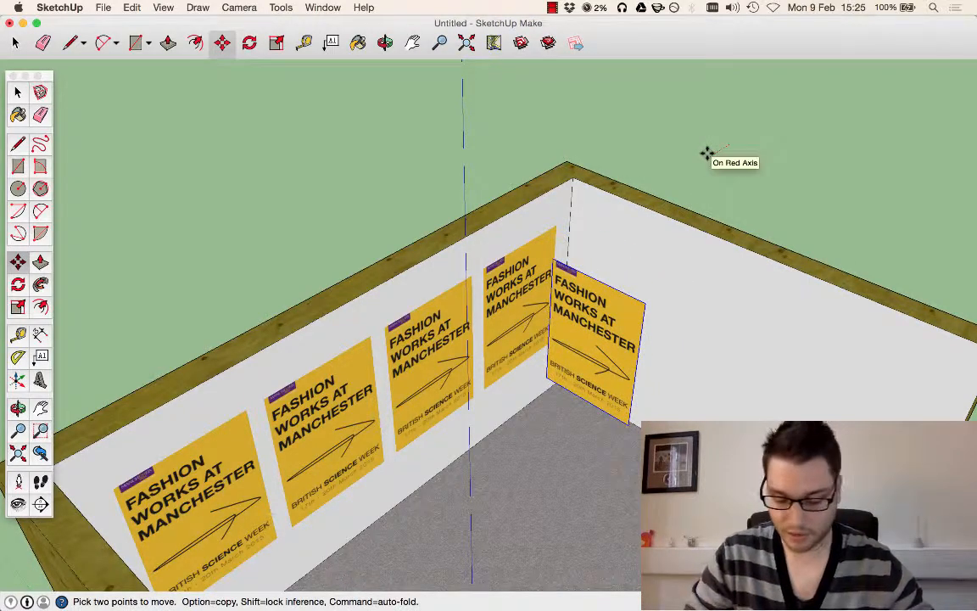
# Undo the poster's last shift along the red axis and readjust its position against the side wall near the back corner
pyautogui.press('super+z')
pyautogui.moveTo(770, 152); pyautogui.dragTo(744, 233, button='middle')
pyautogui.scroll(5, 787, 262)
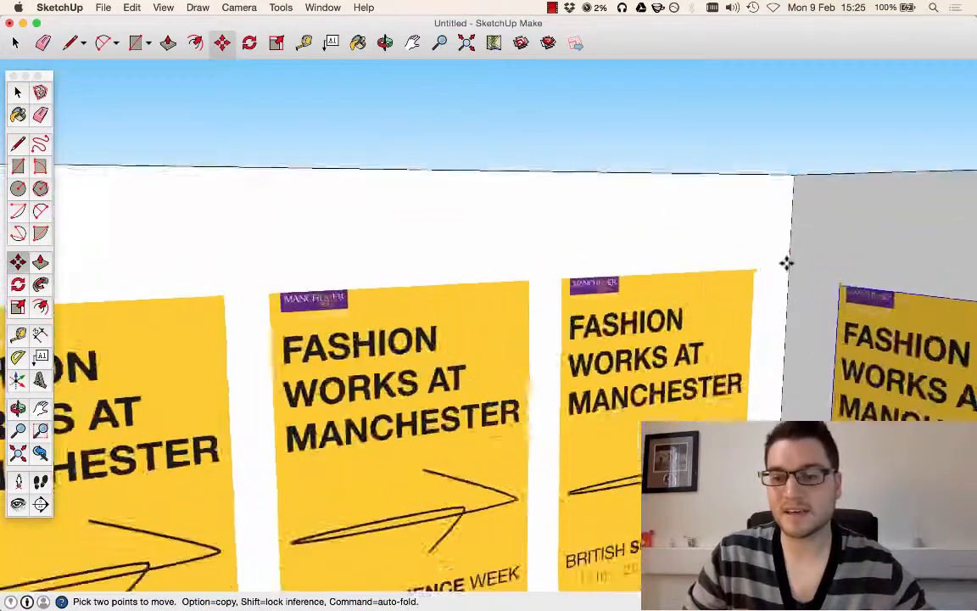
pyautogui.scroll(-3, 691, 255)
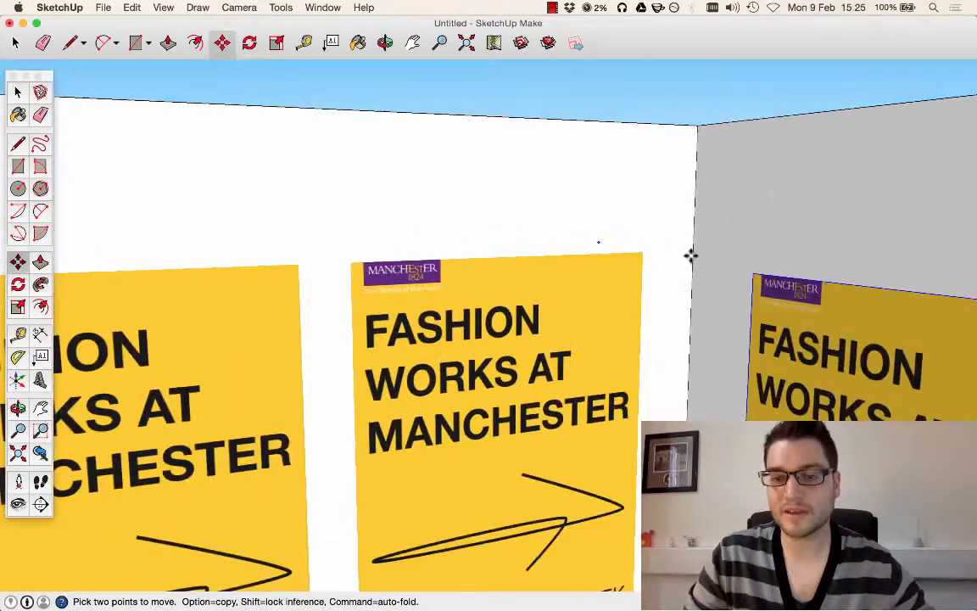
pyautogui.click(753, 273)
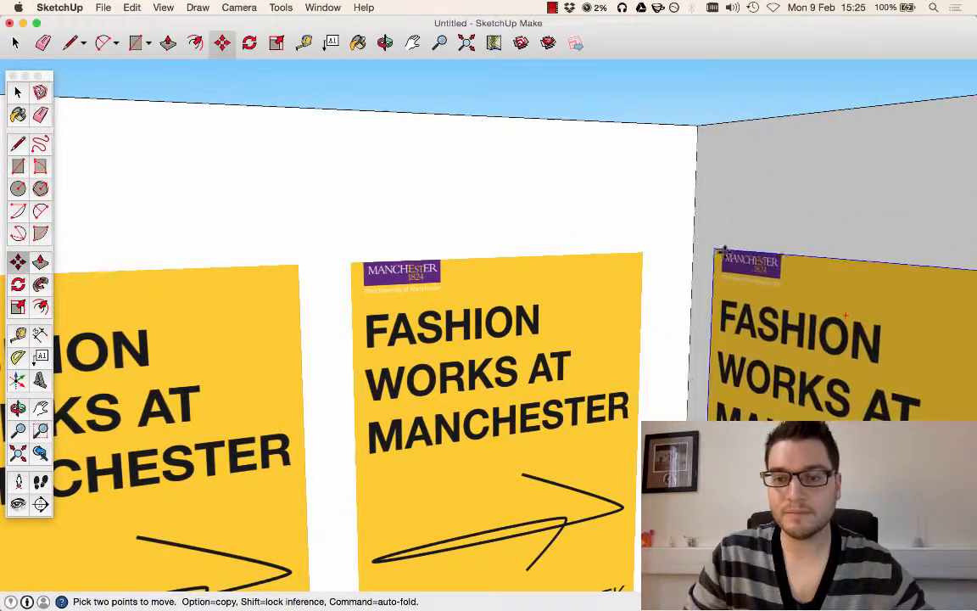
pyautogui.press('Escape')
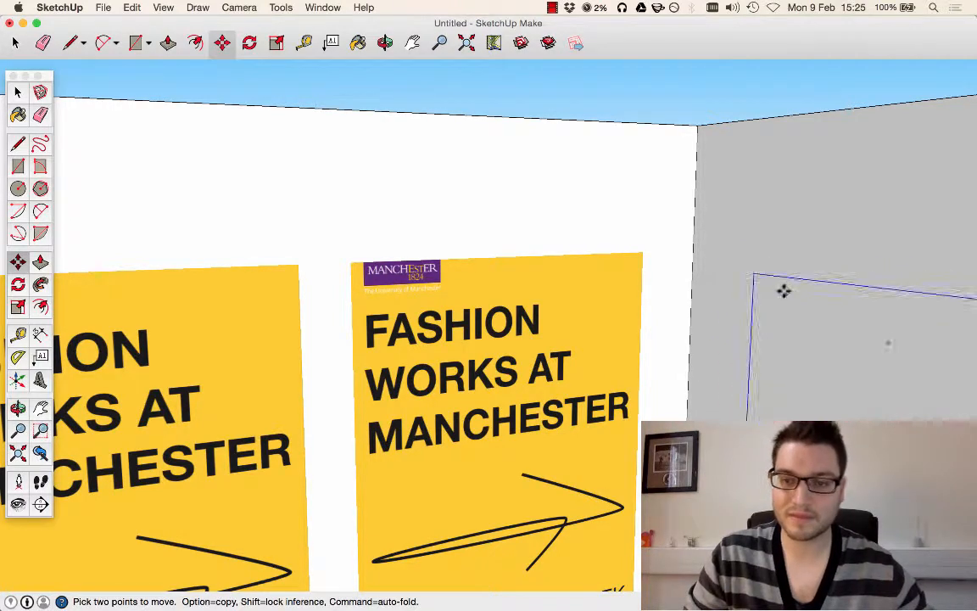
pyautogui.click(784, 291)
# Copy the side-wall poster along the wall toward its open end and divide the distance by 2 into evenly spaced posters
pyautogui.scroll(-10, 497, 245)
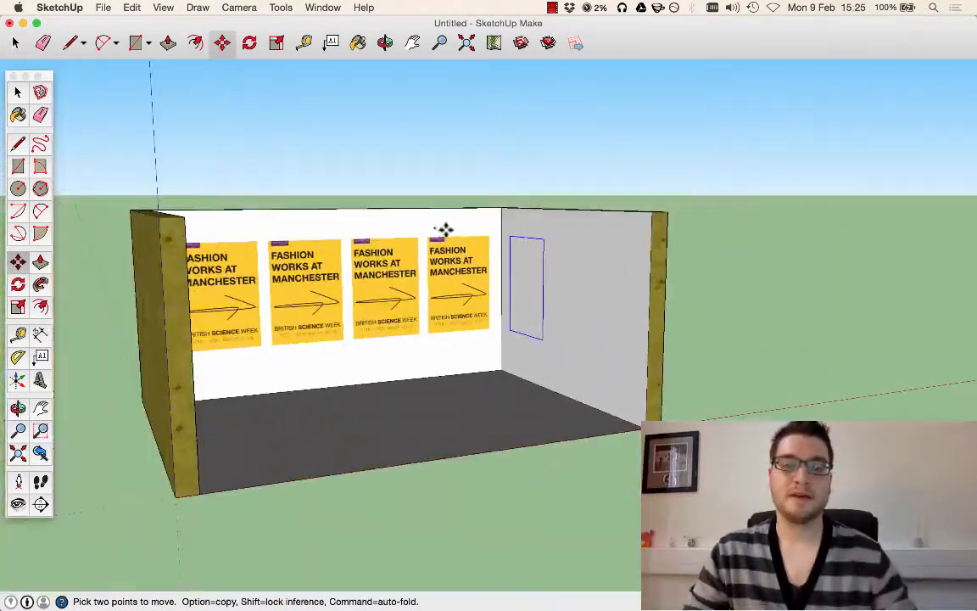
pyautogui.scroll(5, 443, 224)
pyautogui.moveTo(458, 225); pyautogui.dragTo(539, 231, button='middle')
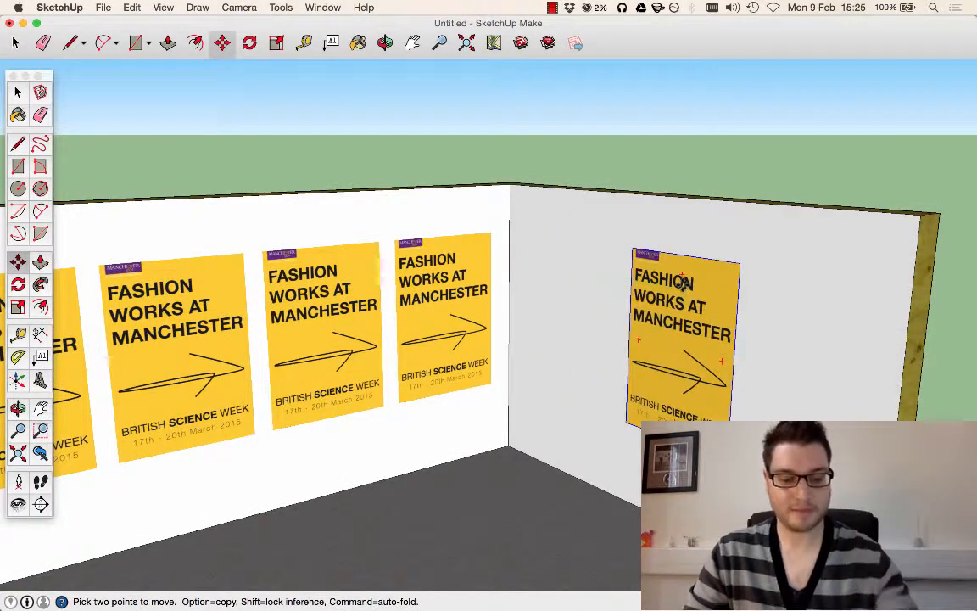
pyautogui.press('alt')
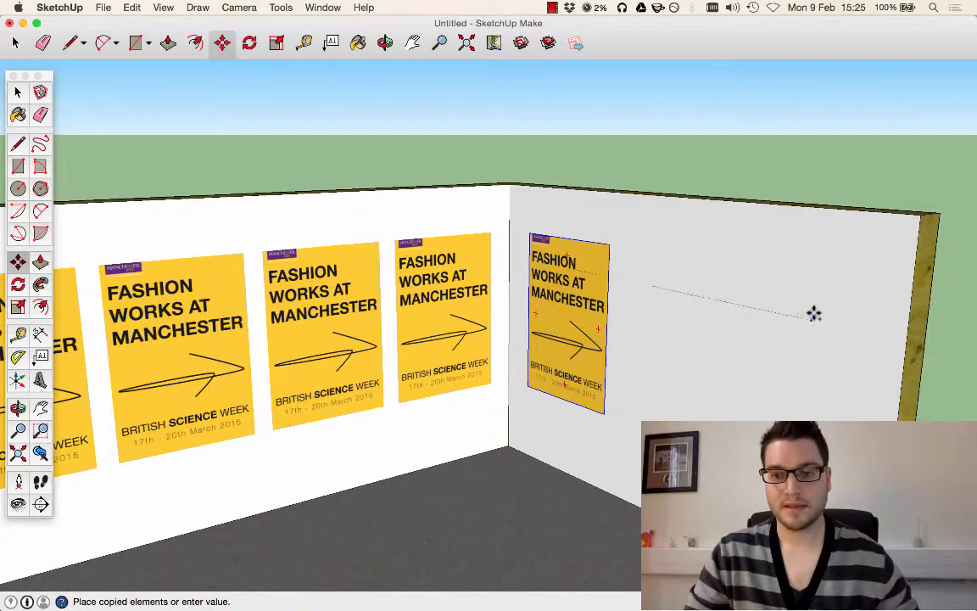
pyautogui.click(816, 314)
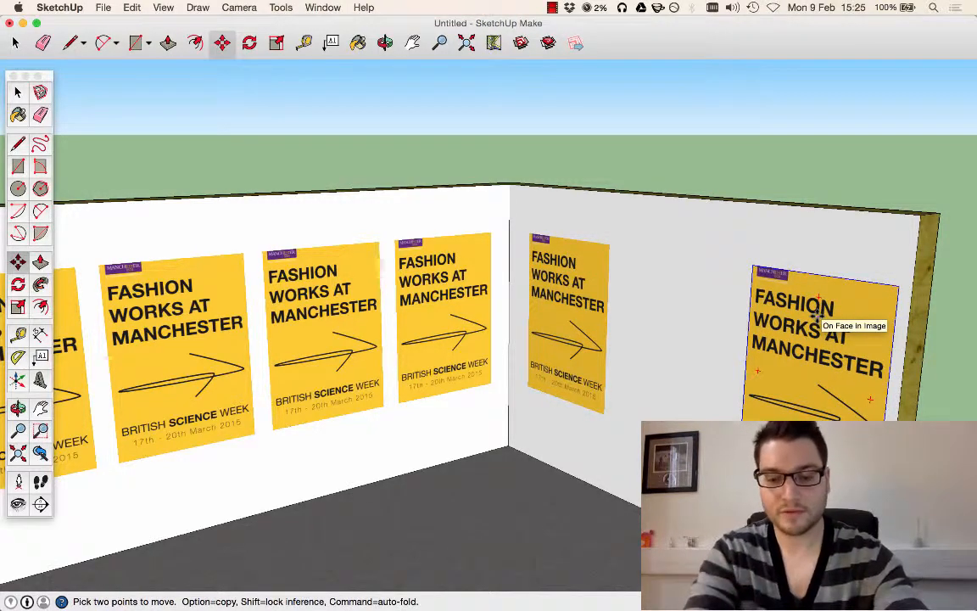
pyautogui.write('/2')
pyautogui.press('Return')
# Examine the poster rows on the back and side walls from several angles around the booth
pyautogui.scroll(-3, 718, 288)
pyautogui.moveTo(718, 288); pyautogui.dragTo(599, 258, button='middle')
pyautogui.scroll(-3, 657, 209)
pyautogui.moveTo(722, 297); pyautogui.dragTo(779, 279, button='middle')
pyautogui.scroll(-3, 671, 254)
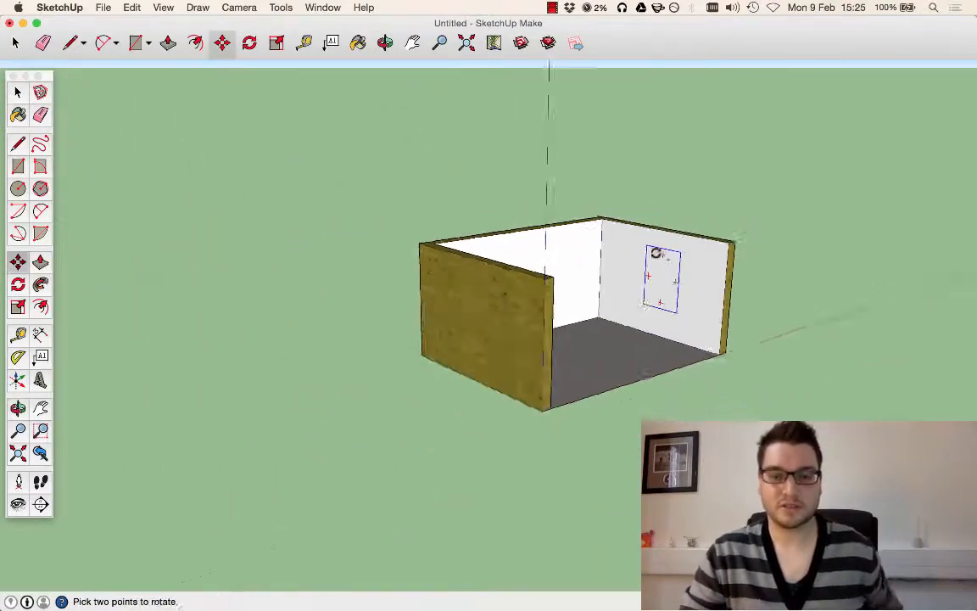
pyautogui.scroll(3, 656, 254)
pyautogui.moveTo(656, 254); pyautogui.dragTo(584, 266, button='middle')
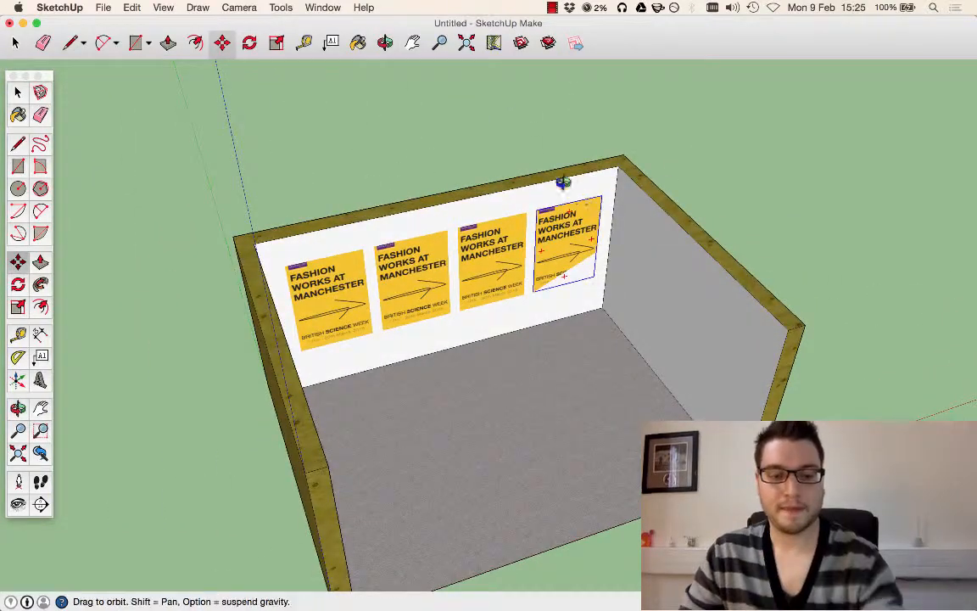
# Open the 3D Warehouse browser to get ready-made models for the booth
pyautogui.moveTo(563, 182); pyautogui.dragTo(737, 191, button='middle')
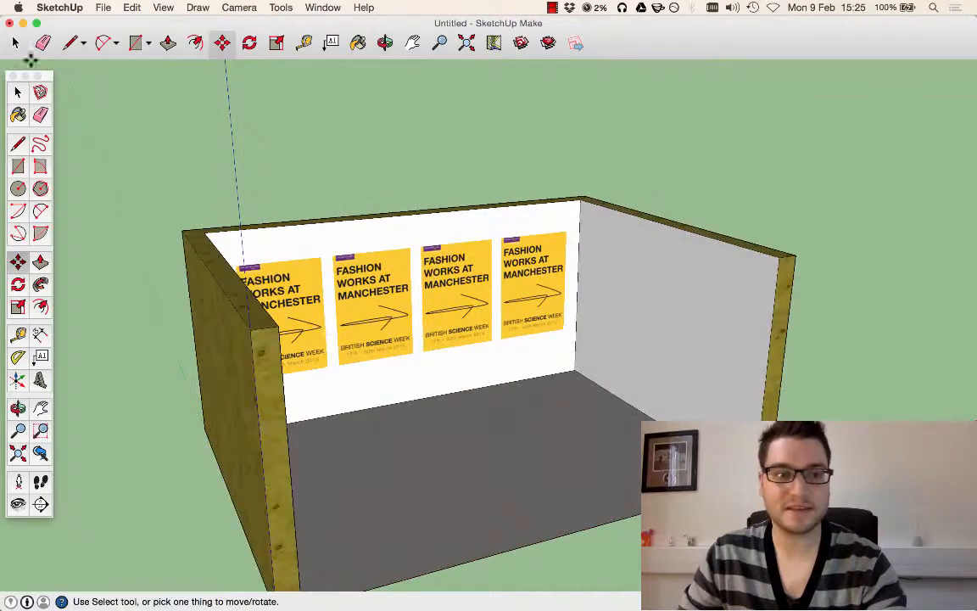
pyautogui.click(19, 93)
pyautogui.moveTo(552, 153); pyautogui.dragTo(510, 289, button='middle')
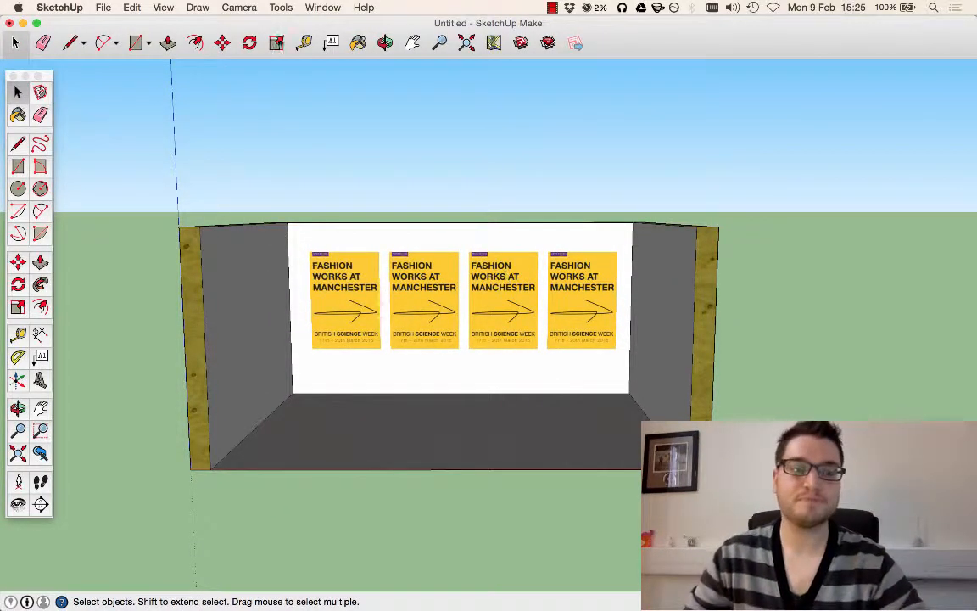
pyautogui.click(103, 7)
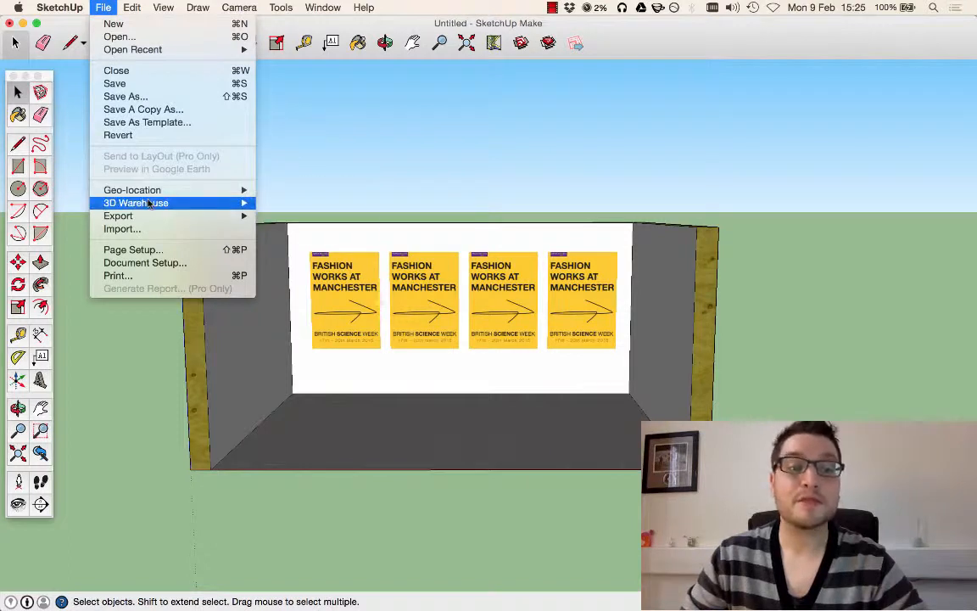
pyautogui.moveTo(153, 204)
pyautogui.click(299, 204)
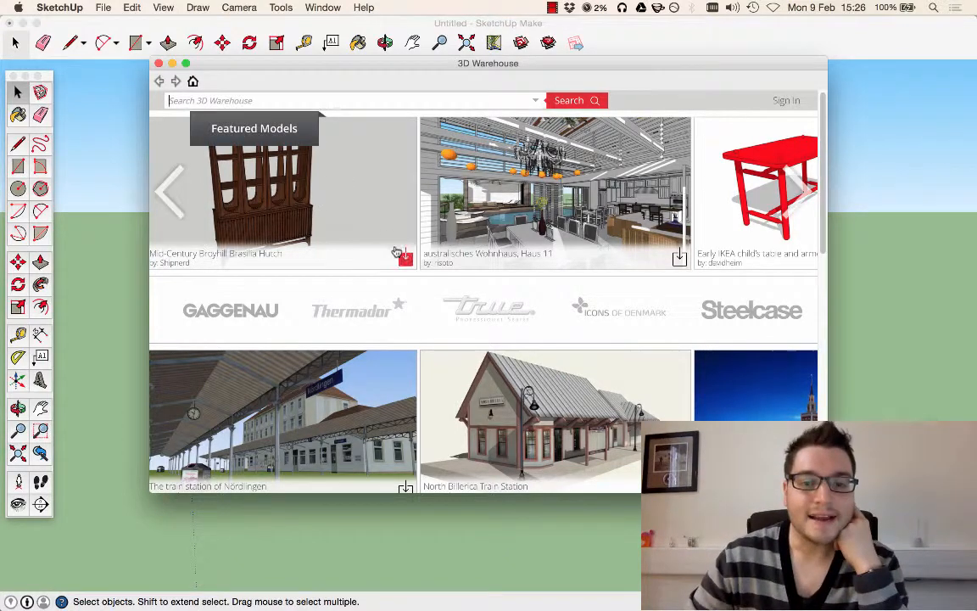
# Enlarge and reposition the 3D Warehouse window, and search the library for clothes
pyautogui.scroll(-15, 458, 242)
pyautogui.scroll(15, 483, 255)
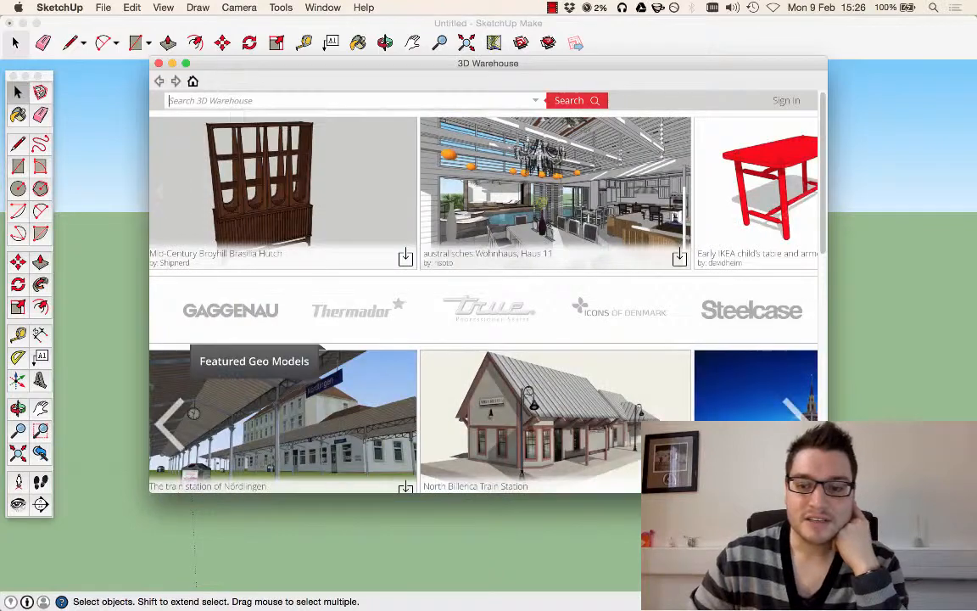
pyautogui.moveTo(827, 492); pyautogui.dragTo(938, 576)
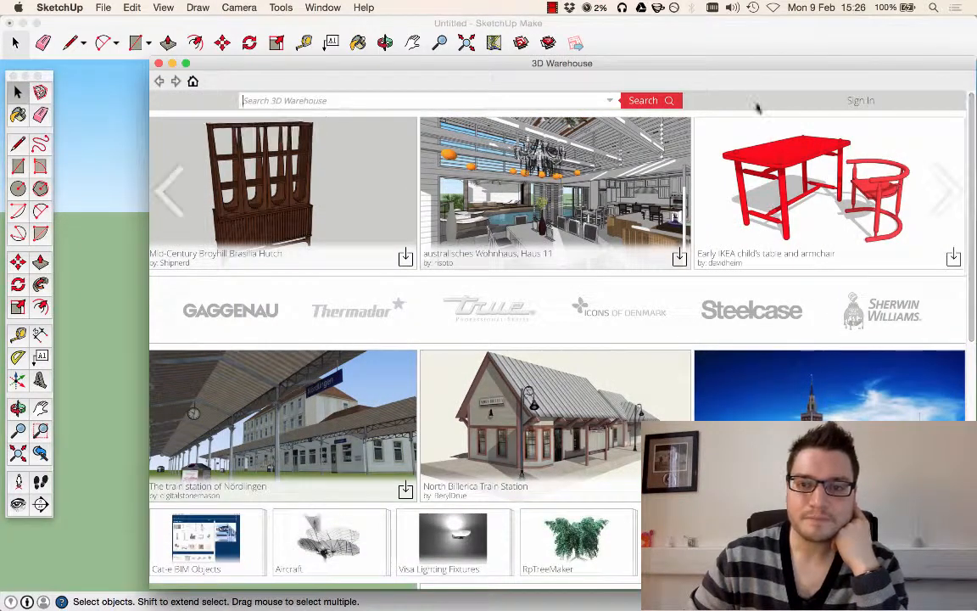
pyautogui.moveTo(750, 67); pyautogui.dragTo(710, 41)
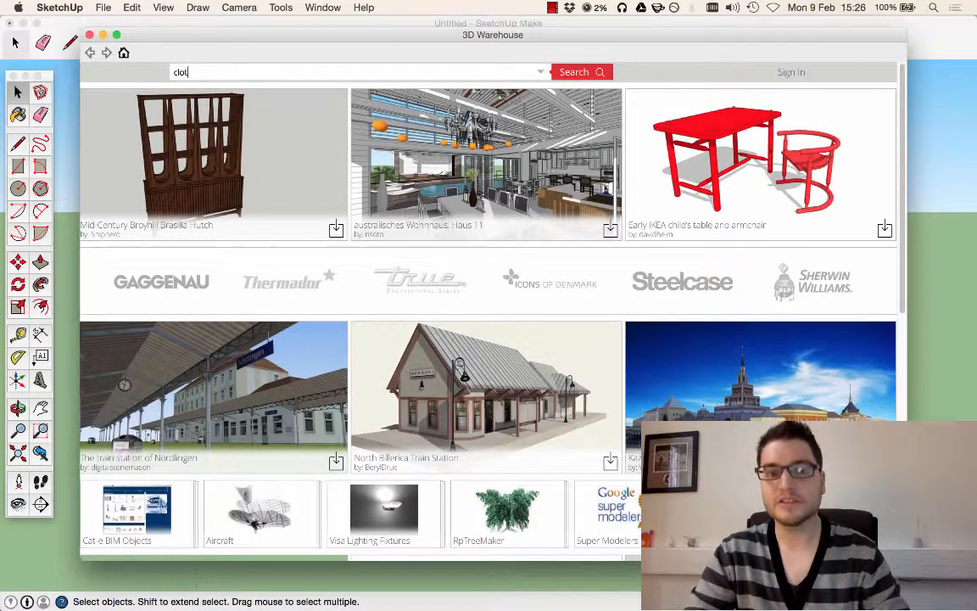
pyautogui.click(570, 73)
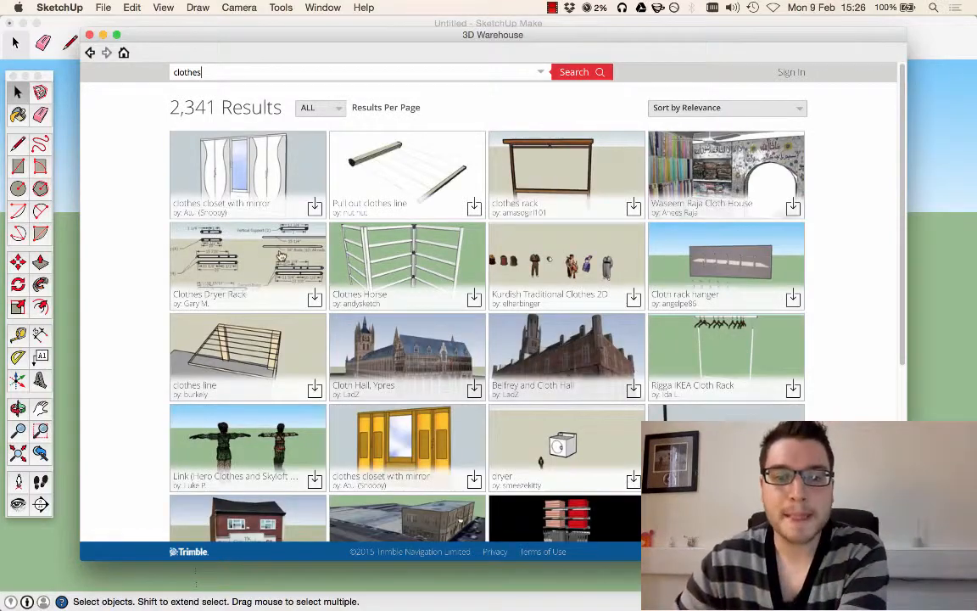
# Load the "abiti sposa - wedding clothes" model from the results directly into the booth model and place it on the floor
pyautogui.scroll(-10, 281, 256)
pyautogui.scroll(4, 281, 256)
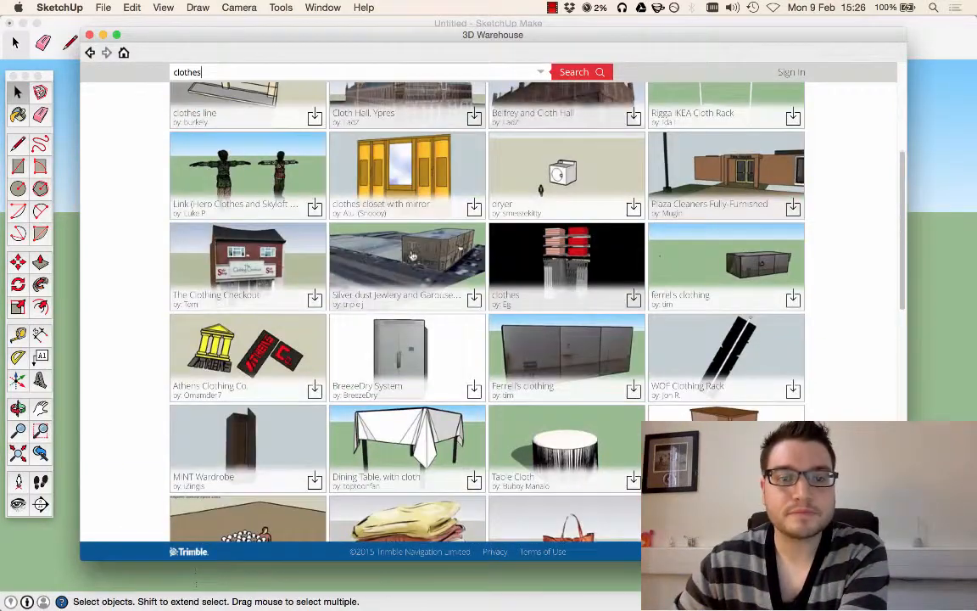
pyautogui.moveTo(904, 182); pyautogui.dragTo(909, 299)
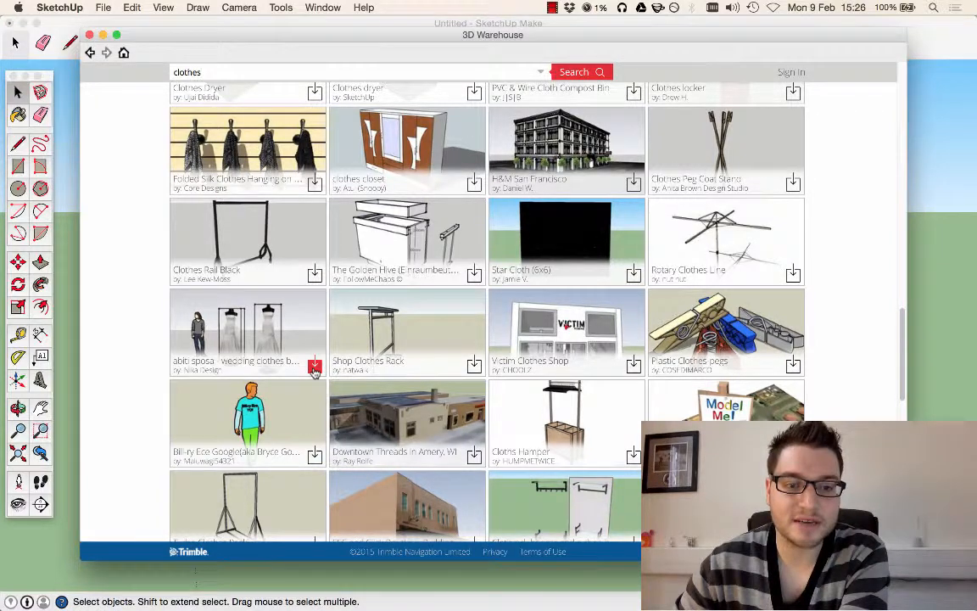
pyautogui.click(314, 367)
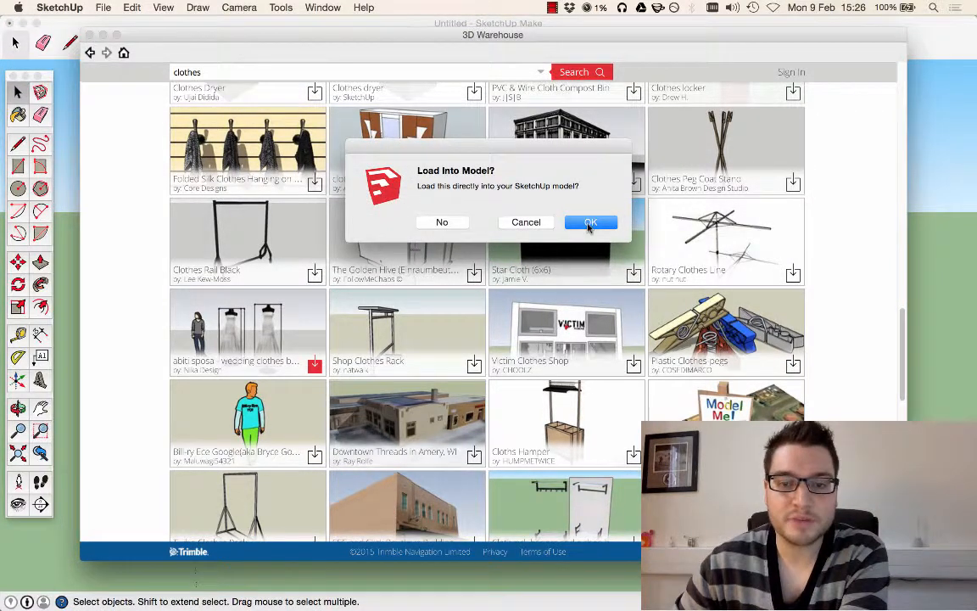
pyautogui.click(588, 223)
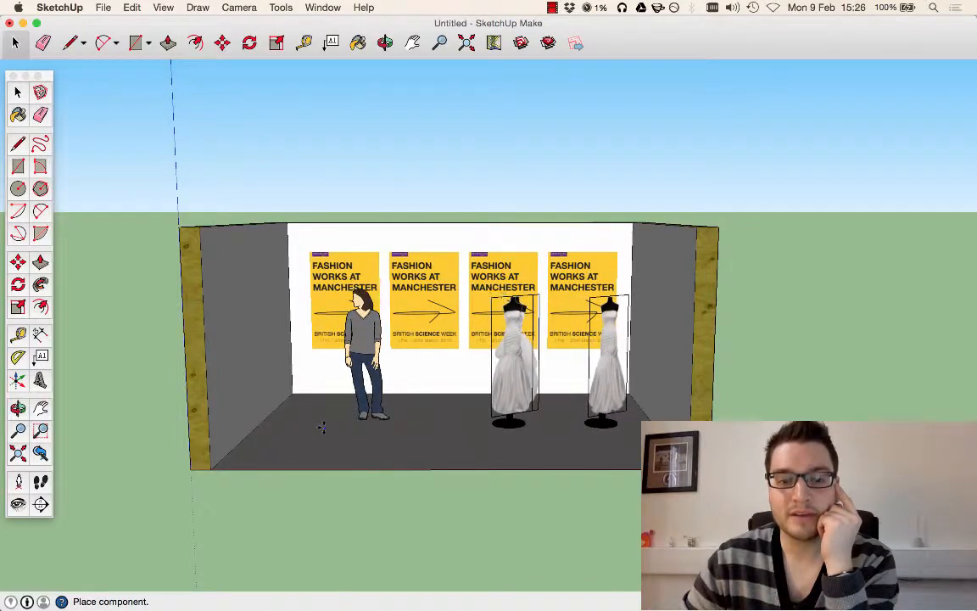
pyautogui.click(323, 426)
# Move the wedding clothes component across the floor closer to the booth's back wall
pyautogui.moveTo(594, 243); pyautogui.dragTo(480, 395, button='middle')
pyautogui.scroll(5, 480, 396)
pyautogui.scroll(2, 481, 395)
pyautogui.moveTo(443, 450); pyautogui.dragTo(481, 426, button='middle')
pyautogui.moveTo(563, 439); pyautogui.dragTo(537, 386)
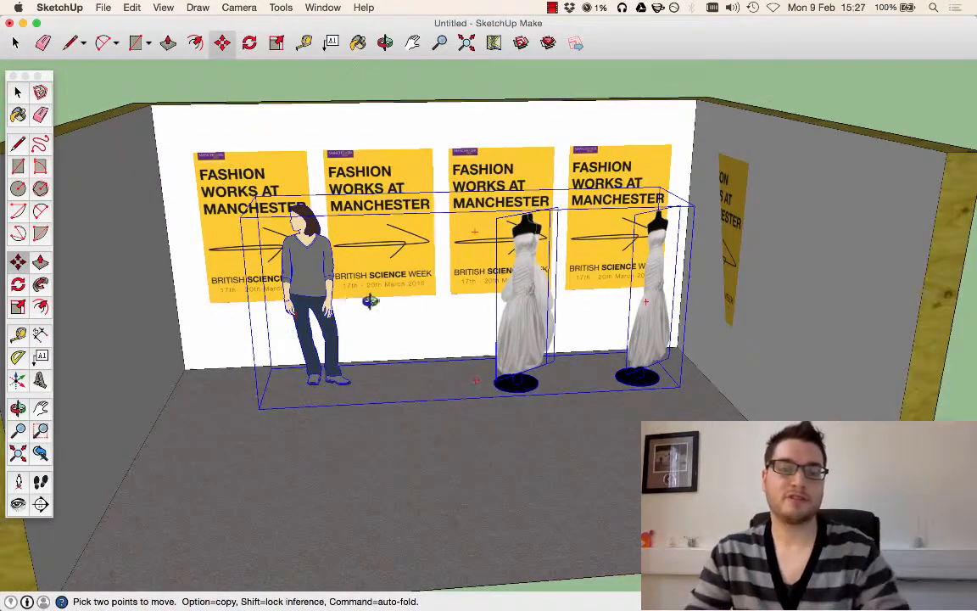
# Copy the wedding clothes component toward the booth's open front, and clear the selection
pyautogui.moveTo(370, 301); pyautogui.dragTo(465, 327, button='middle')
pyautogui.scroll(-3, 528, 348)
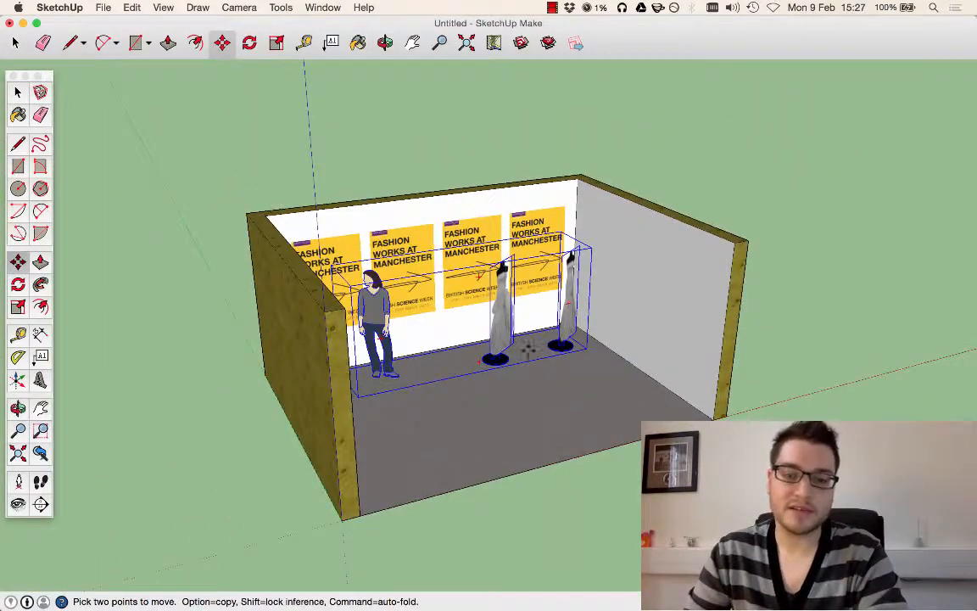
pyautogui.moveTo(479, 361); pyautogui.dragTo(554, 408)
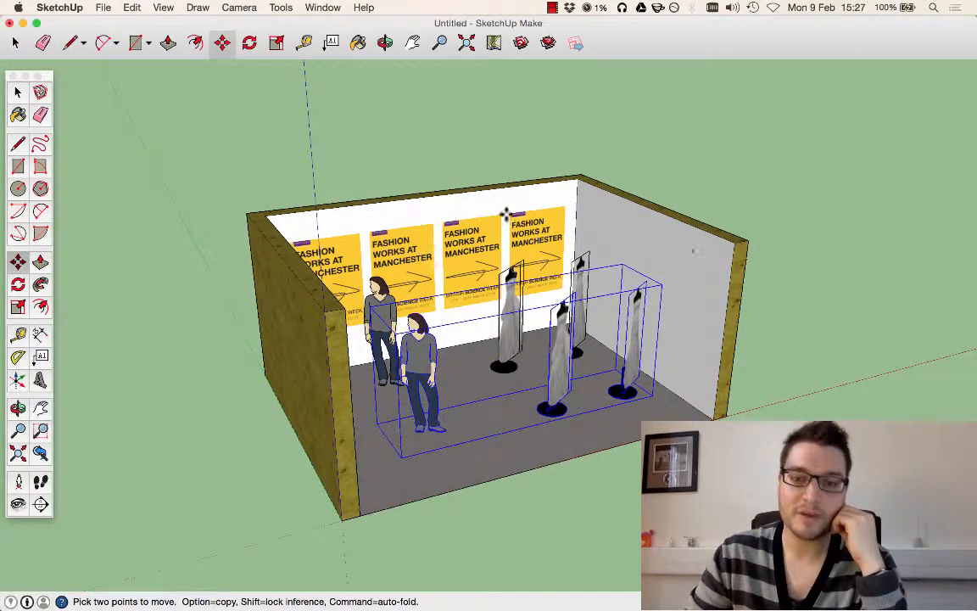
pyautogui.click(16, 91)
pyautogui.click(188, 123)
pyautogui.moveTo(757, 144); pyautogui.dragTo(626, 119, button='middle')
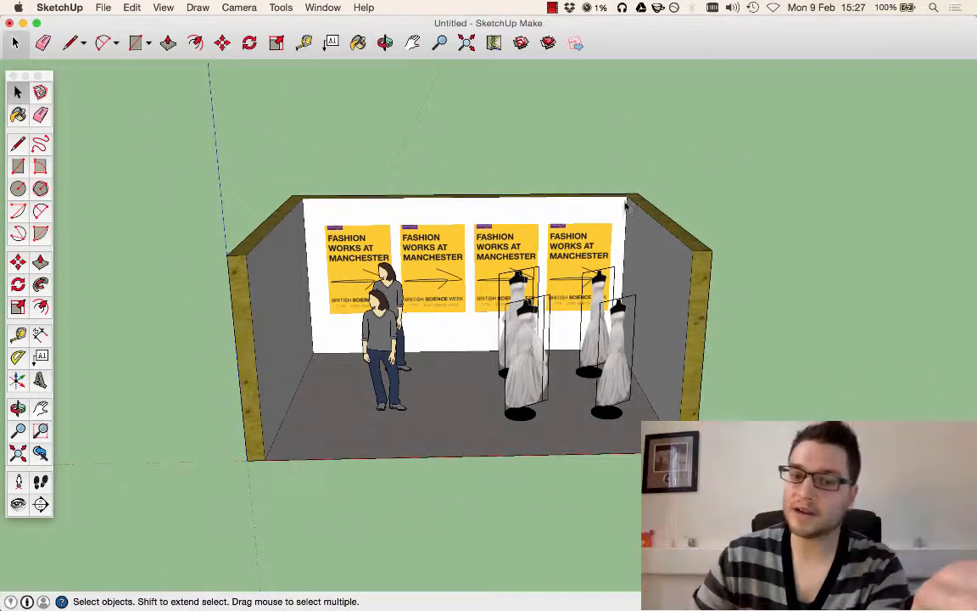
# Explode the front copy of the wedding clothes component and delete its woman figure
pyautogui.click(379, 373)
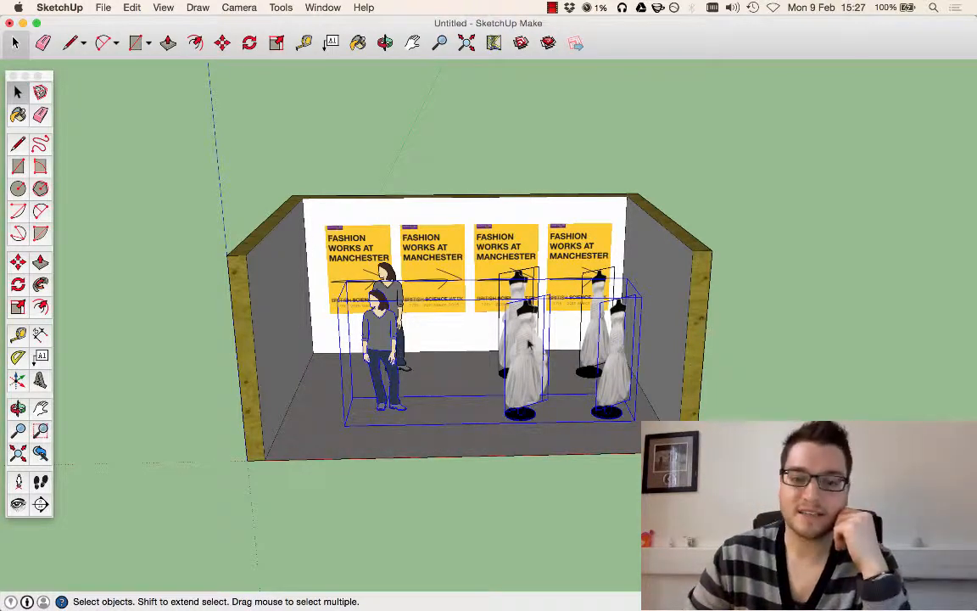
pyautogui.moveTo(528, 343); pyautogui.dragTo(601, 382, button='middle')
pyautogui.rightClick(558, 384)
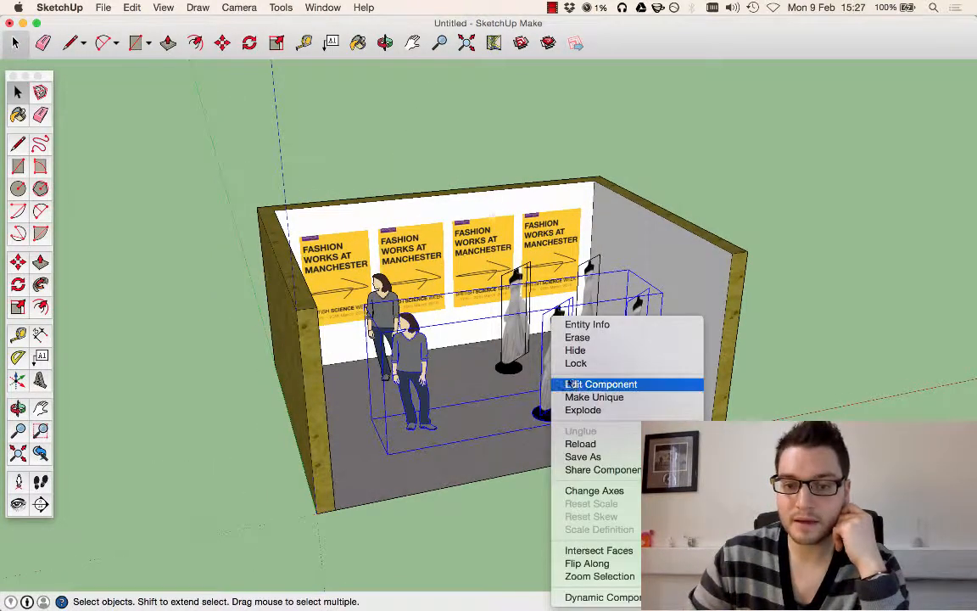
pyautogui.click(584, 409)
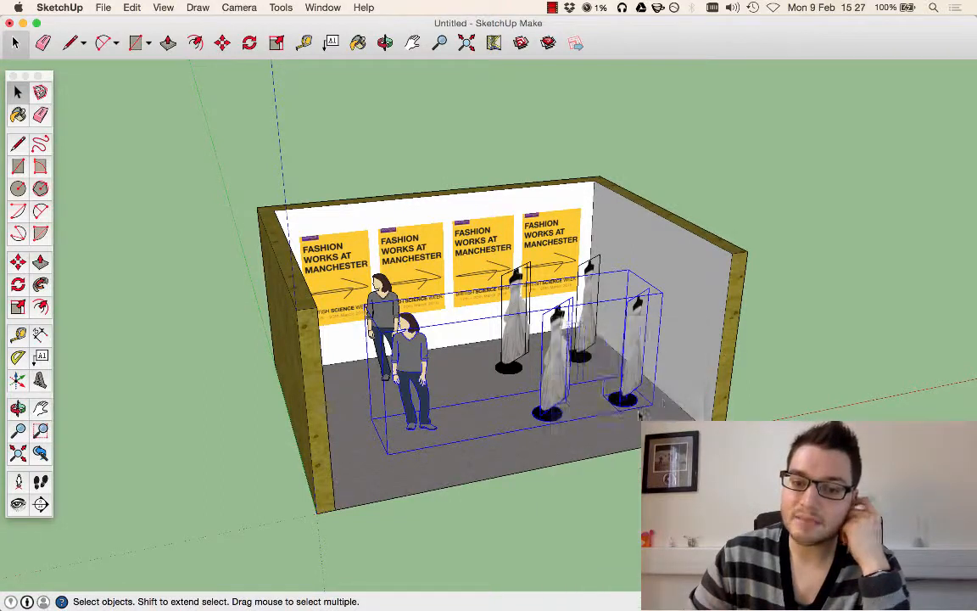
pyautogui.click(794, 269)
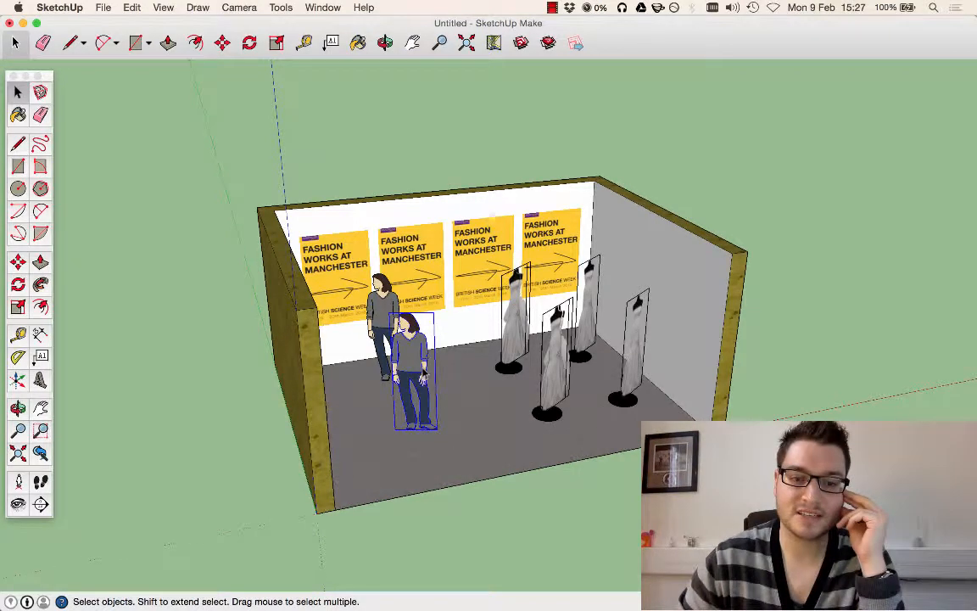
pyautogui.press('Delete')
# Check the two front dress stands by selecting each one individually, and inspect the booth from several angles
pyautogui.moveTo(462, 393); pyautogui.dragTo(276, 402, button='middle')
pyautogui.moveTo(469, 321); pyautogui.dragTo(519, 293, button='middle')
pyautogui.click(519, 293)
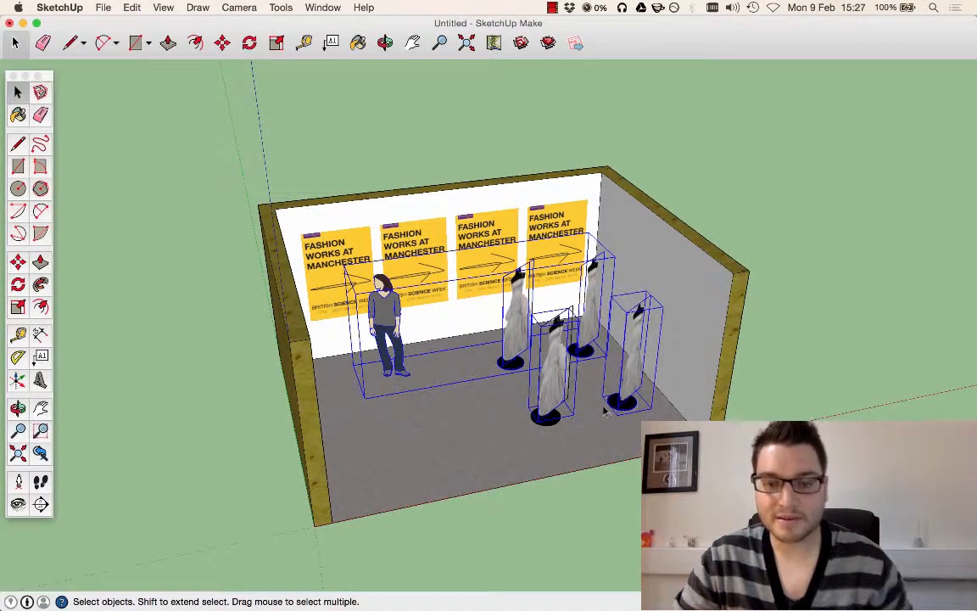
pyautogui.scroll(6, 605, 411)
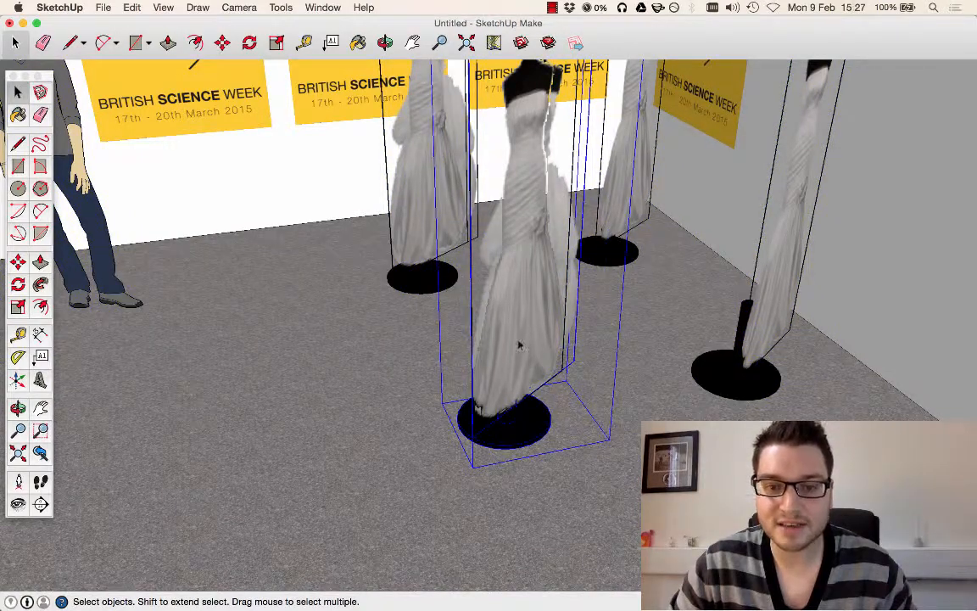
pyautogui.click(741, 397)
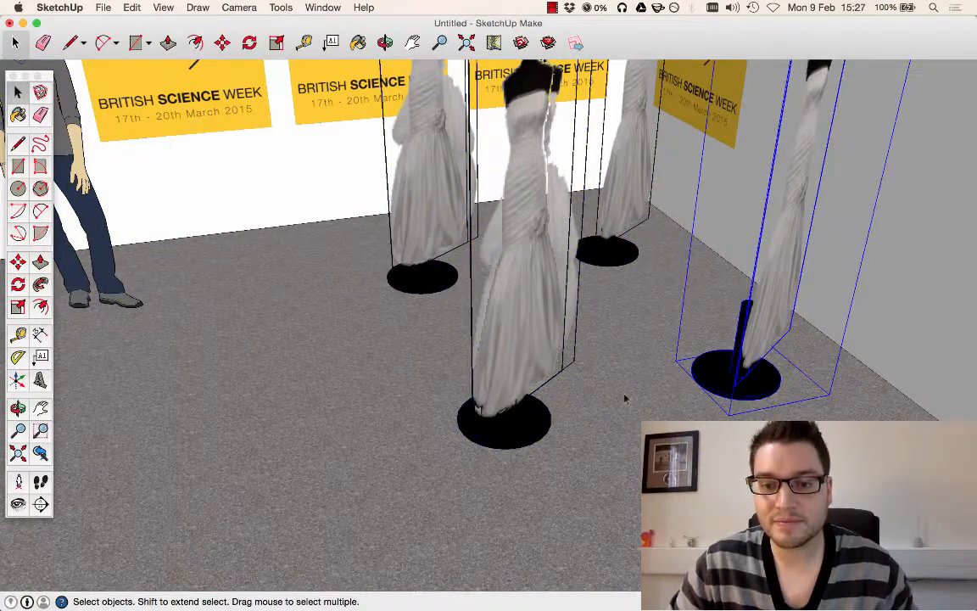
pyautogui.click(477, 316)
pyautogui.click(764, 304)
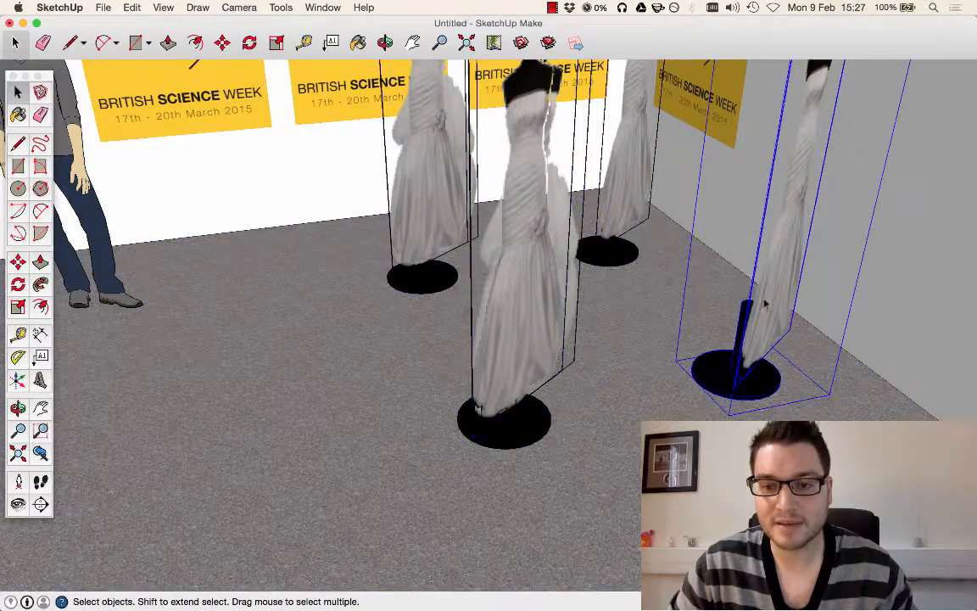
pyautogui.scroll(-10, 657, 343)
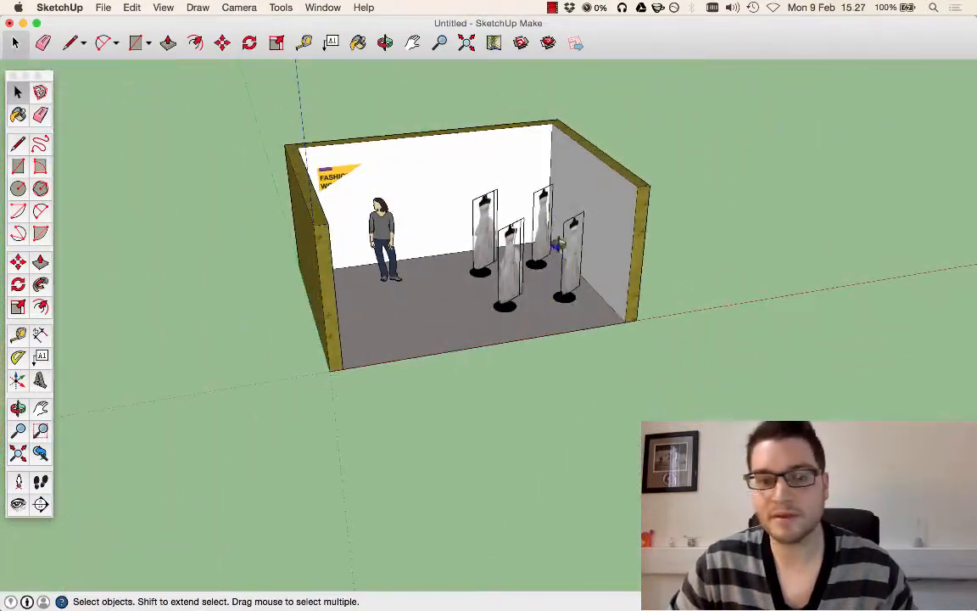
pyautogui.moveTo(556, 246); pyautogui.dragTo(458, 208, button='middle')
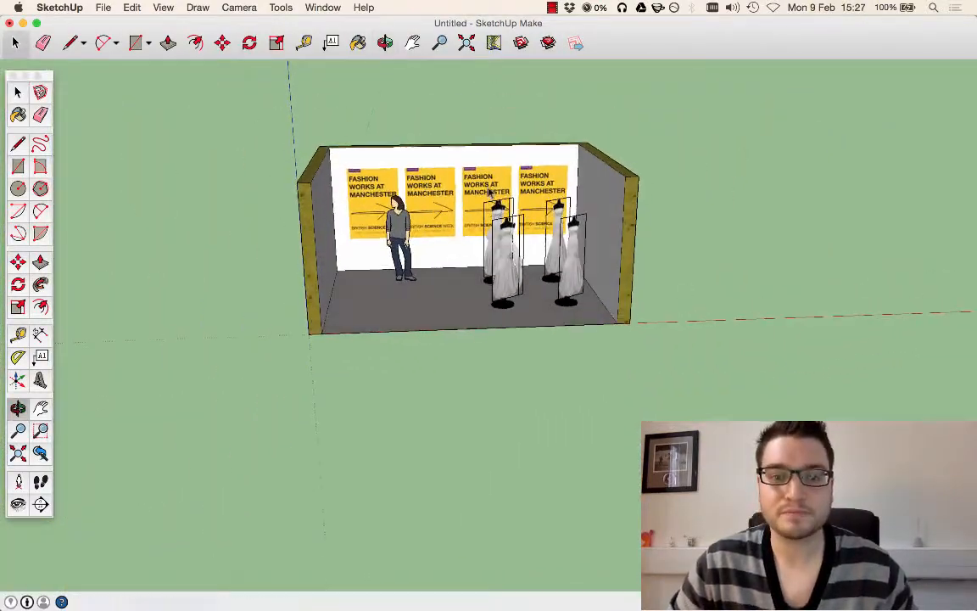
# Reopen the 3D Warehouse and search the library for plant
pyautogui.scroll(3, 458, 208)
pyautogui.click(102, 7)
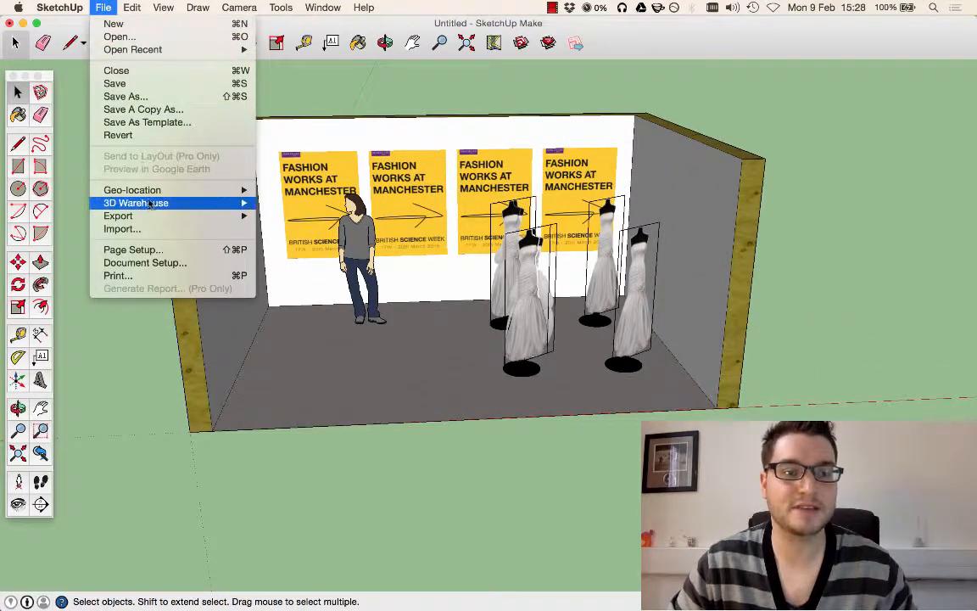
pyautogui.moveTo(169, 203)
pyautogui.click(299, 202)
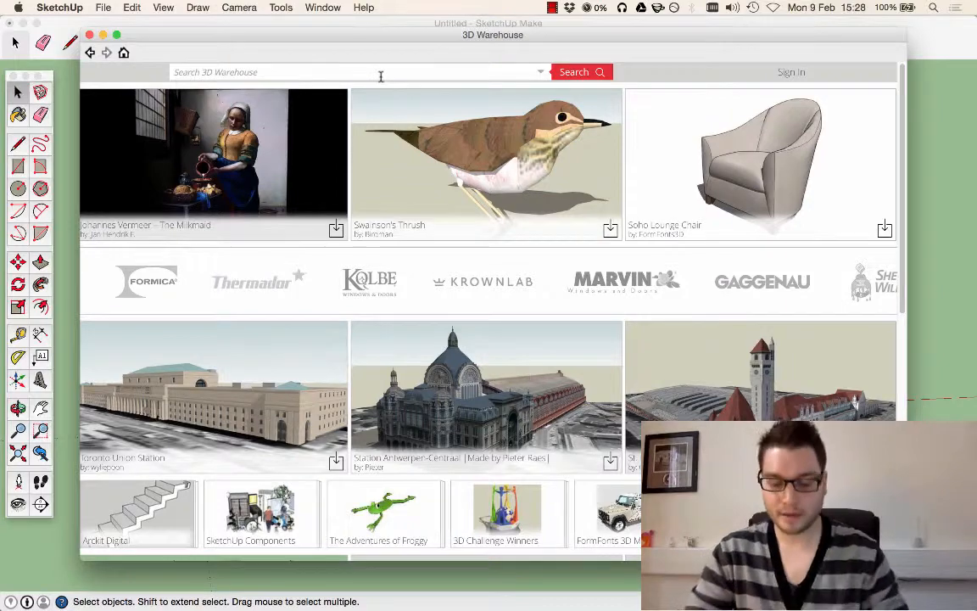
pyautogui.write('plant')
pyautogui.press('Return')
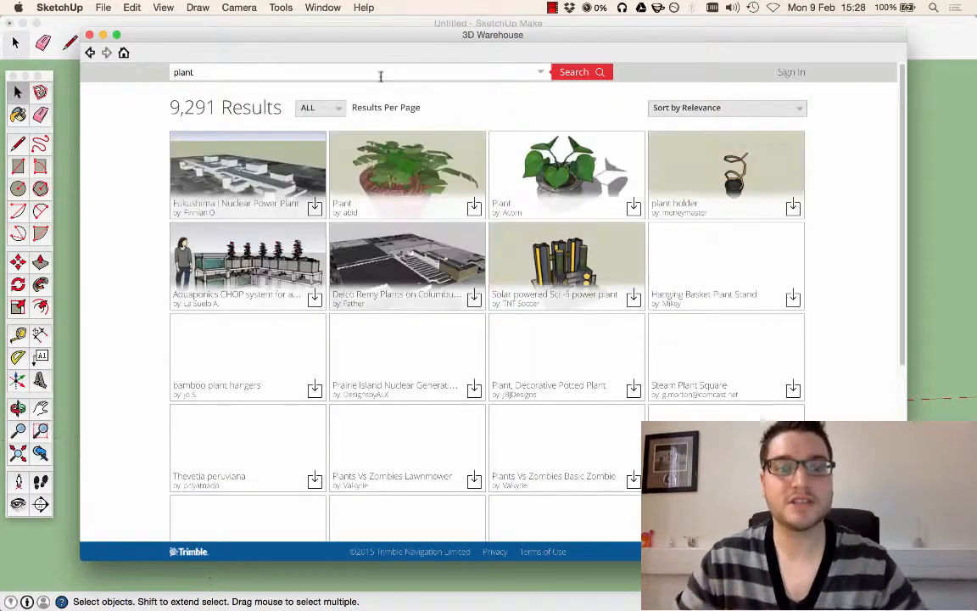
# Load the green-leaved potted Plant from the results into the model and place it by the back wall between the woman and the dresses
pyautogui.scroll(-5, 879, 209)
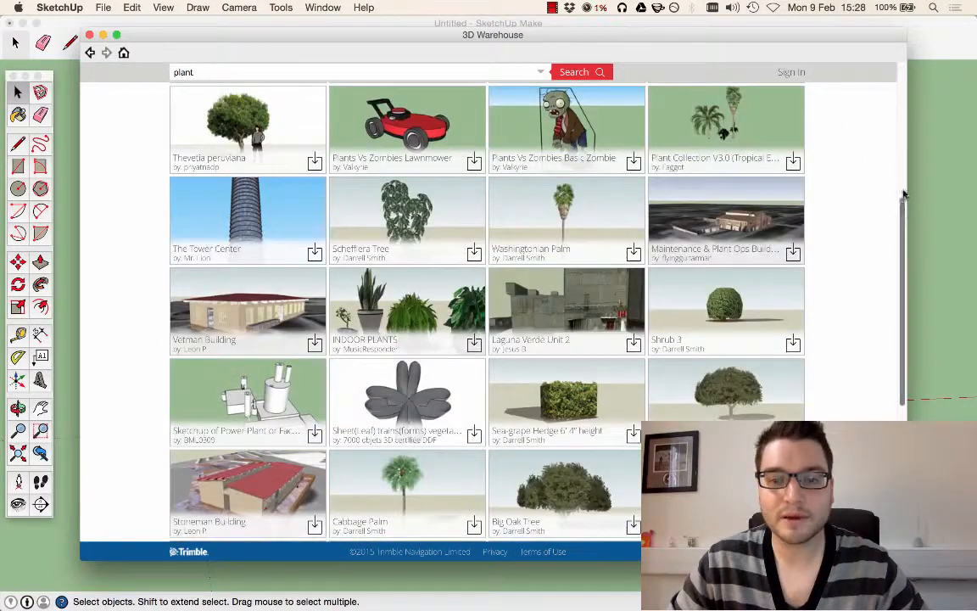
pyautogui.scroll(-10, 903, 219)
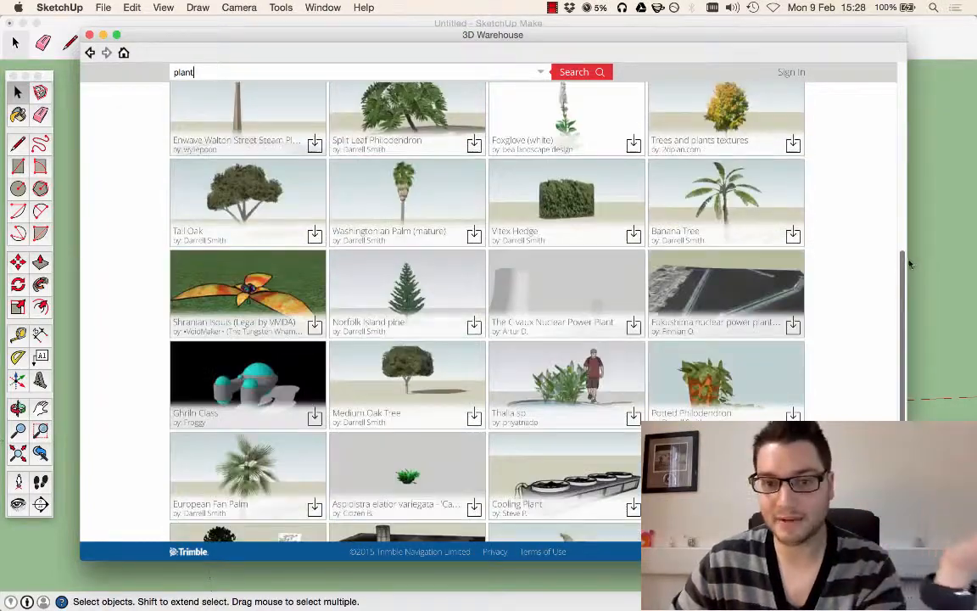
pyautogui.moveTo(904, 264); pyautogui.dragTo(902, 112)
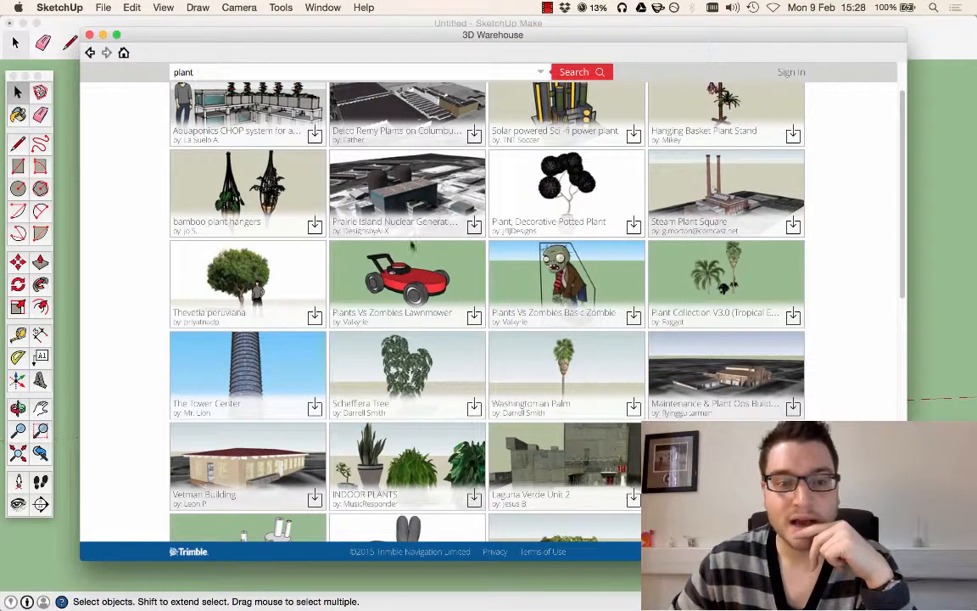
pyautogui.moveTo(899, 195); pyautogui.dragTo(905, 163)
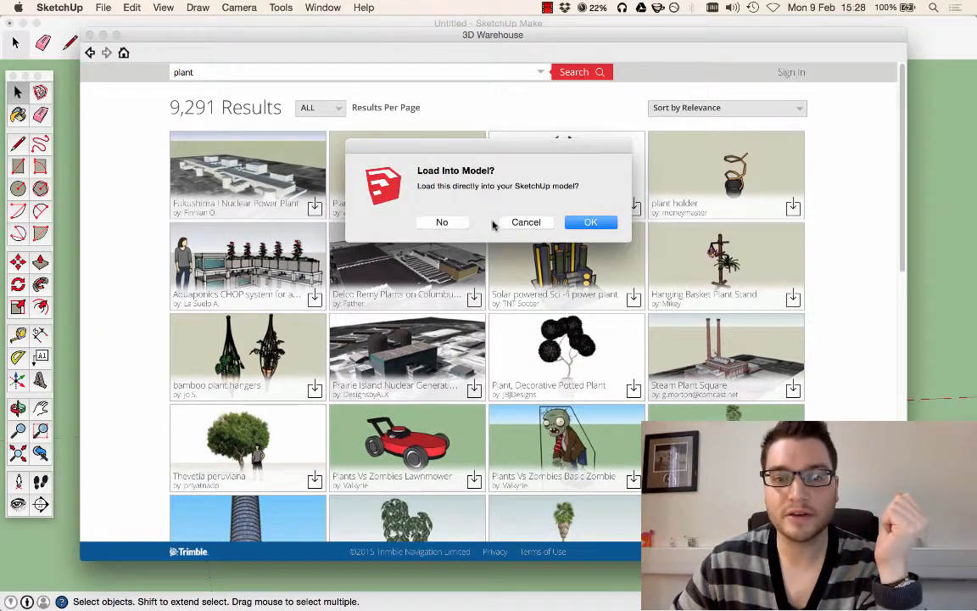
pyautogui.click(591, 222)
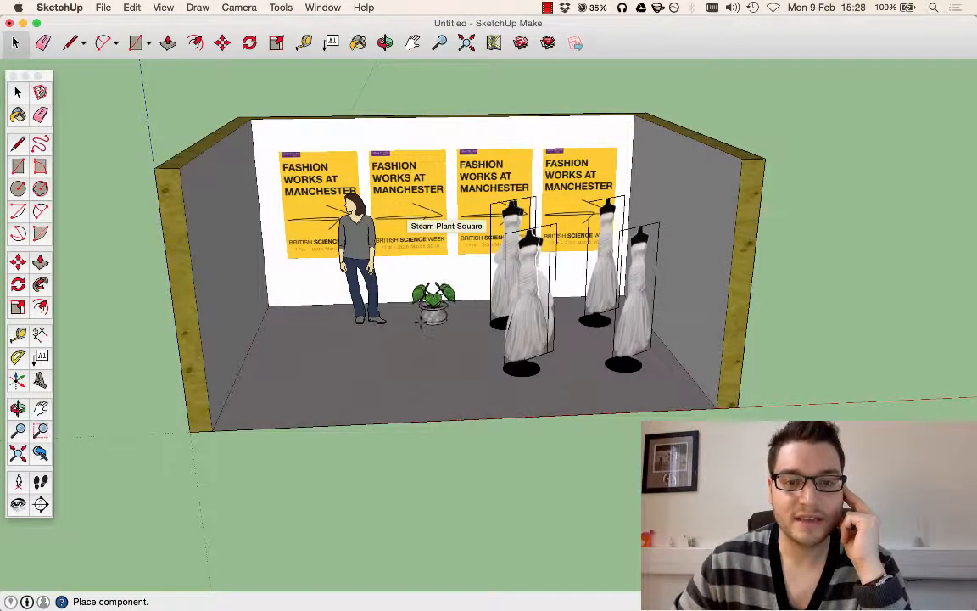
pyautogui.click(425, 319)
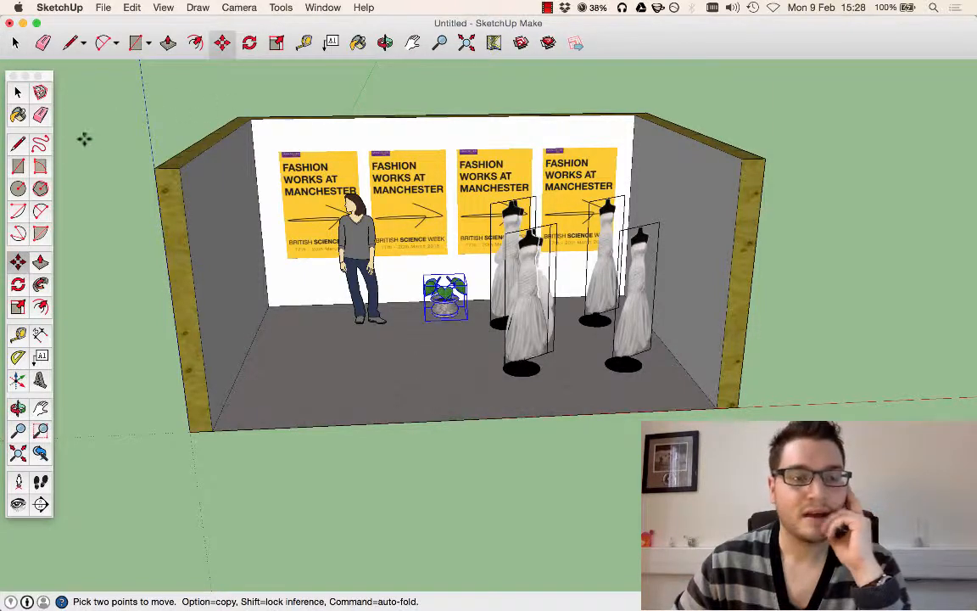
# Scale the potted plant up uniformly until it is about as tall as the woman figure
pyautogui.click(16, 92)
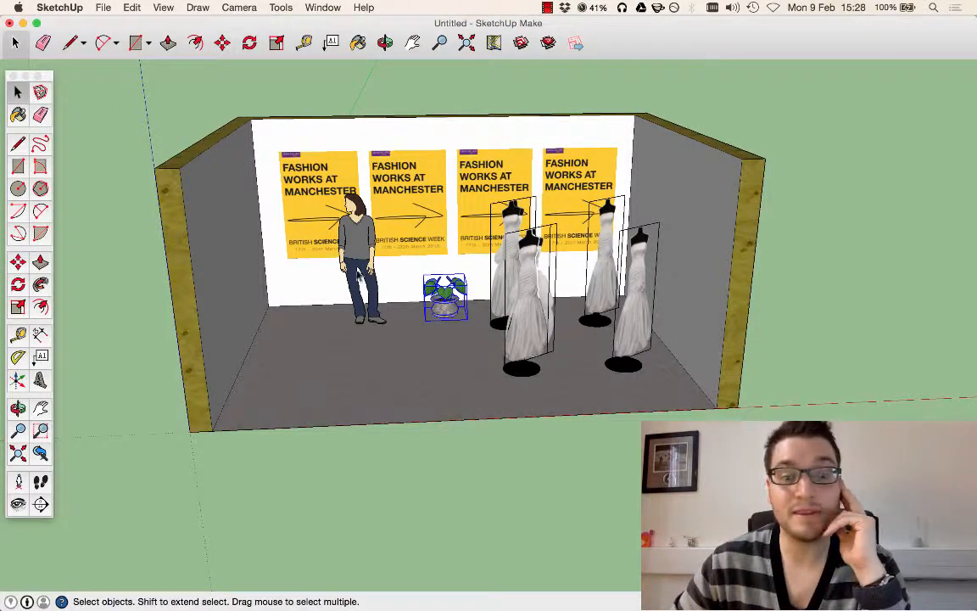
pyautogui.moveTo(793, 192); pyautogui.dragTo(722, 237, button='middle')
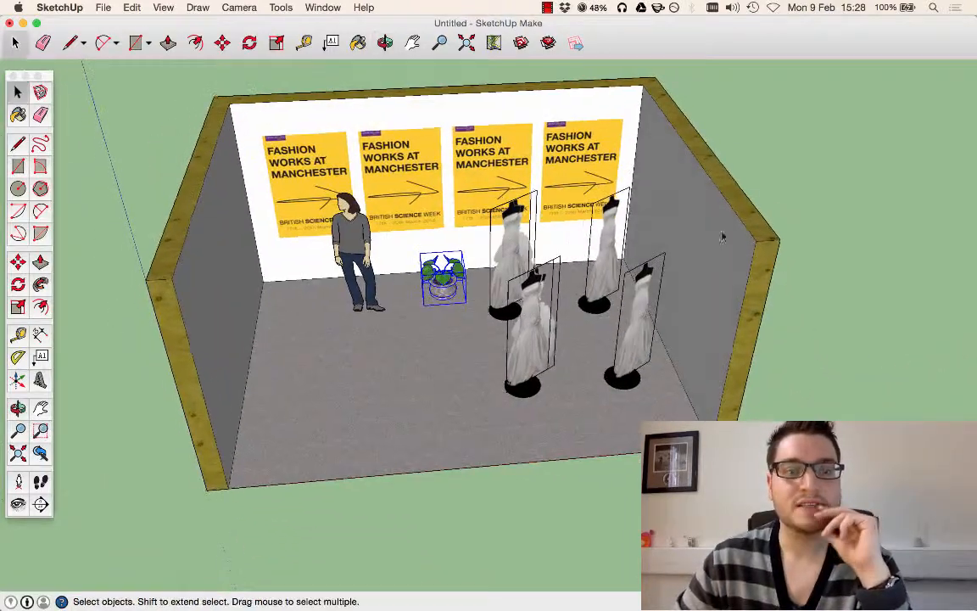
pyautogui.click(277, 44)
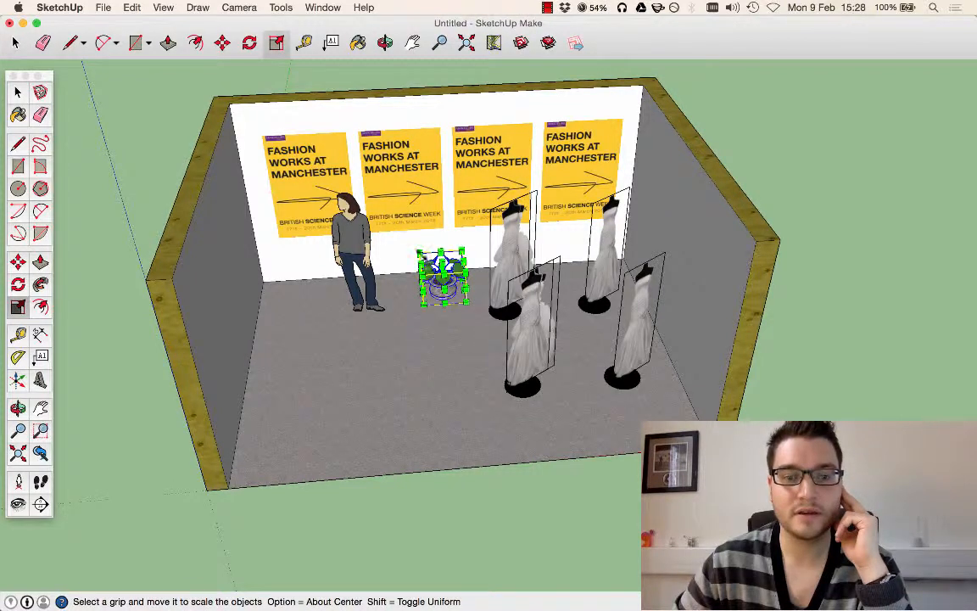
pyautogui.moveTo(419, 253); pyautogui.dragTo(326, 164)
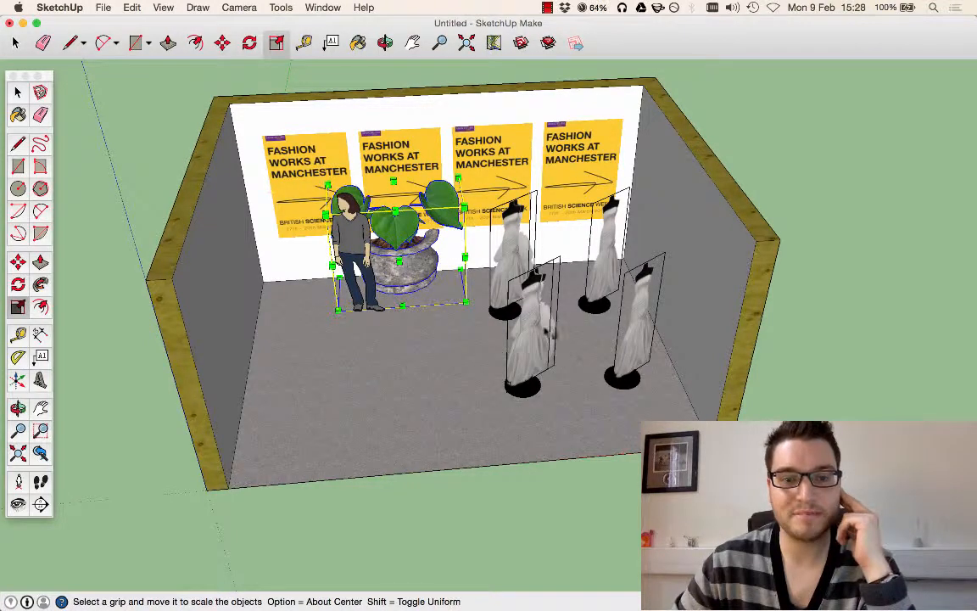
# Move the enlarged plant onto the booth floor beside the left wall, in front of the woman, checking its placement from several angles
pyautogui.click(17, 261)
pyautogui.moveTo(416, 288); pyautogui.dragTo(346, 387)
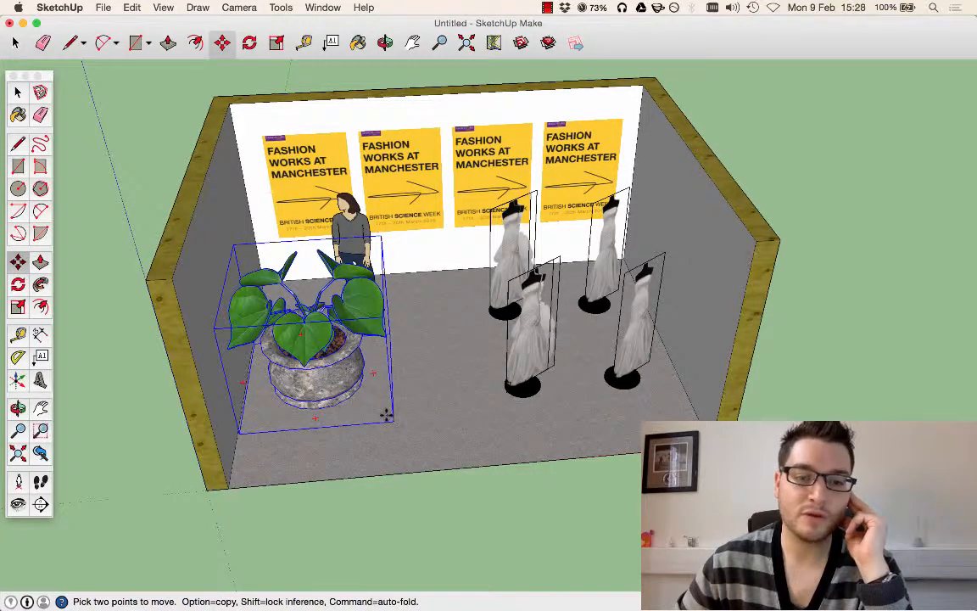
pyautogui.scroll(6, 343, 401)
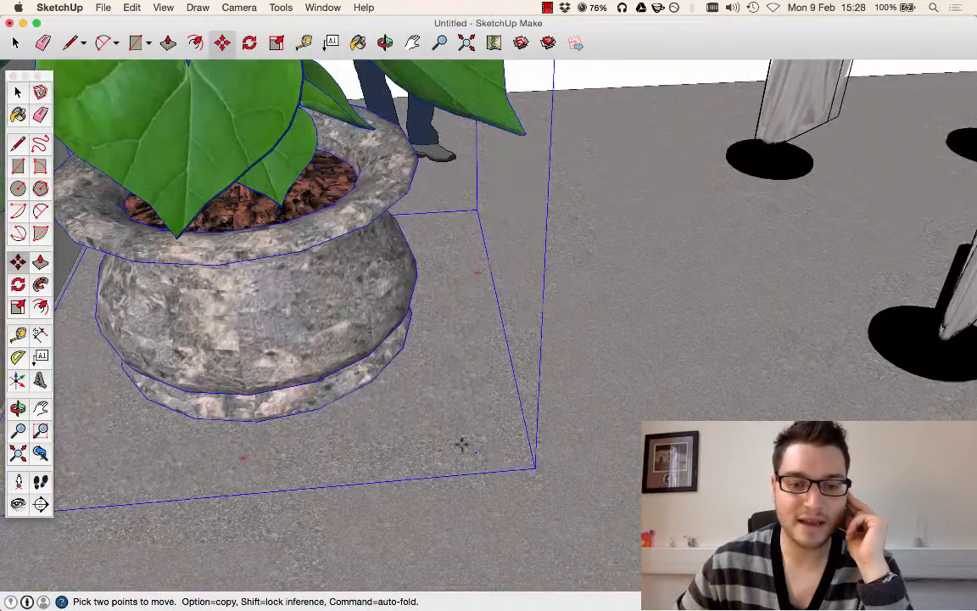
pyautogui.scroll(-10, 533, 466)
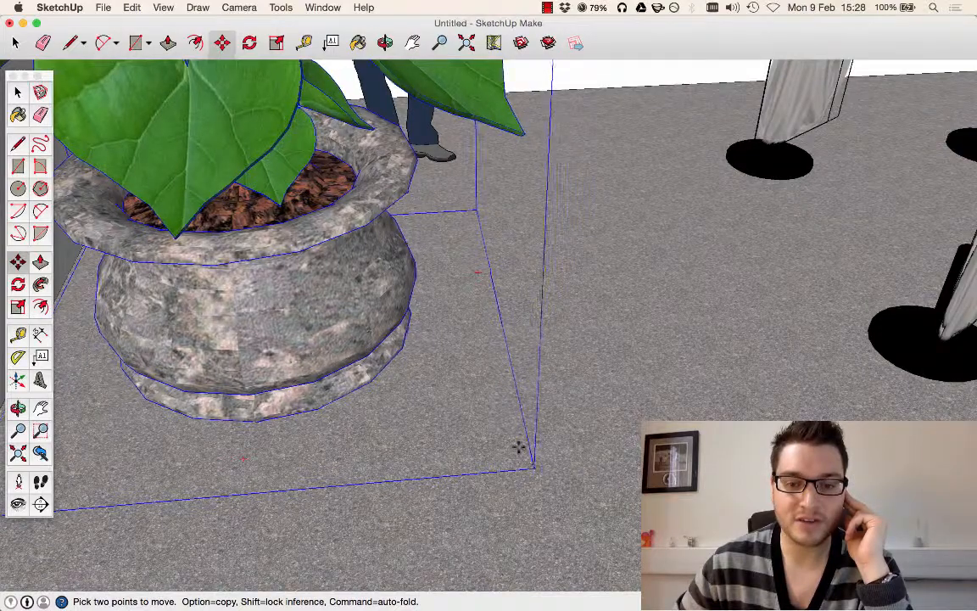
pyautogui.scroll(-6, 480, 373)
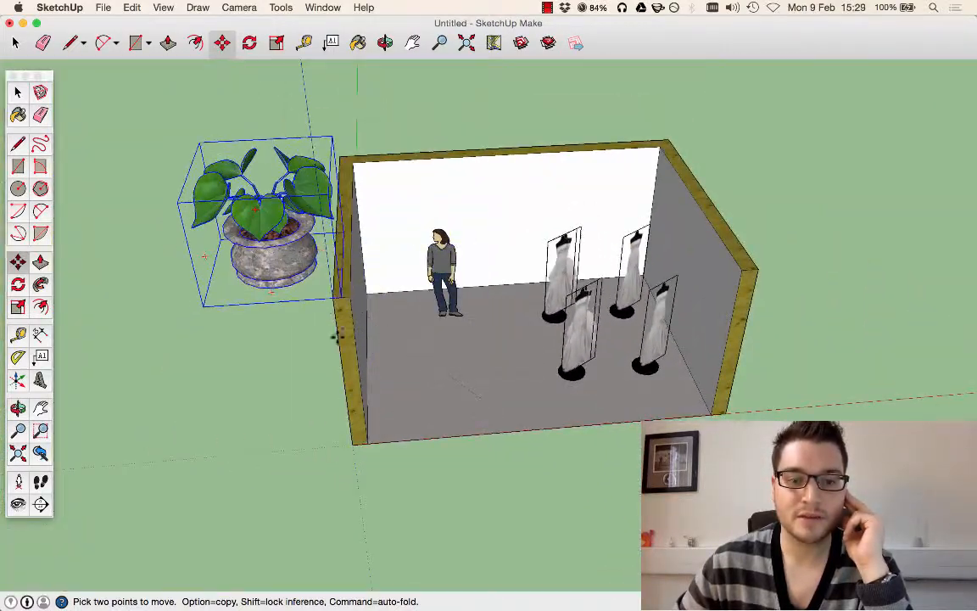
pyautogui.moveTo(337, 337); pyautogui.dragTo(347, 159, button='middle')
pyautogui.scroll(6, 347, 159)
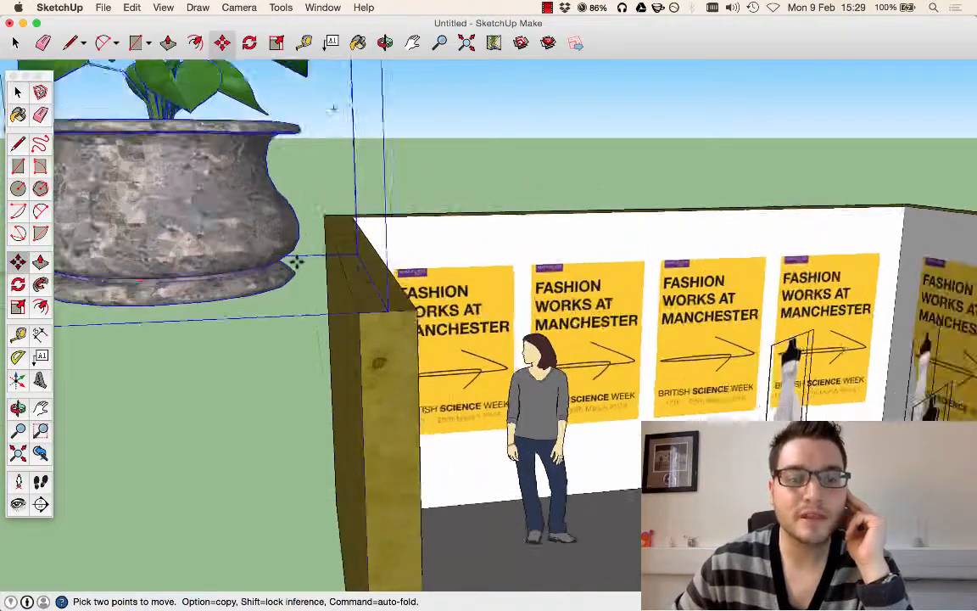
pyautogui.scroll(1, 296, 262)
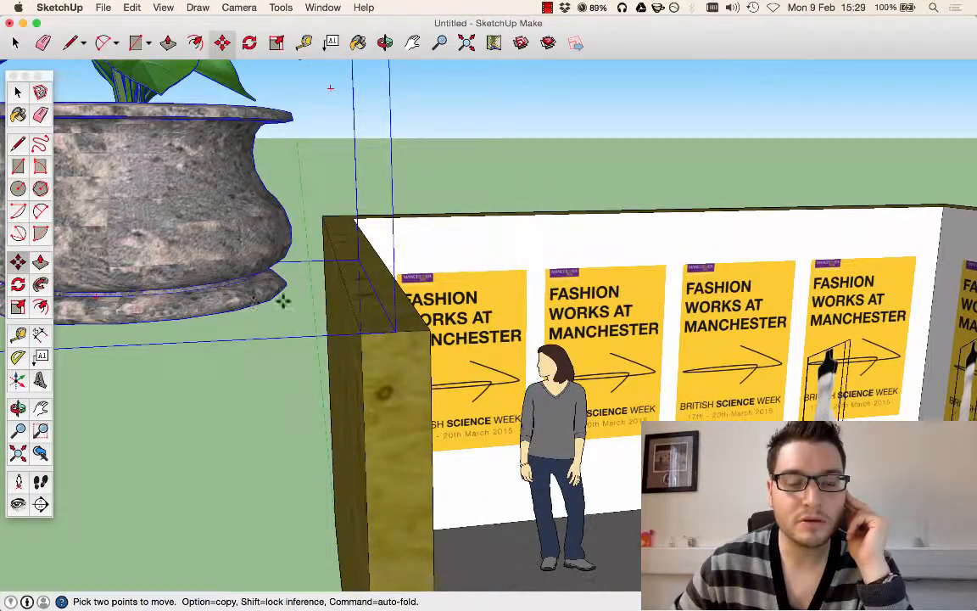
pyautogui.scroll(-8, 395, 337)
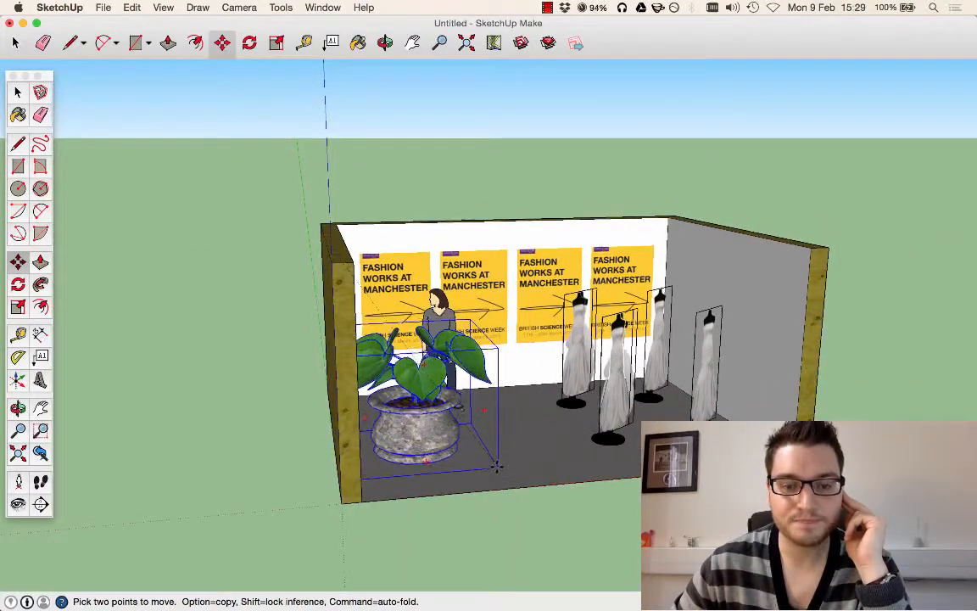
pyautogui.moveTo(590, 273); pyautogui.dragTo(482, 476, button='middle')
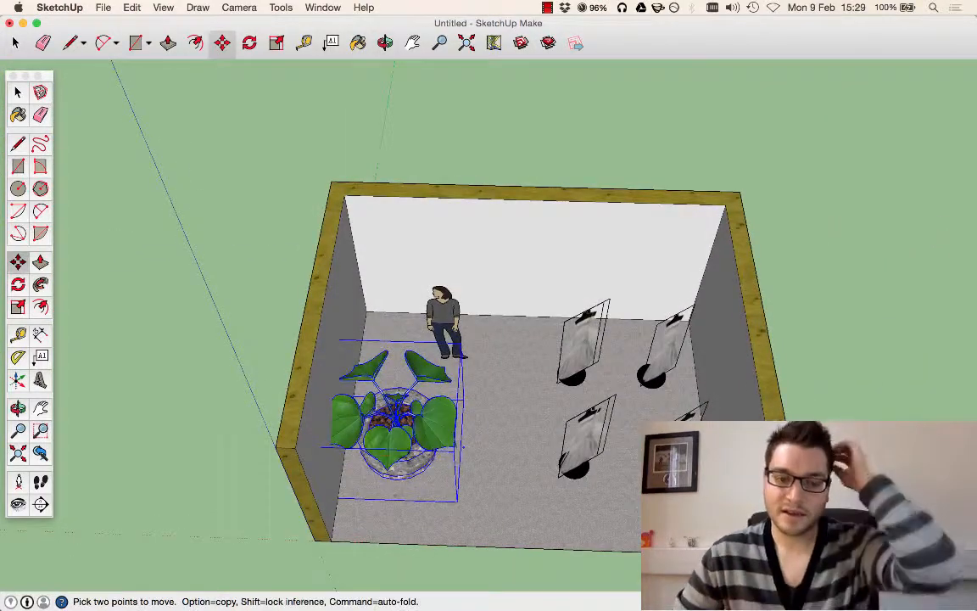
pyautogui.moveTo(513, 323); pyautogui.dragTo(521, 164, button='middle')
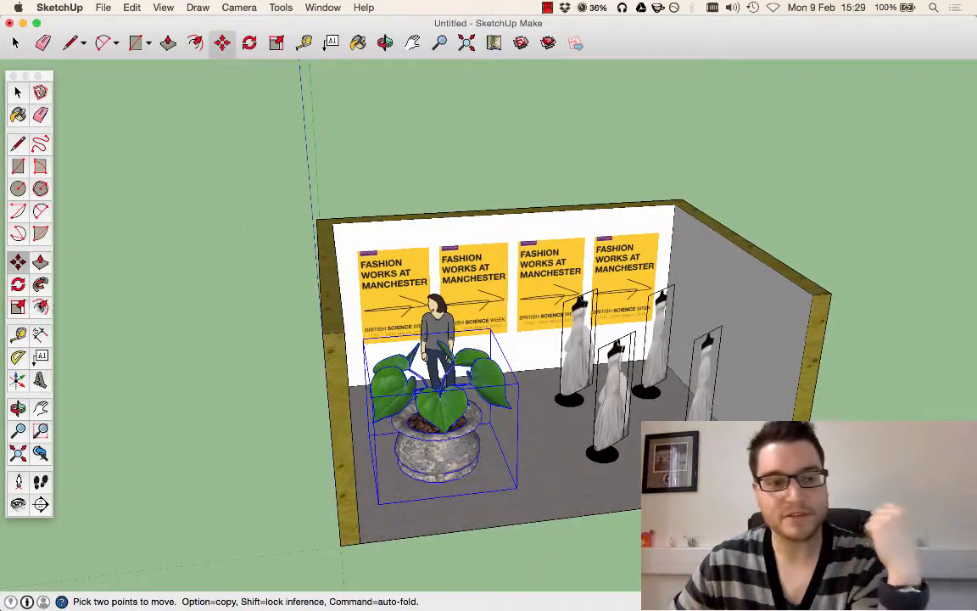
# Rotate the plant horizontally about a floor point near the front dress stand and move it back in front of the woman
pyautogui.click(18, 285)
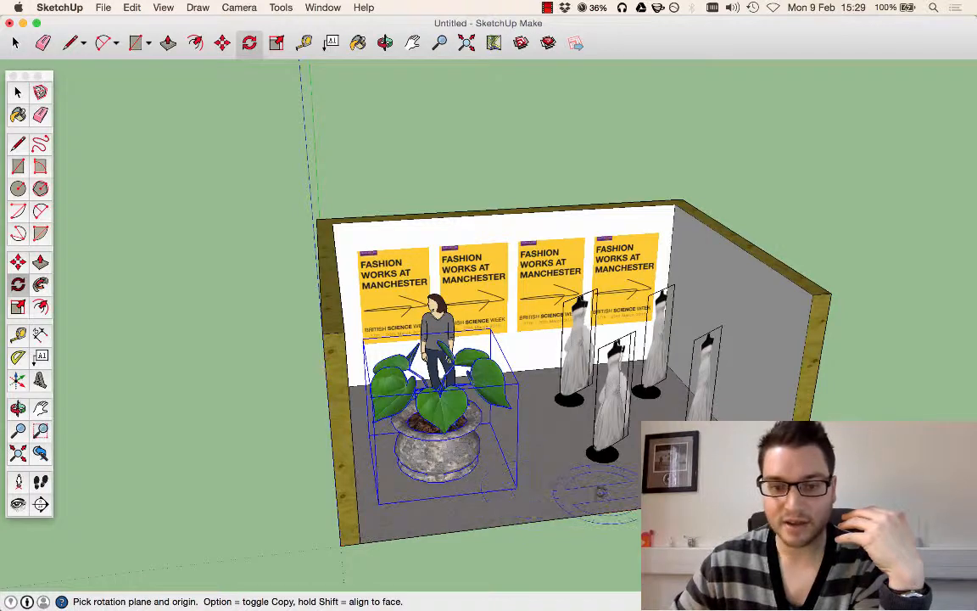
pyautogui.click(570, 485)
pyautogui.click(479, 498)
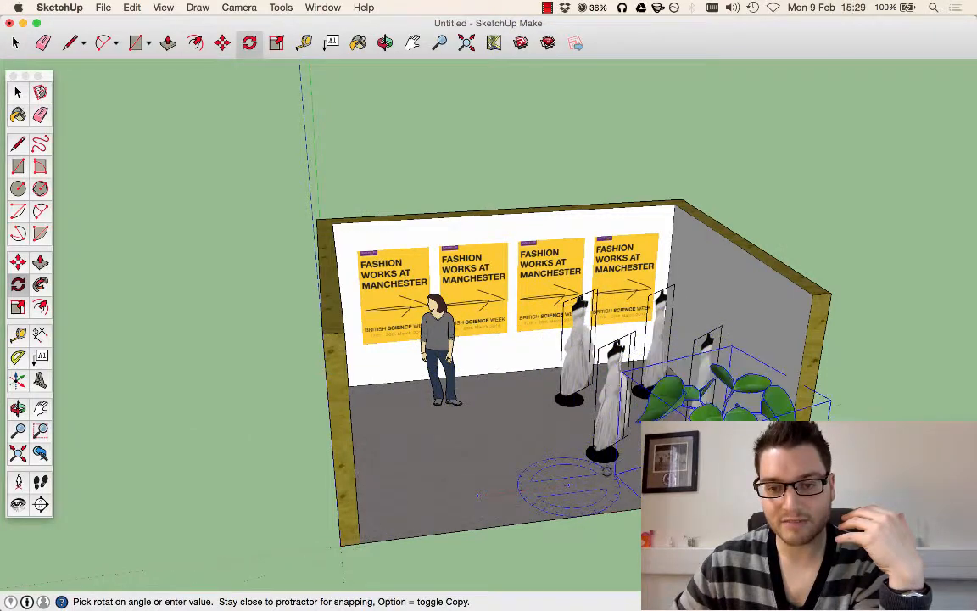
pyautogui.click(548, 426)
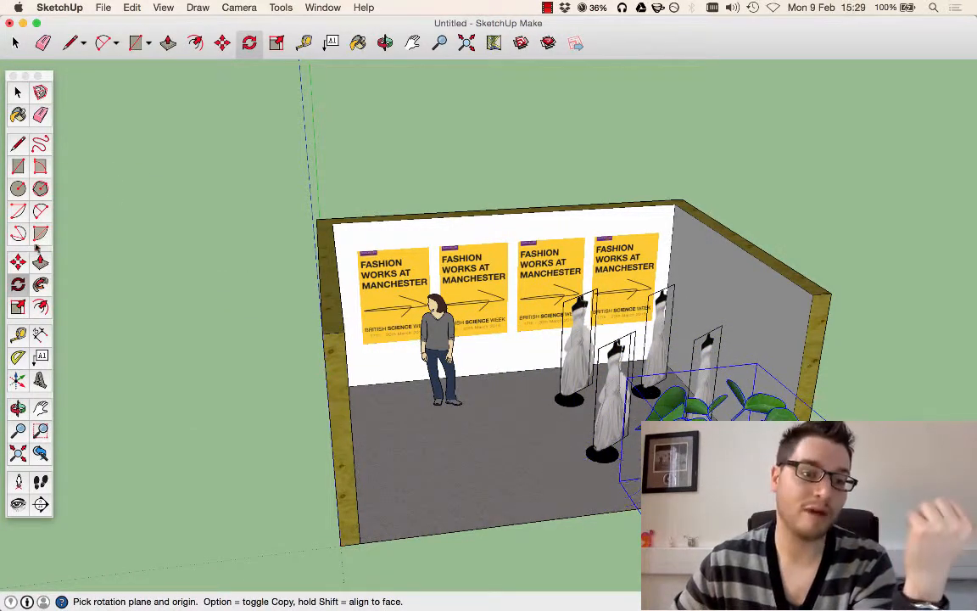
pyautogui.click(18, 263)
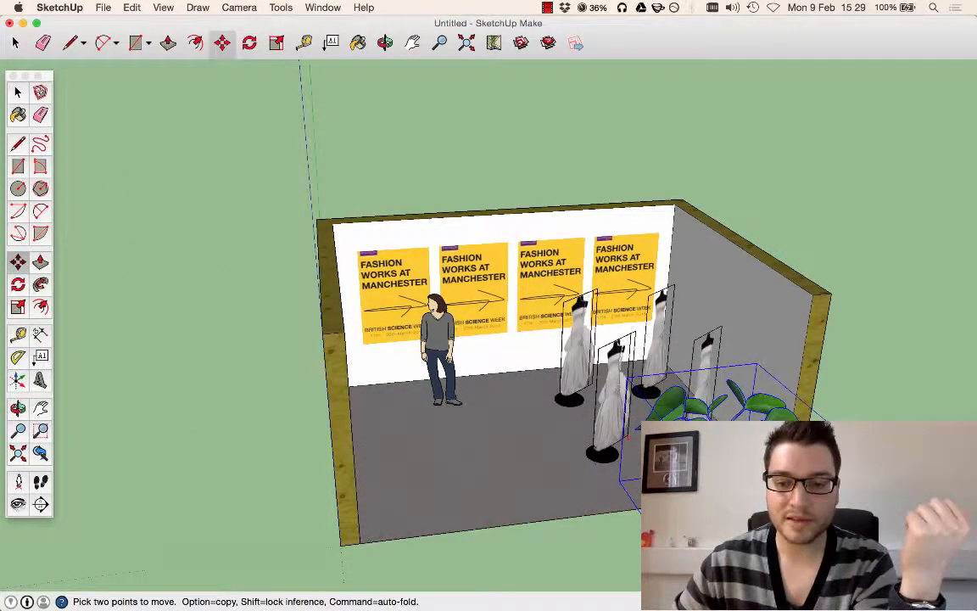
pyautogui.click(665, 499)
pyautogui.click(395, 472)
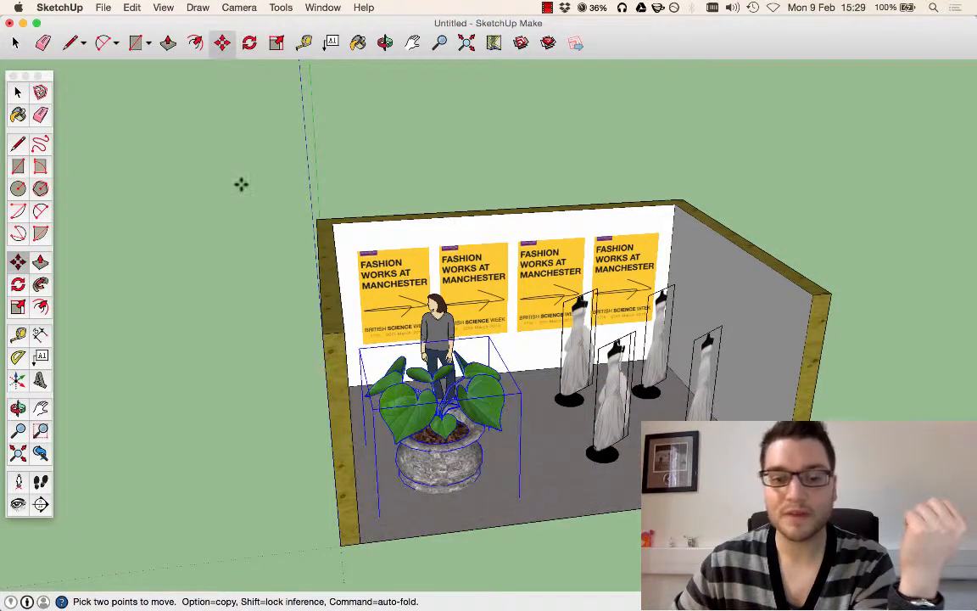
# Scale the plant down uniformly to about half its size and place it beside the left wall, next to the woman
pyautogui.click(276, 42)
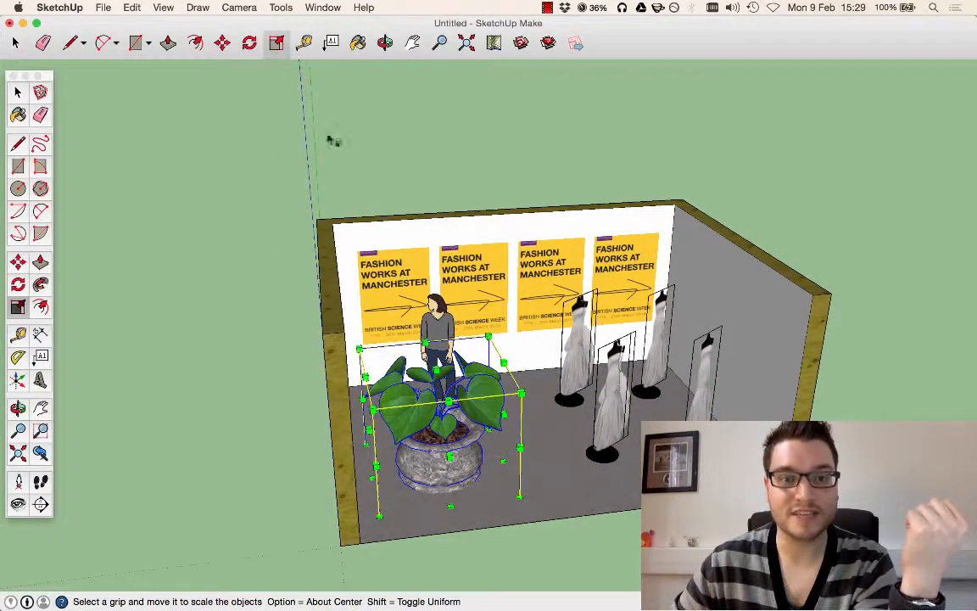
pyautogui.moveTo(367, 363); pyautogui.dragTo(436, 422)
pyautogui.click(19, 263)
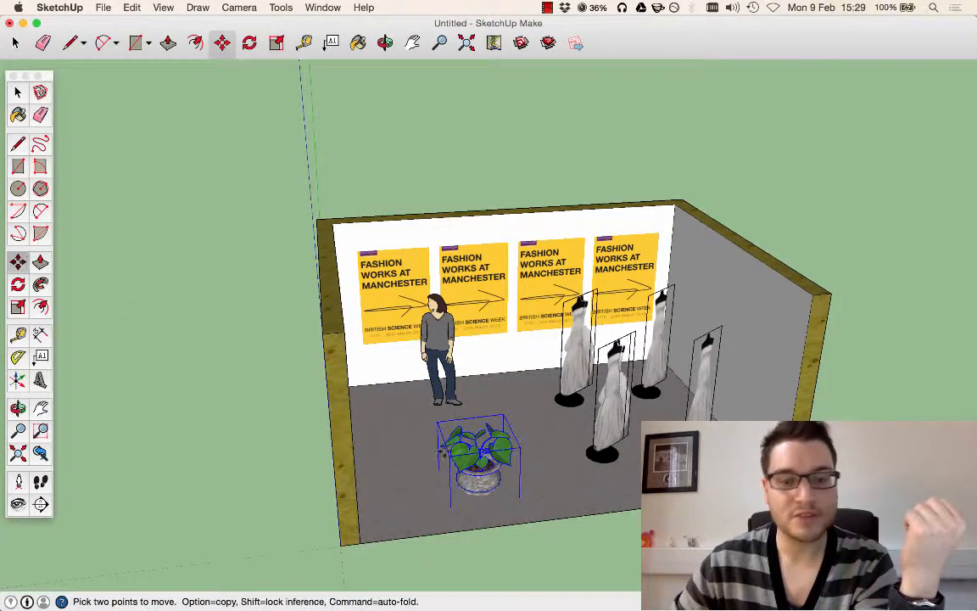
pyautogui.moveTo(450, 459)
pyautogui.mouseDown()
pyautogui.moveTo(403, 437)
pyautogui.moveTo(499, 465)
pyautogui.moveTo(500, 454)
pyautogui.moveTo(550, 438)
pyautogui.moveTo(547, 412)
pyautogui.moveTo(541, 455)
pyautogui.moveTo(201, 458)
pyautogui.moveTo(219, 480)
pyautogui.moveTo(441, 480)
pyautogui.moveTo(453, 477)
pyautogui.moveTo(464, 450)
pyautogui.mouseUp()
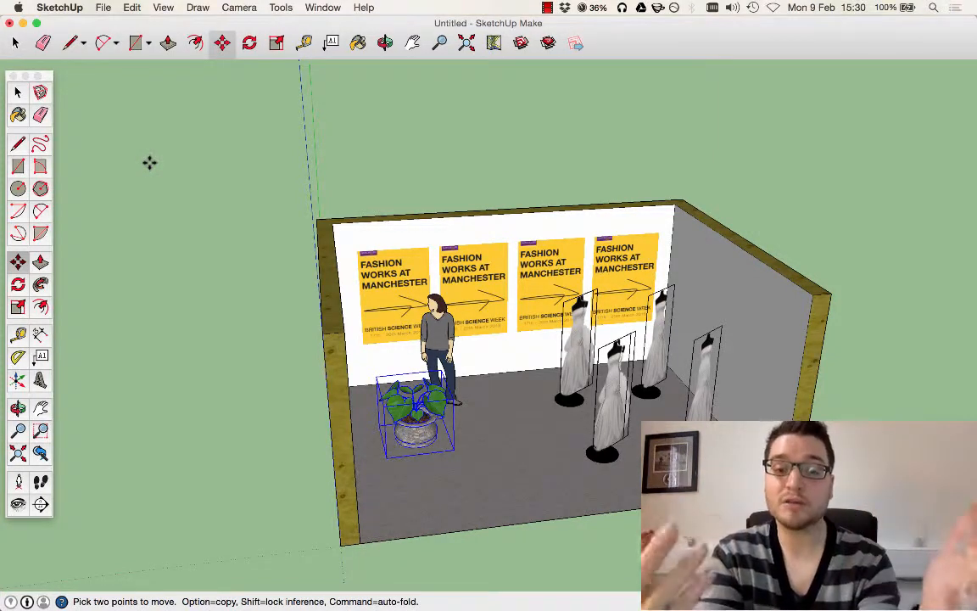
# Delete the slim white dress from the front dress stand nearest the plant
pyautogui.click(19, 93)
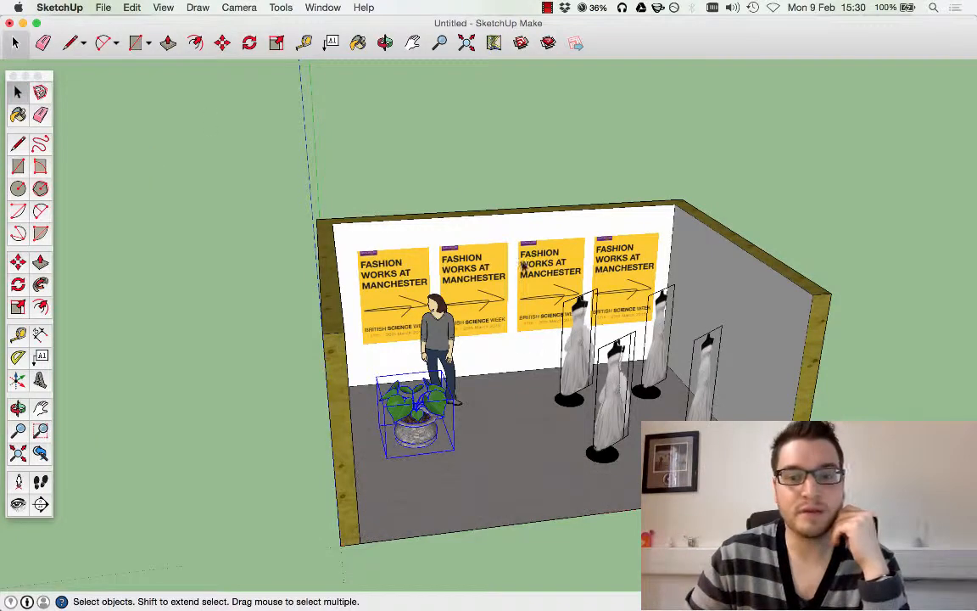
pyautogui.click(605, 408)
pyautogui.moveTo(806, 229); pyautogui.dragTo(781, 249, button='middle')
pyautogui.scroll(6, 543, 426)
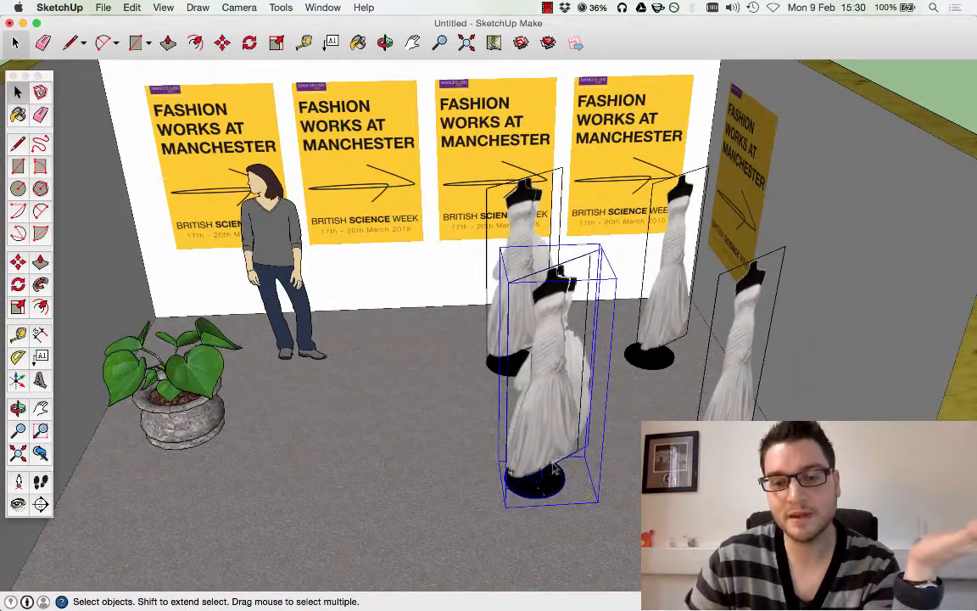
pyautogui.click(736, 369)
pyautogui.rightClick(731, 378)
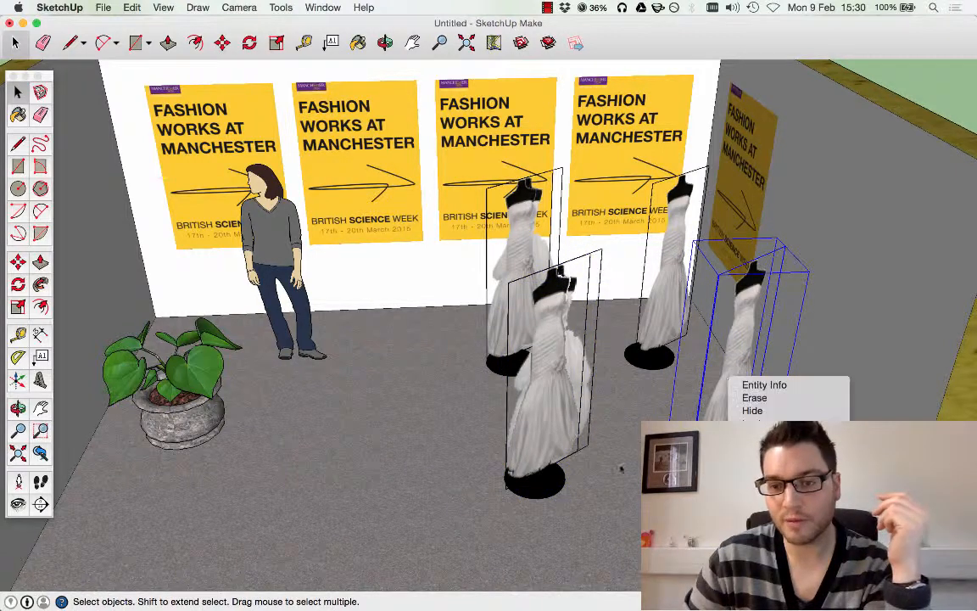
pyautogui.click(918, 108)
pyautogui.click(576, 401)
pyautogui.press('Delete')
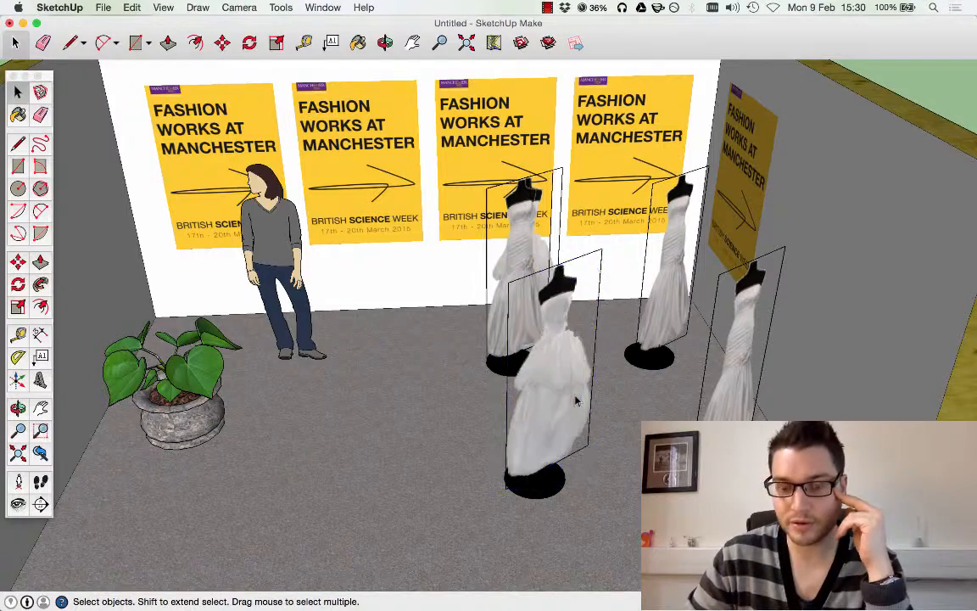
# Explode the remaining tiered dress object on the same front stand and delete the dress, keeping the black base
pyautogui.click(562, 407)
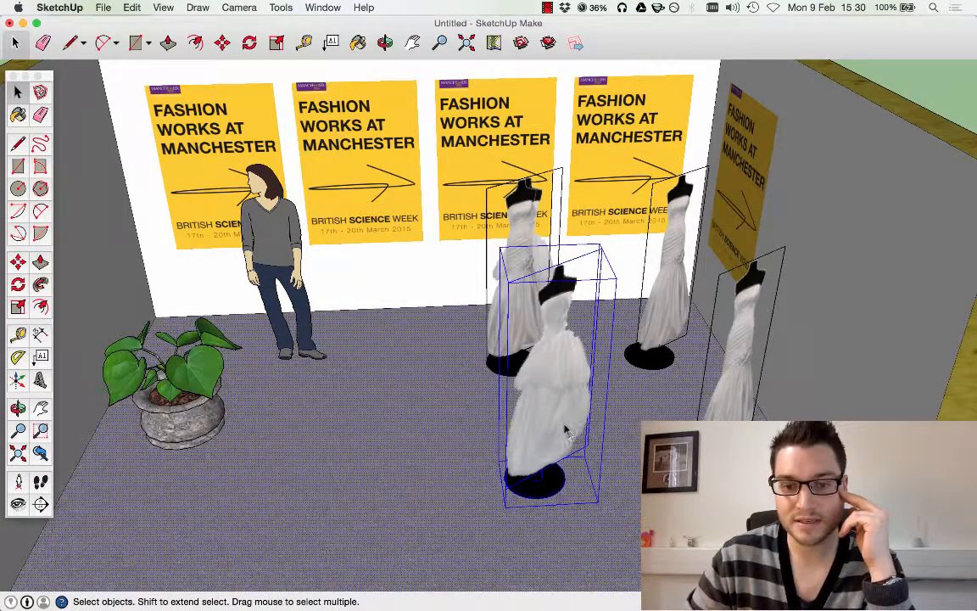
pyautogui.moveTo(532, 354); pyautogui.dragTo(488, 344, button='middle')
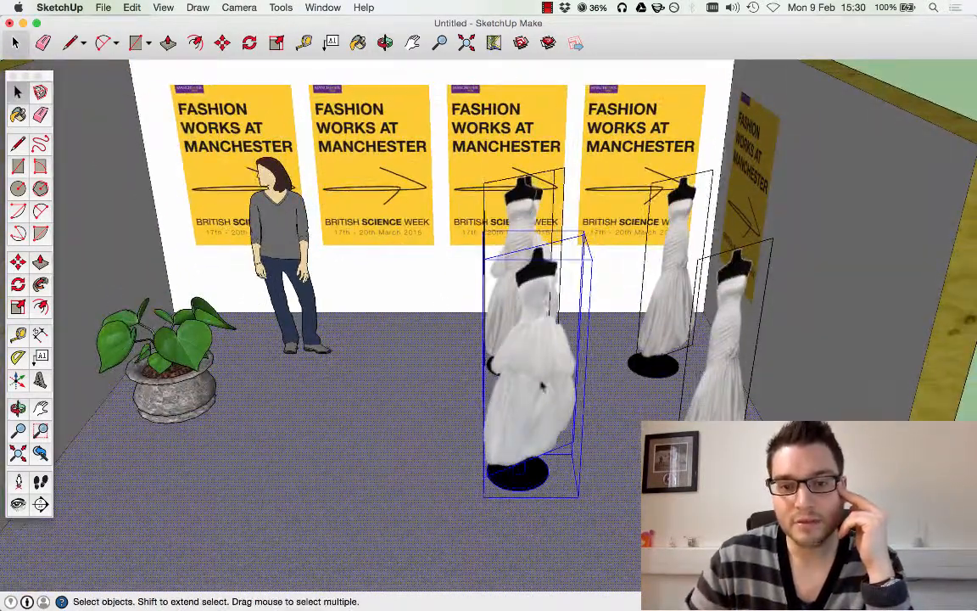
pyautogui.scroll(3, 524, 337)
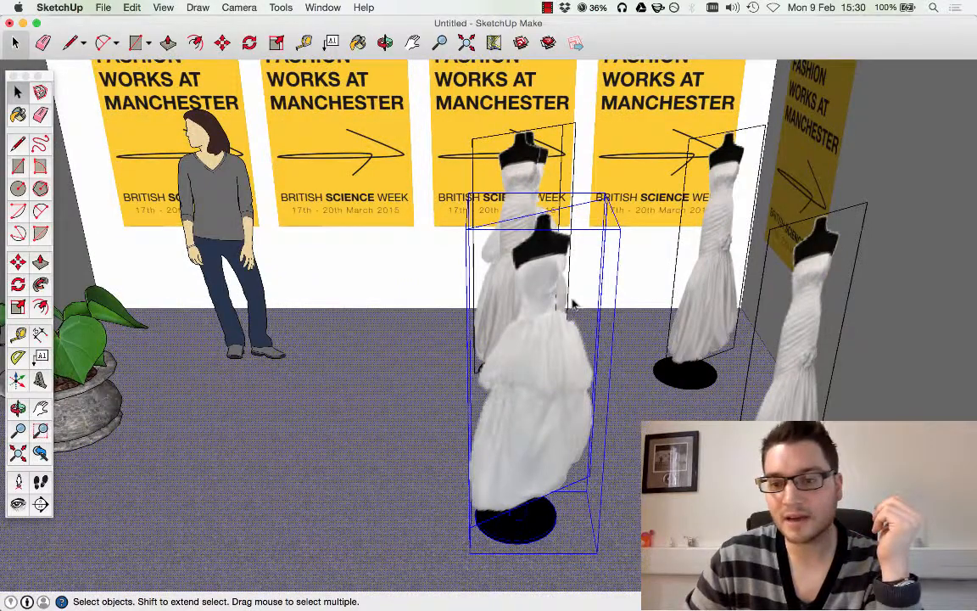
pyautogui.rightClick(534, 329)
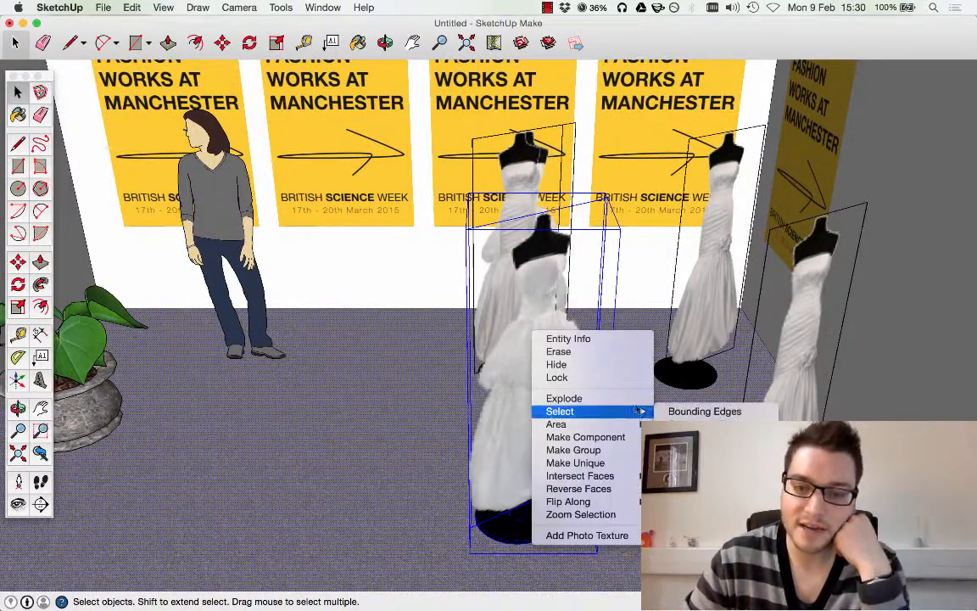
pyautogui.click(562, 397)
pyautogui.click(531, 401)
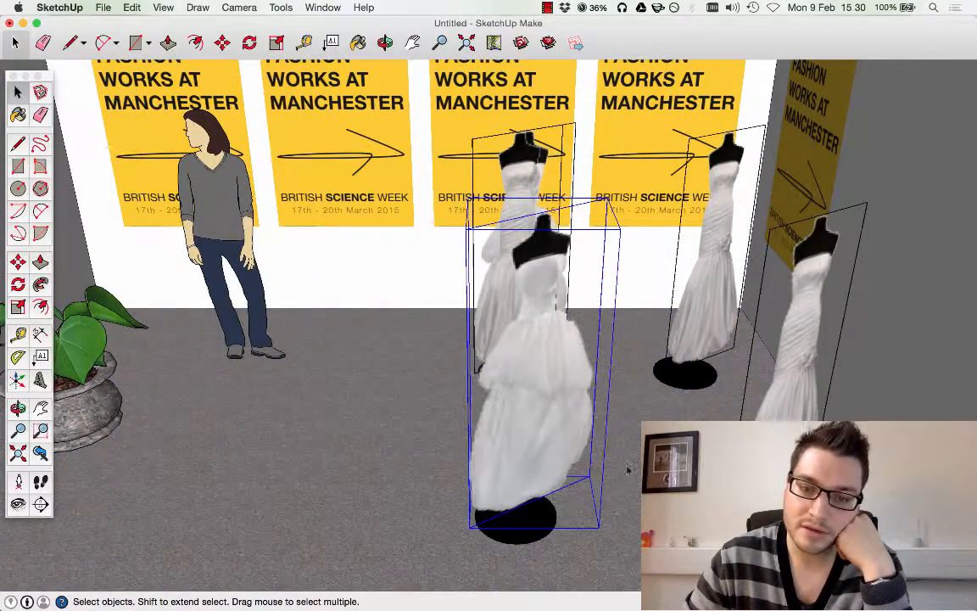
pyautogui.click(529, 532)
pyautogui.click(537, 420)
pyautogui.press('Delete')
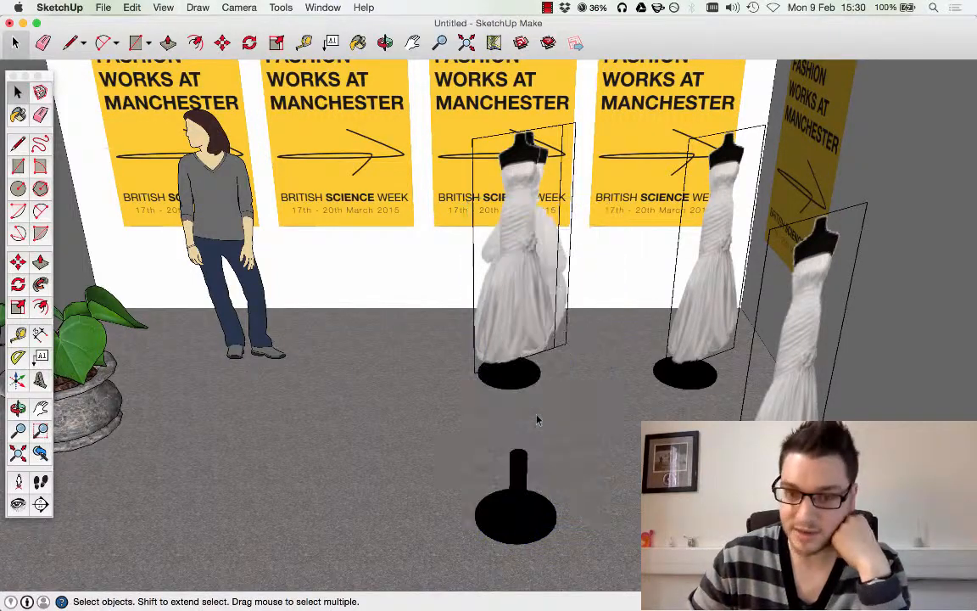
# Inspect the bare black stand base and the neighbouring dress stands from several angles and distances
pyautogui.moveTo(536, 425); pyautogui.dragTo(414, 379, button='middle')
pyautogui.scroll(-5, 522, 397)
pyautogui.scroll(-3, 479, 291)
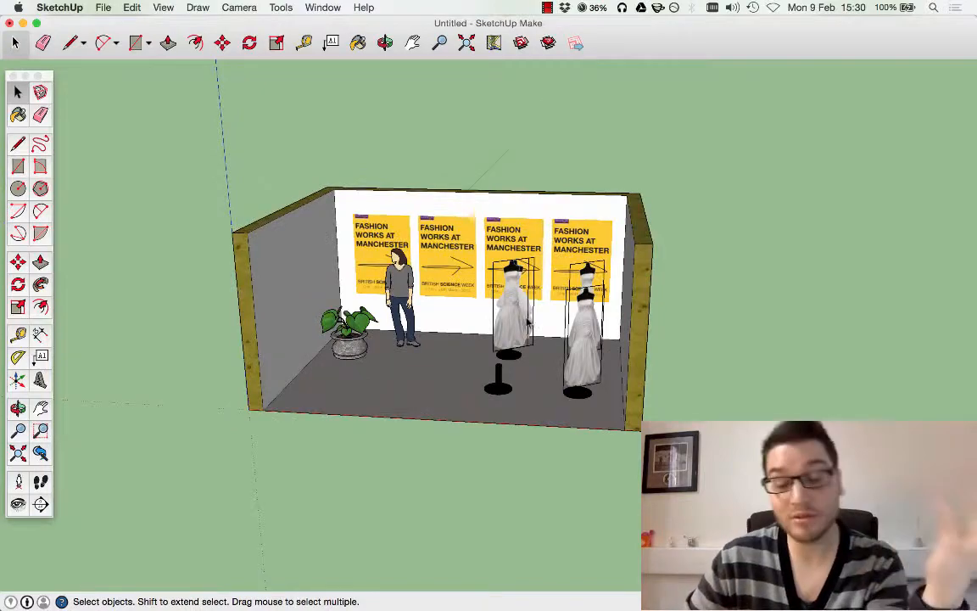
pyautogui.moveTo(476, 291); pyautogui.dragTo(463, 339, button='middle')
pyautogui.scroll(10, 482, 331)
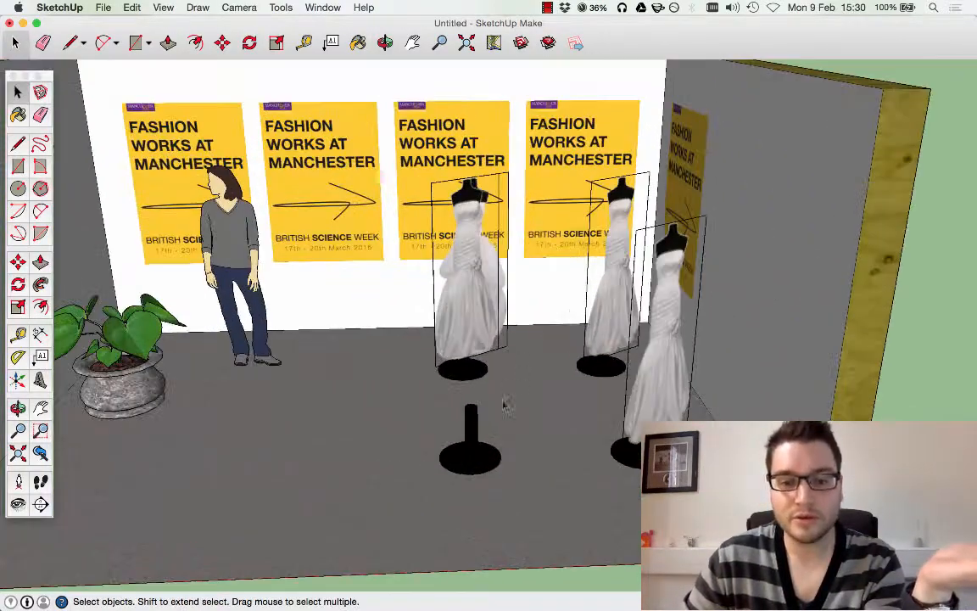
pyautogui.scroll(-5, 481, 330)
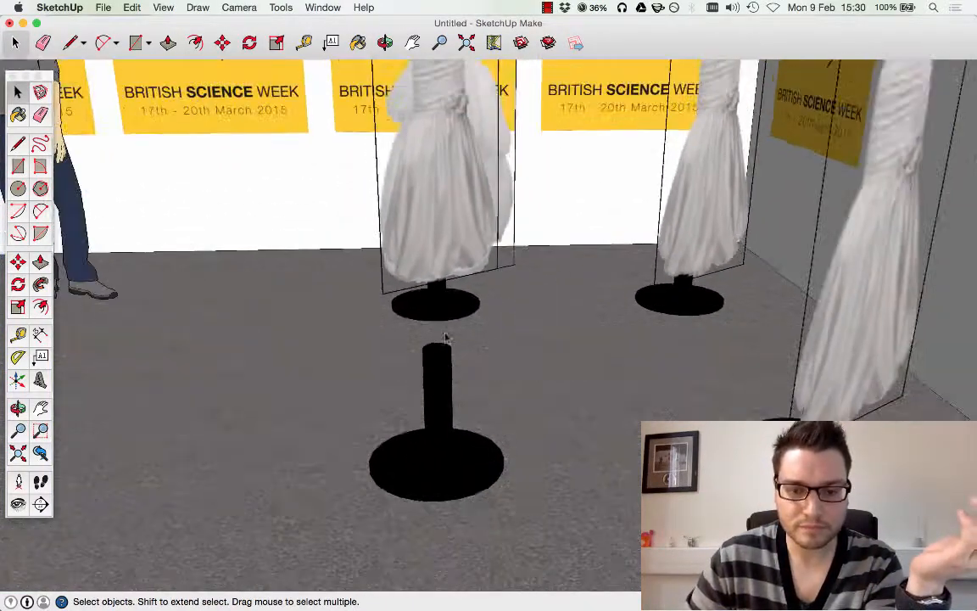
pyautogui.moveTo(447, 343); pyautogui.dragTo(370, 303, button='middle')
pyautogui.scroll(8, 421, 454)
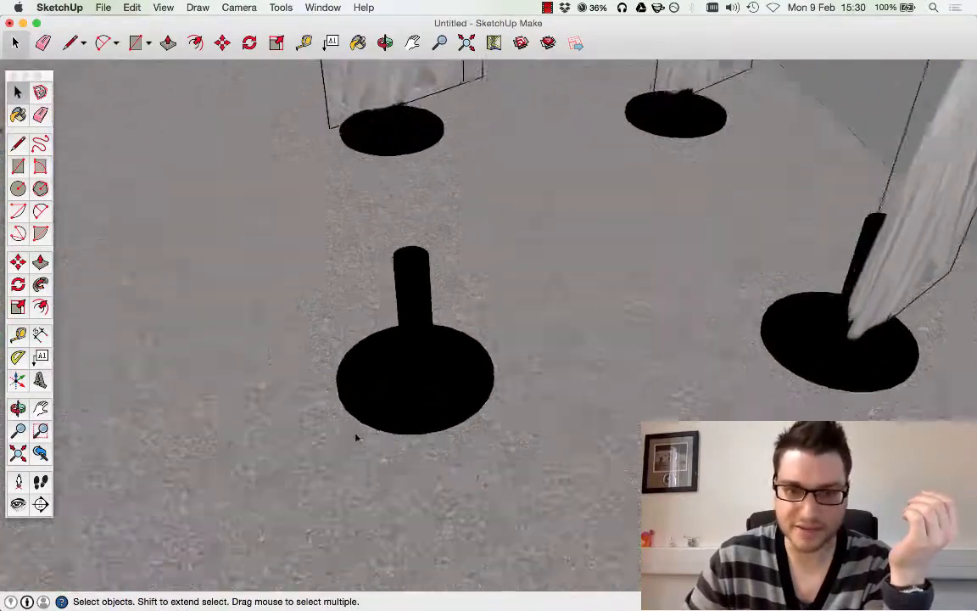
pyautogui.click(424, 339)
pyautogui.rightClick(436, 267)
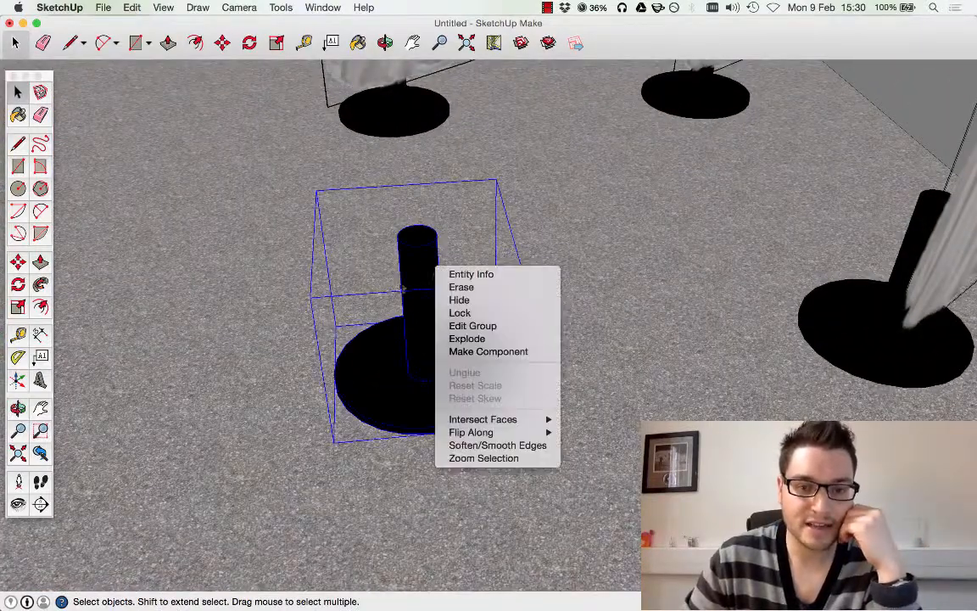
pyautogui.click(469, 338)
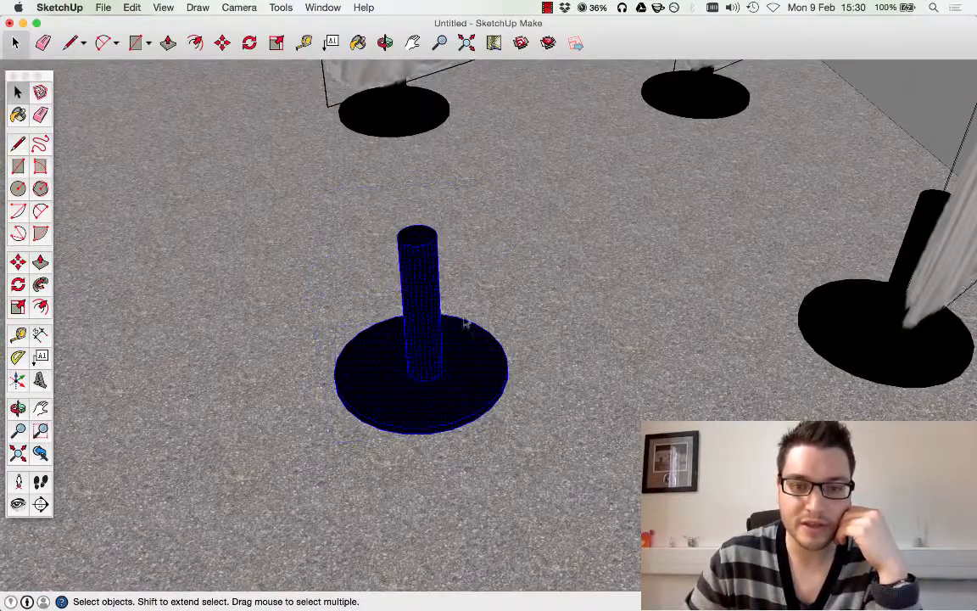
pyautogui.click(409, 238)
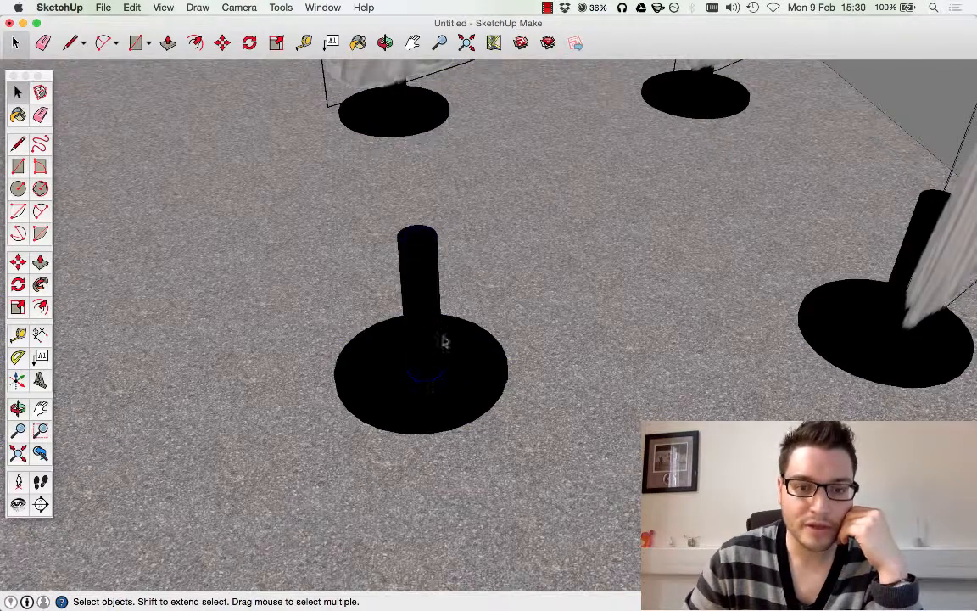
pyautogui.click(39, 262)
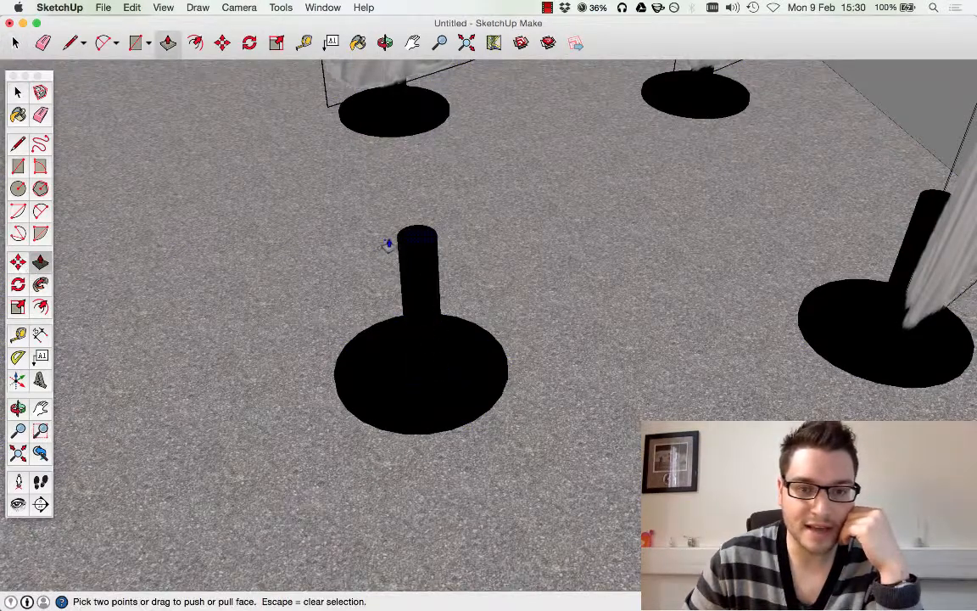
pyautogui.click(406, 236)
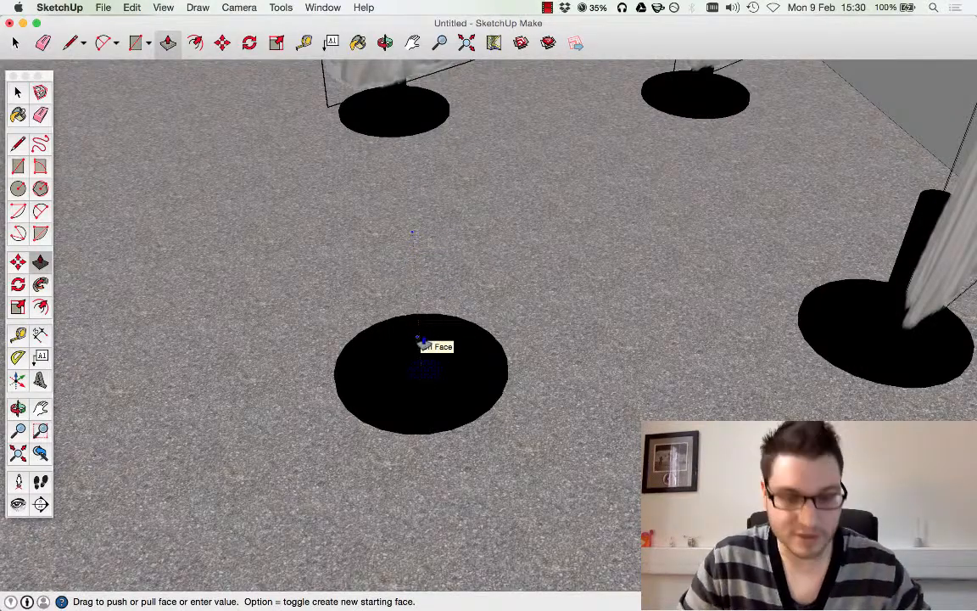
pyautogui.press('Escape')
pyautogui.scroll(-3, 617, 429)
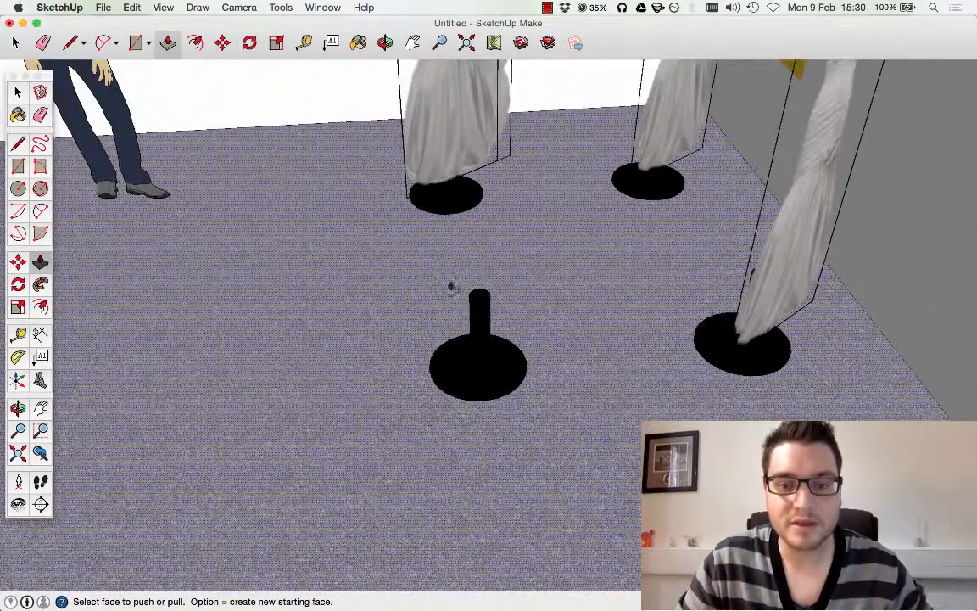
pyautogui.click(450, 286)
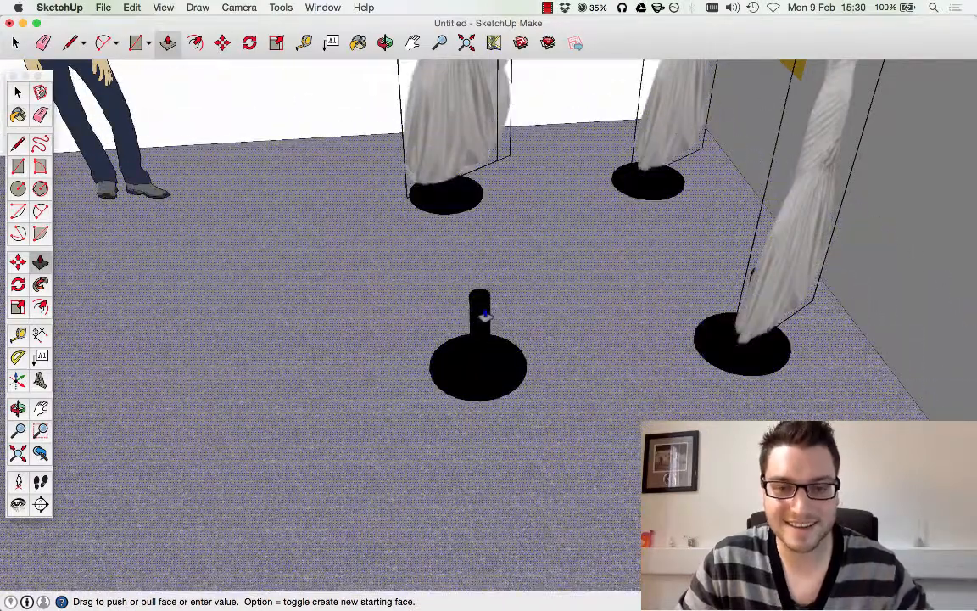
pyautogui.press('Escape')
# Explode the bare black stand base group in front of the dress stands and clear the selection
pyautogui.click(14, 42)
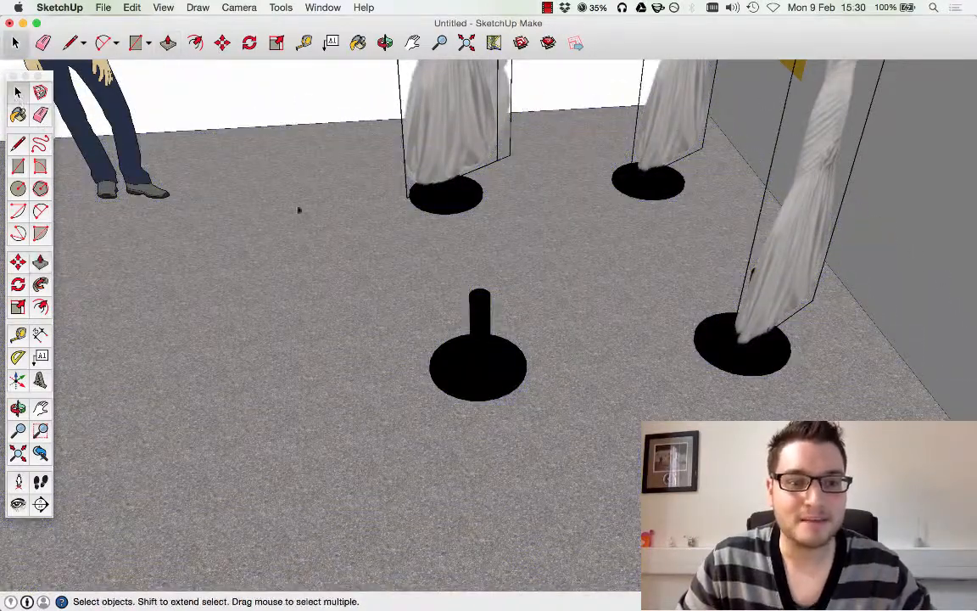
pyautogui.click(509, 373)
pyautogui.rightClick(498, 328)
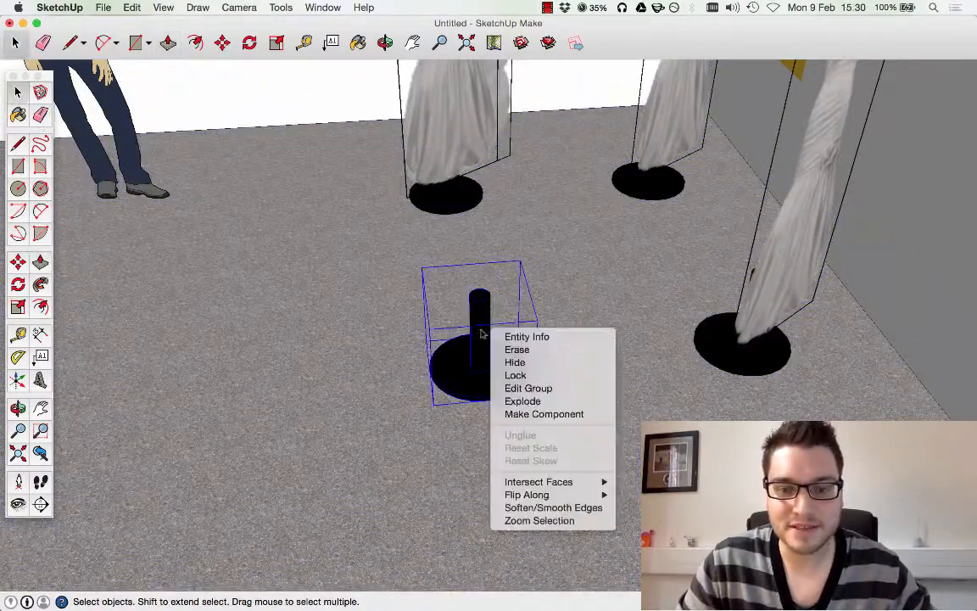
pyautogui.click(536, 400)
pyautogui.click(154, 266)
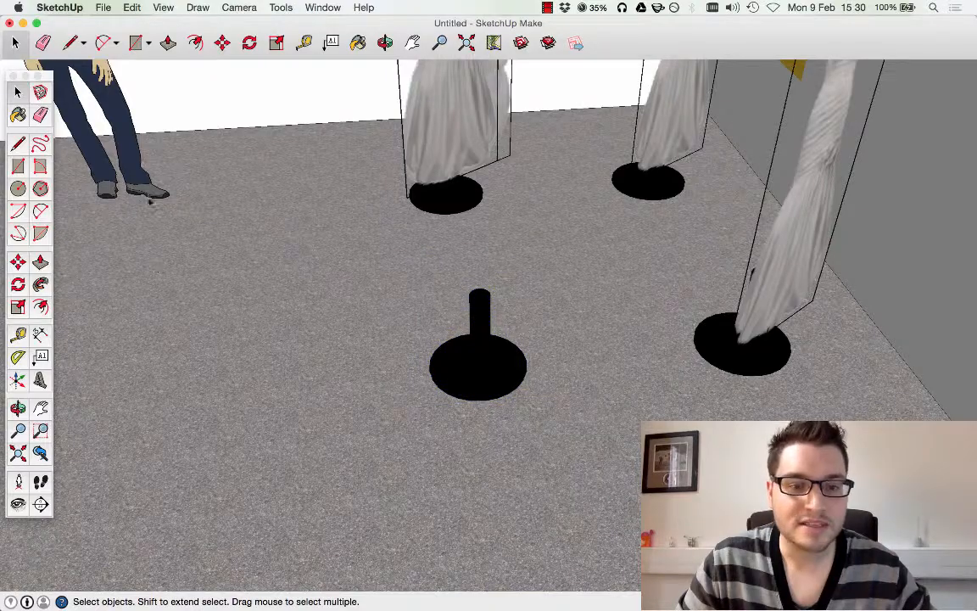
# Push/Pull the top face of the short black post upward into a tall pole about as high as the dress stands
pyautogui.click(39, 262)
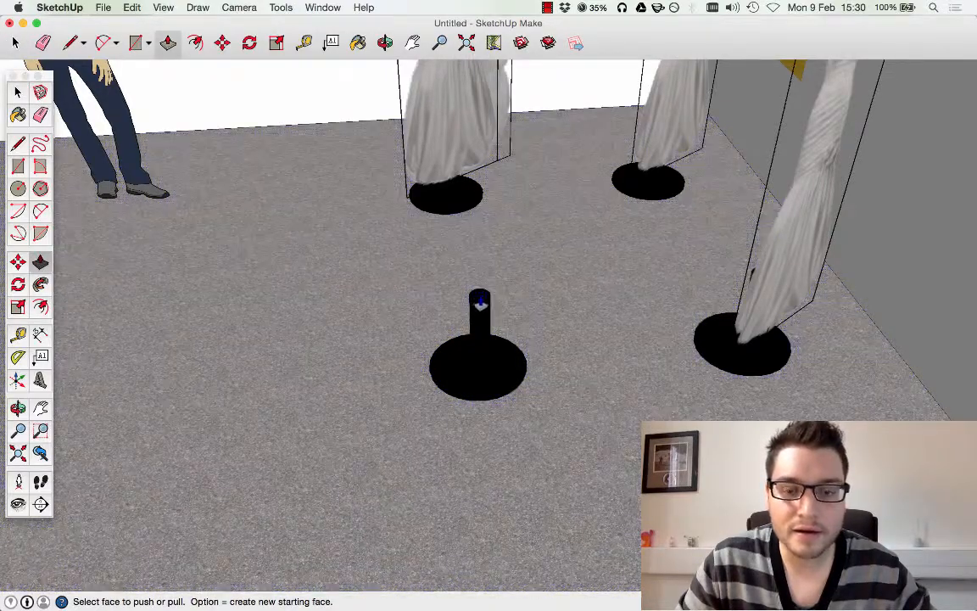
pyautogui.scroll(10, 480, 303)
pyautogui.click(436, 383)
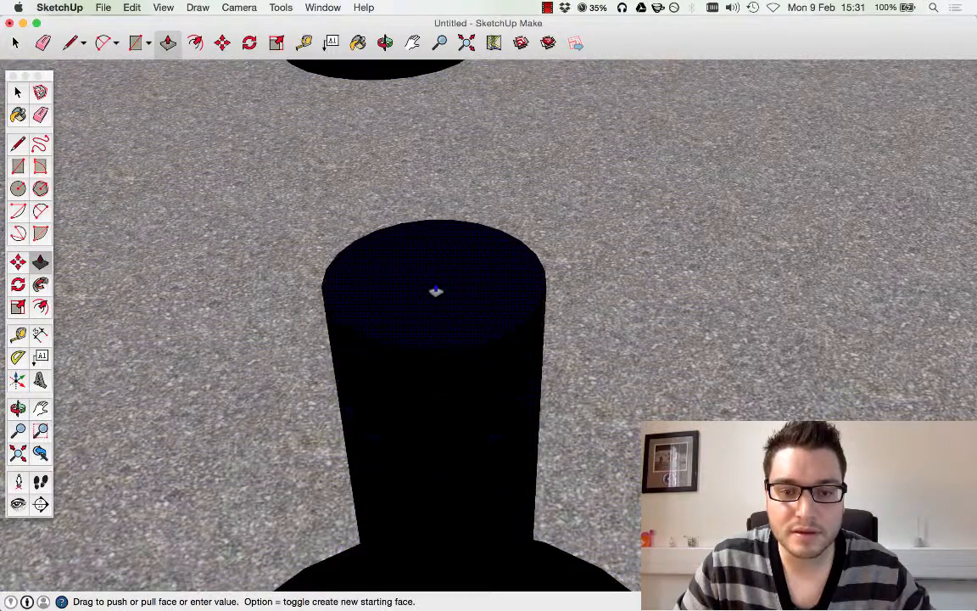
pyautogui.scroll(-10, 436, 293)
pyautogui.scroll(-5, 468, 251)
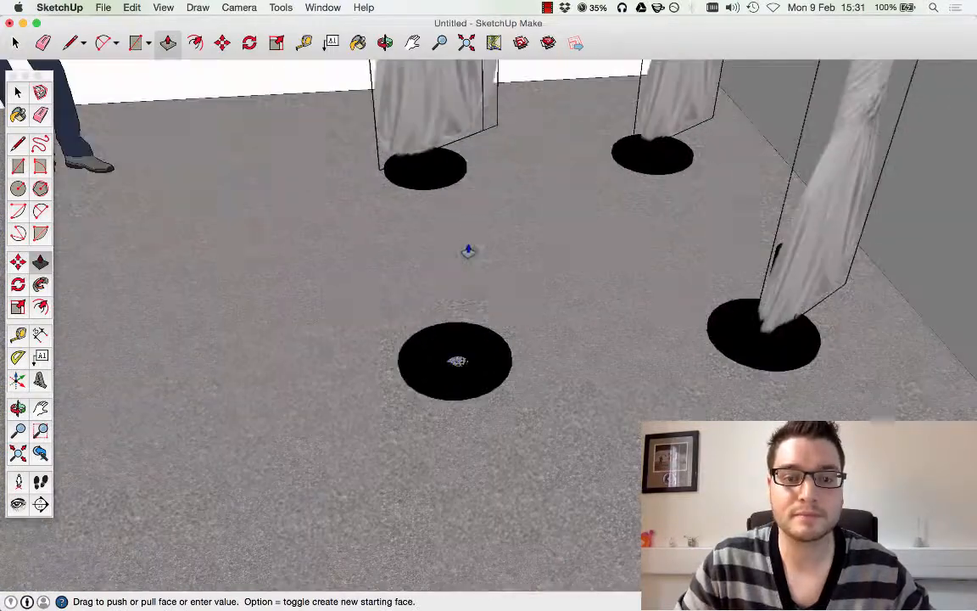
pyautogui.scroll(-8, 397, 184)
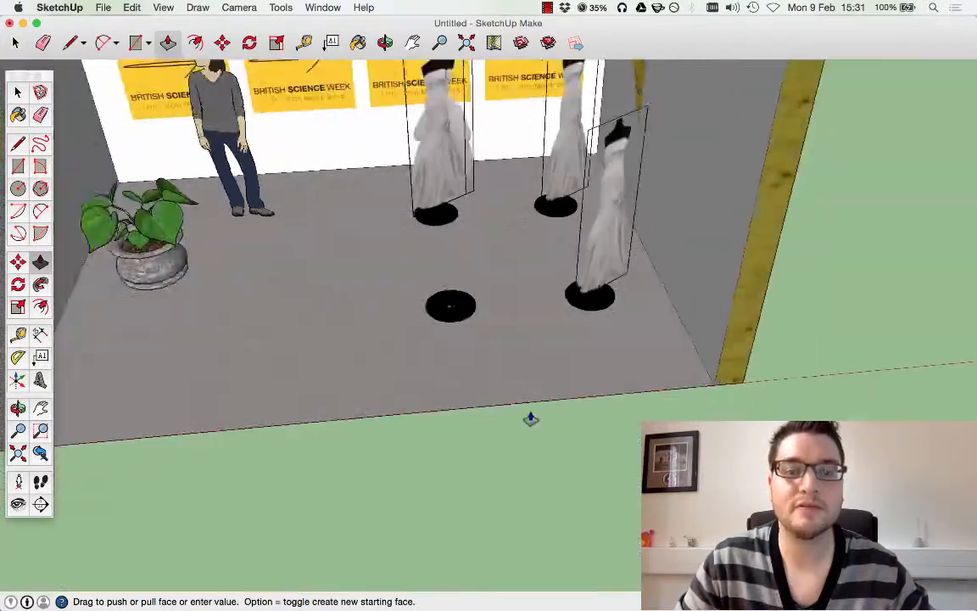
pyautogui.scroll(-8, 530, 418)
pyautogui.moveTo(478, 289); pyautogui.dragTo(476, 290, button='middle')
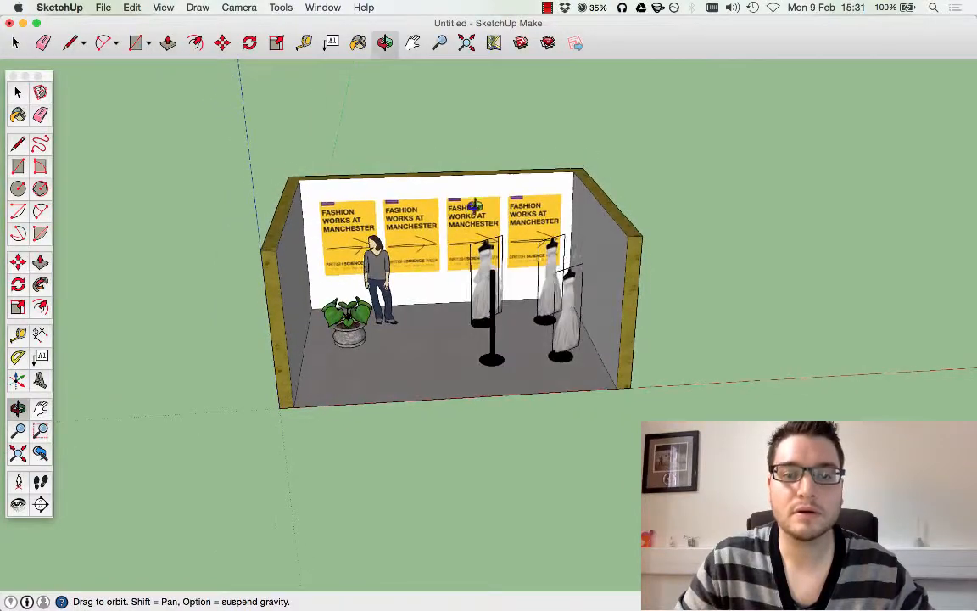
pyautogui.scroll(5, 476, 291)
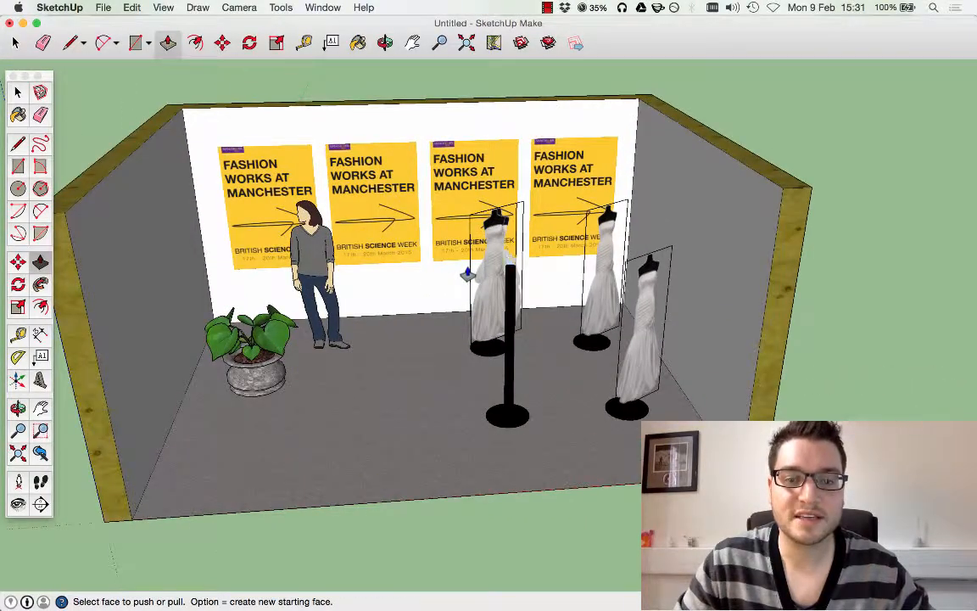
pyautogui.moveTo(550, 355); pyautogui.dragTo(658, 279, button='middle')
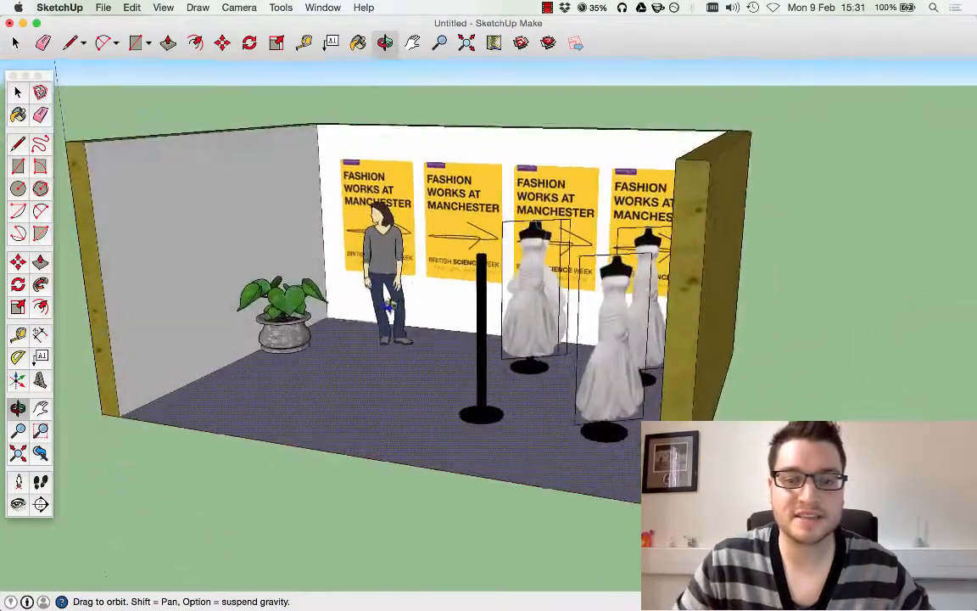
pyautogui.press('space')
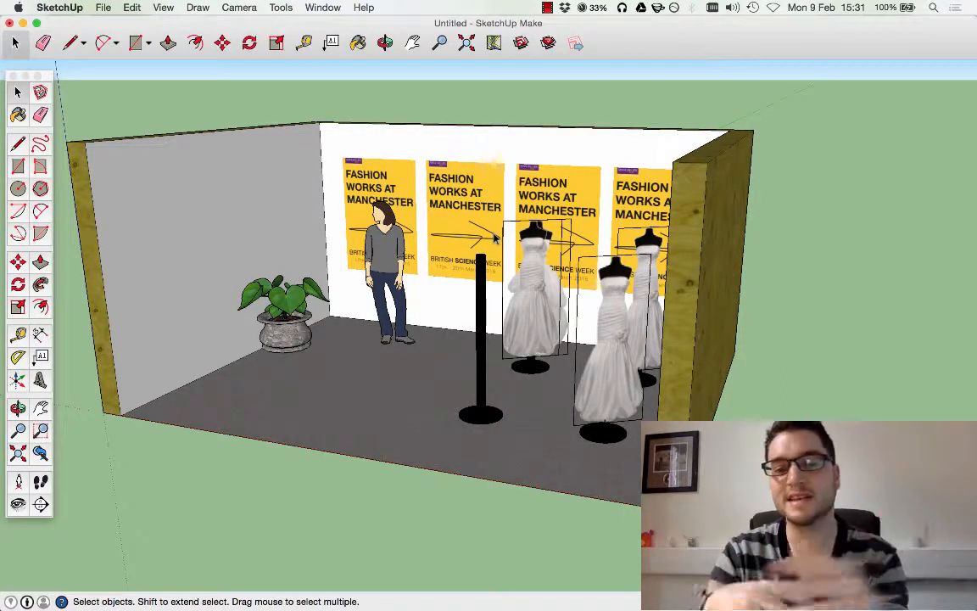
# Select the whole black pole stand together with the potted plant and combine them into one component
pyautogui.click(273, 337)
pyautogui.click(485, 419)
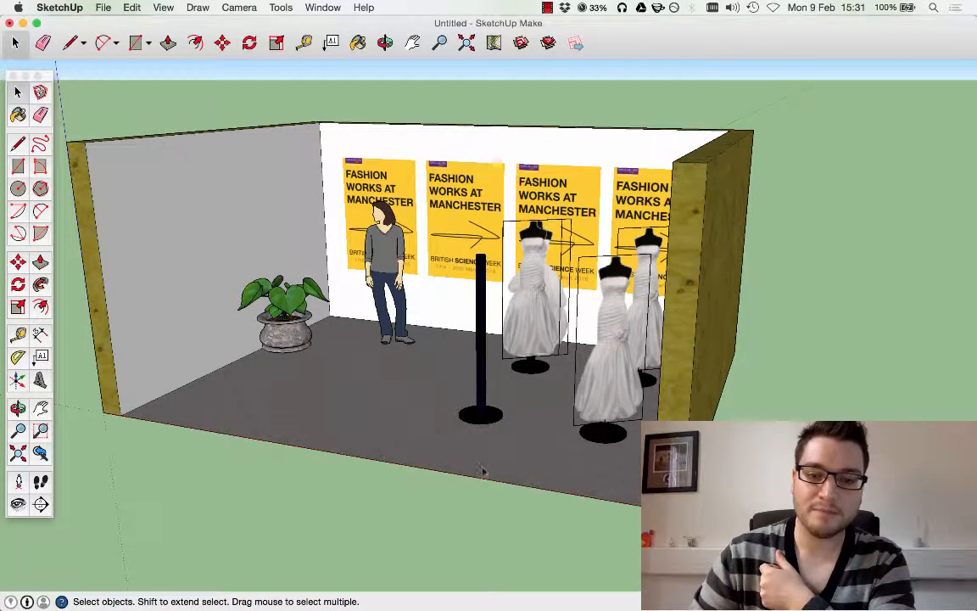
pyautogui.moveTo(482, 472); pyautogui.dragTo(526, 307, button='middle')
pyautogui.click(658, 342)
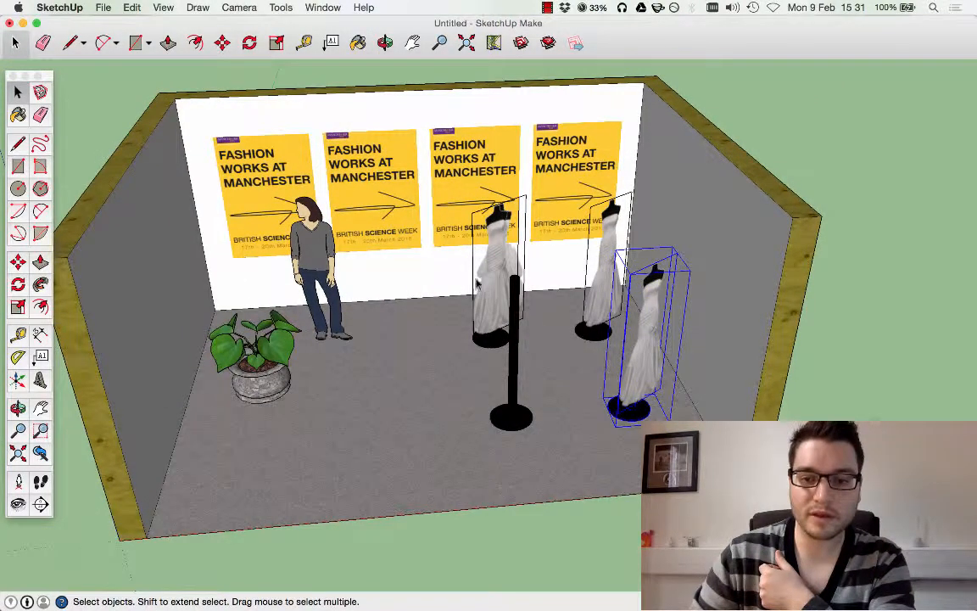
pyautogui.click(514, 371)
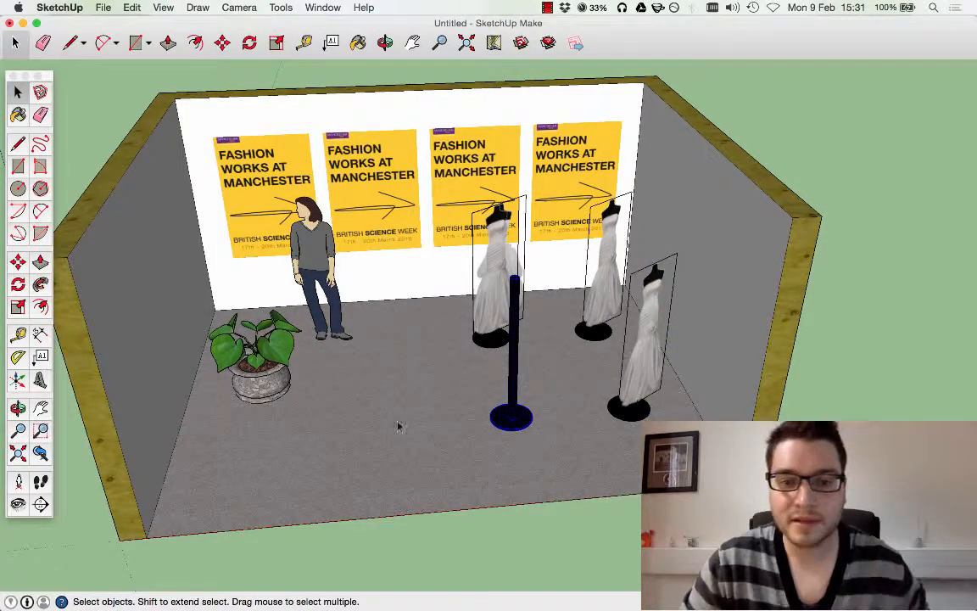
pyautogui.click(255, 352)
pyautogui.rightClick(263, 344)
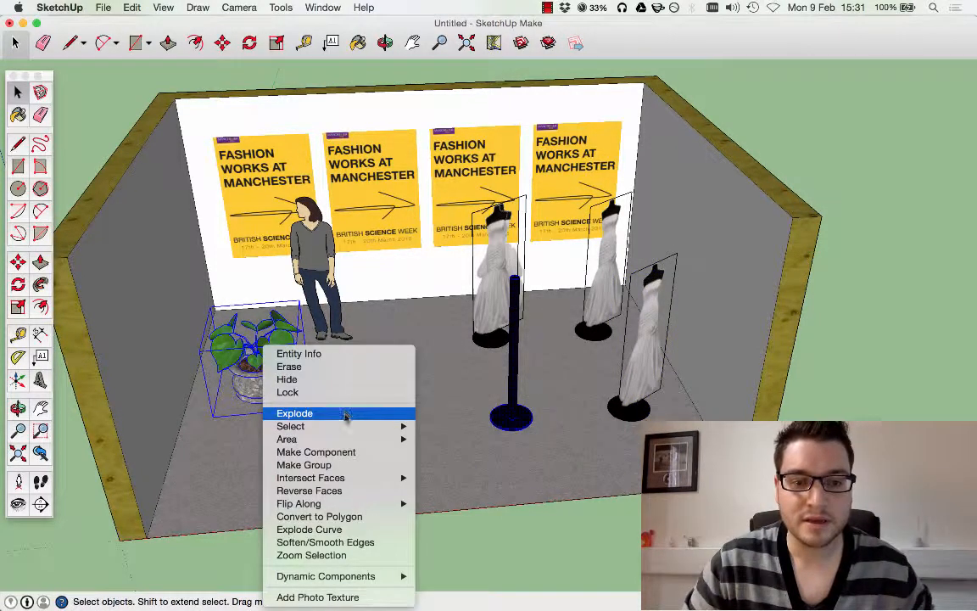
pyautogui.click(316, 453)
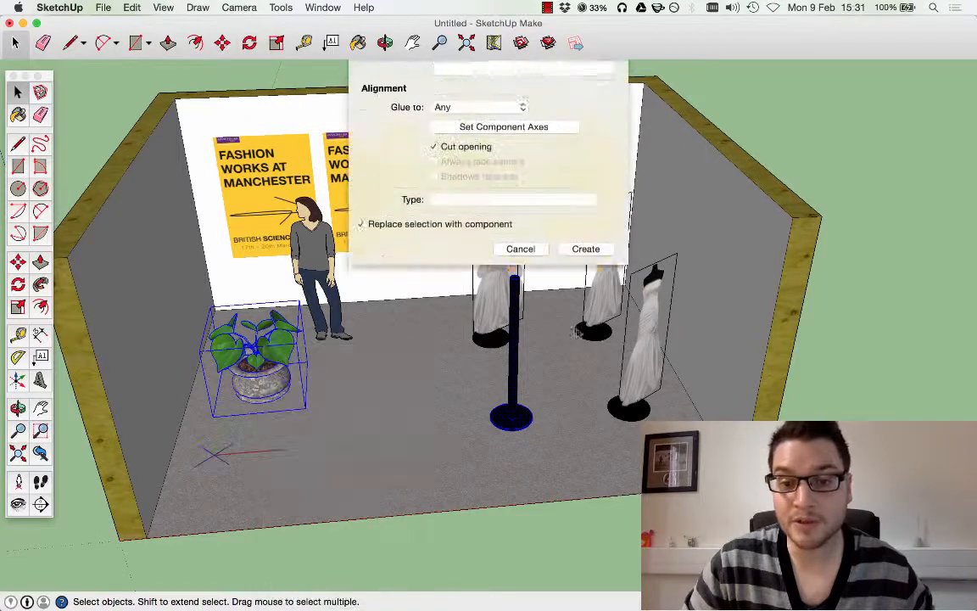
pyautogui.click(588, 312)
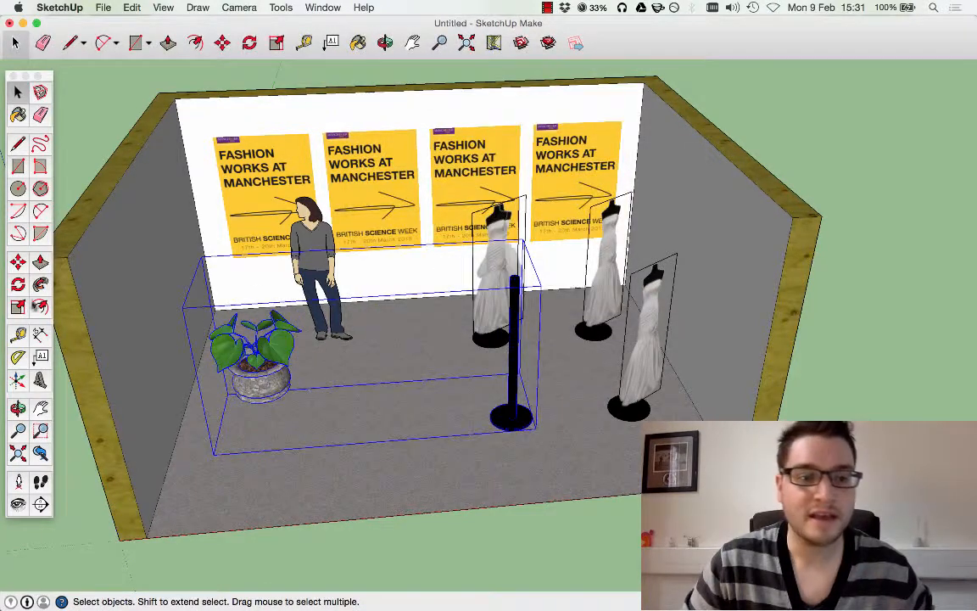
# Move the combined plant and pole component toward the booth's open front beside the right wall, and deselect it
pyautogui.click(27, 261)
pyautogui.moveTo(242, 382); pyautogui.dragTo(310, 421)
pyautogui.scroll(-3, 590, 451)
pyautogui.moveTo(442, 442); pyautogui.dragTo(581, 447)
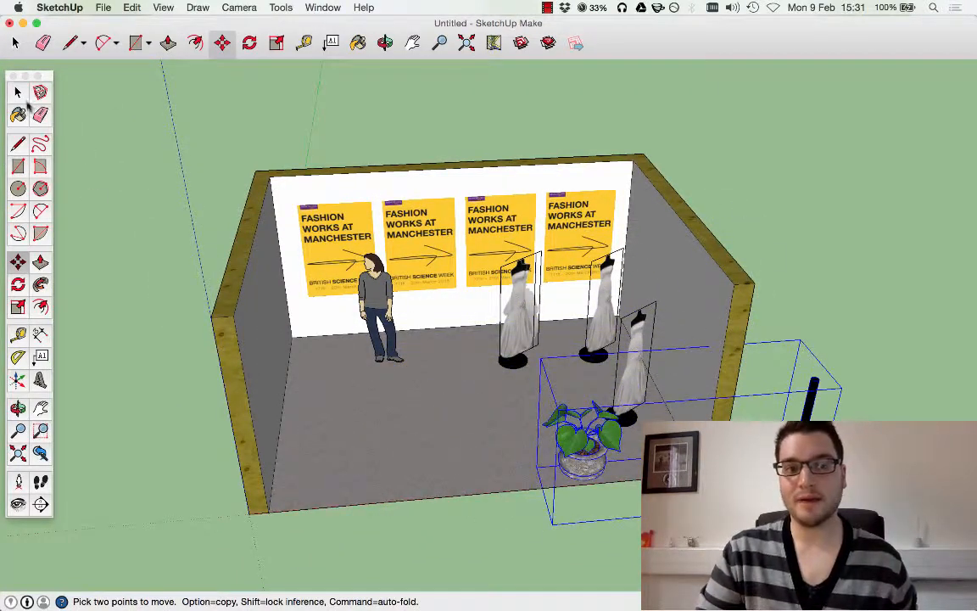
pyautogui.click(19, 93)
pyautogui.click(167, 138)
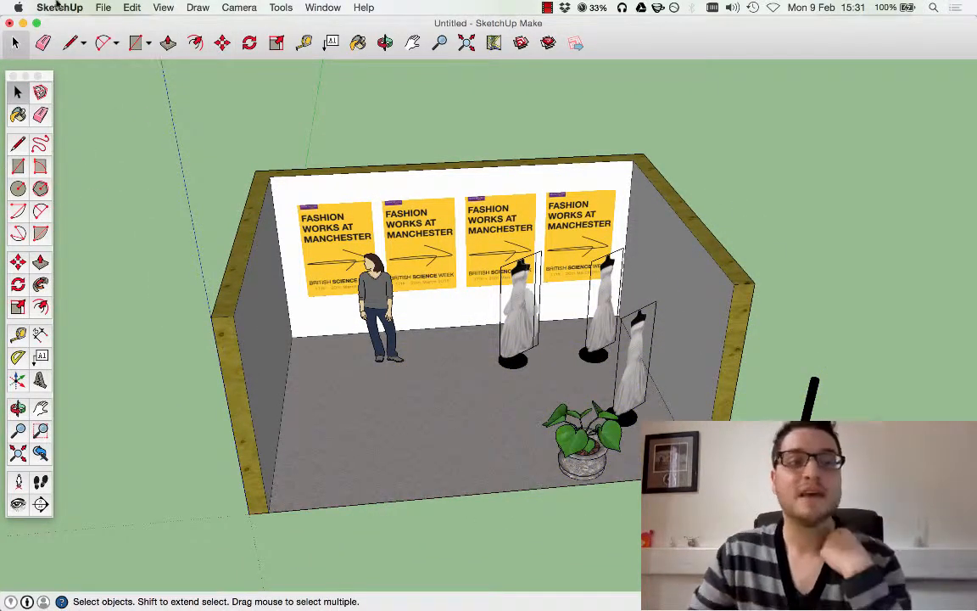
pyautogui.click(102, 8)
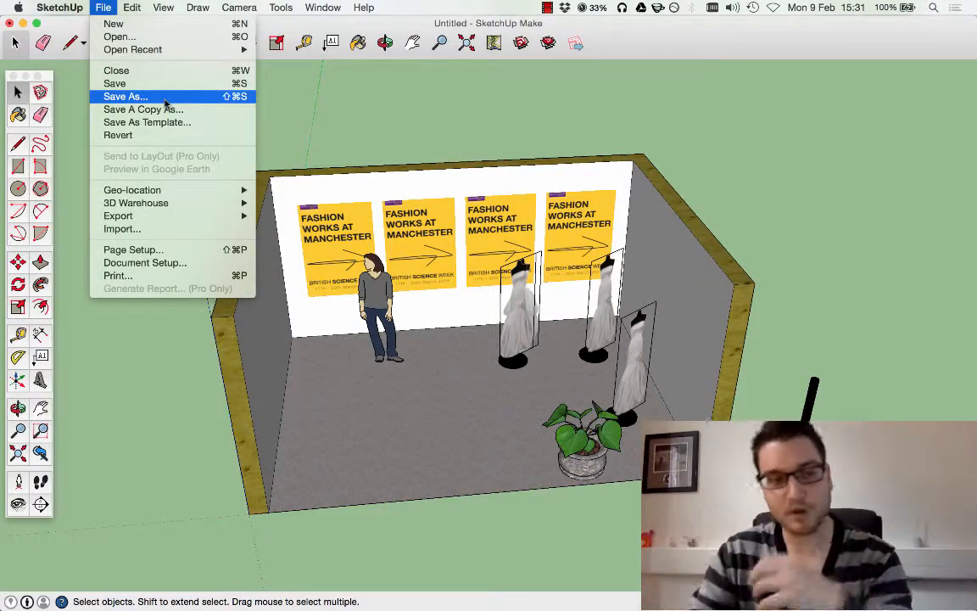
pyautogui.click(772, 175)
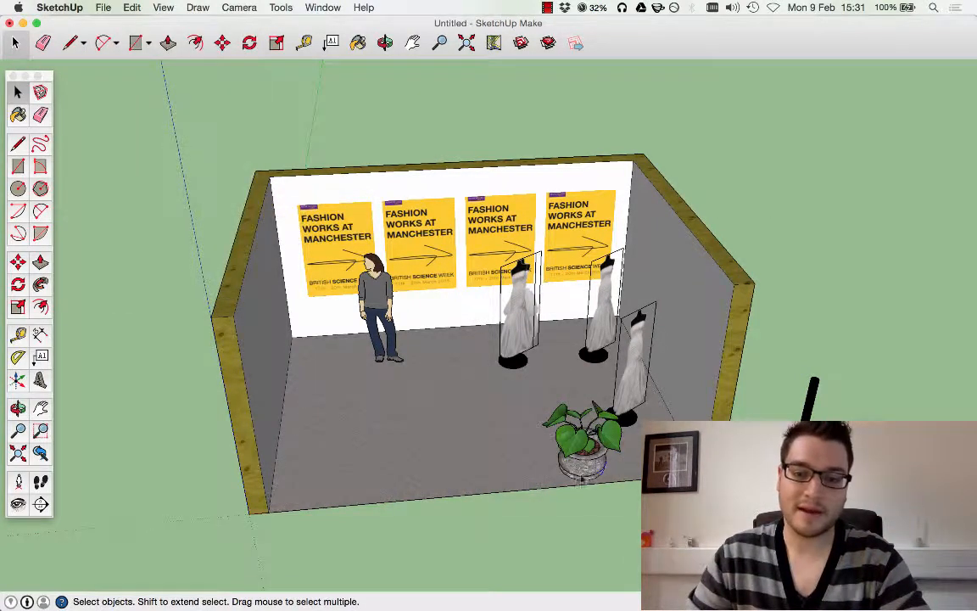
# Move the plant and pole component out of the booth onto the open ground beyond the right wall
pyautogui.click(593, 459)
pyautogui.scroll(-5, 416, 411)
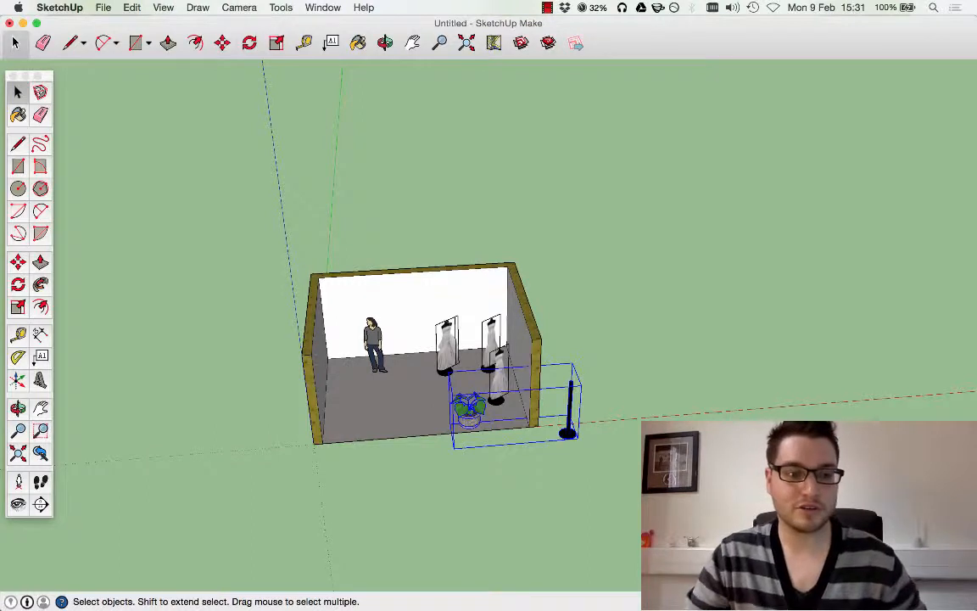
pyautogui.press('m')
pyautogui.moveTo(464, 418); pyautogui.dragTo(625, 301)
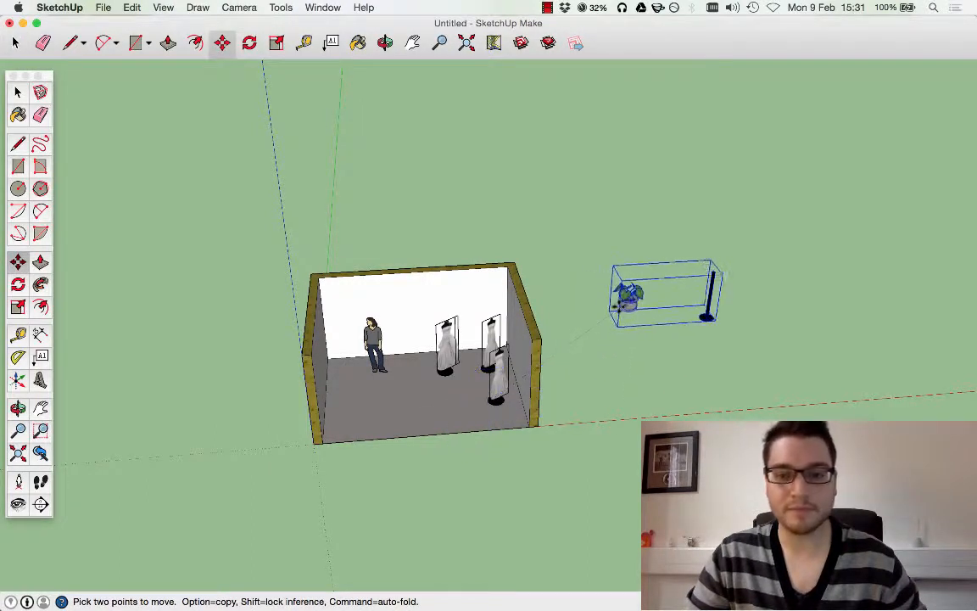
# Copy the plant and pole component toward the red axis and divide the distance with /6 into an evenly spaced row
pyautogui.click(640, 327)
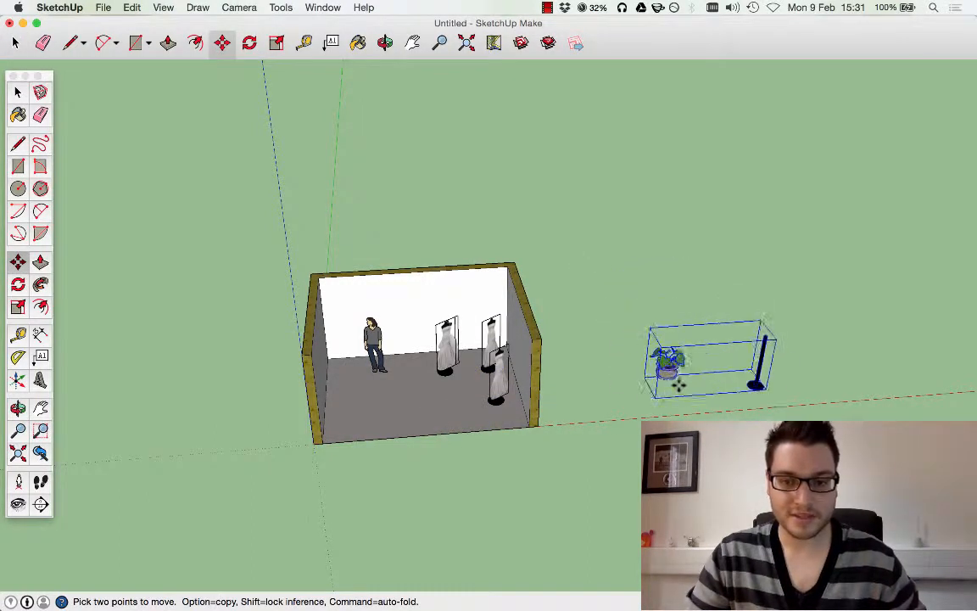
pyautogui.press('alt')
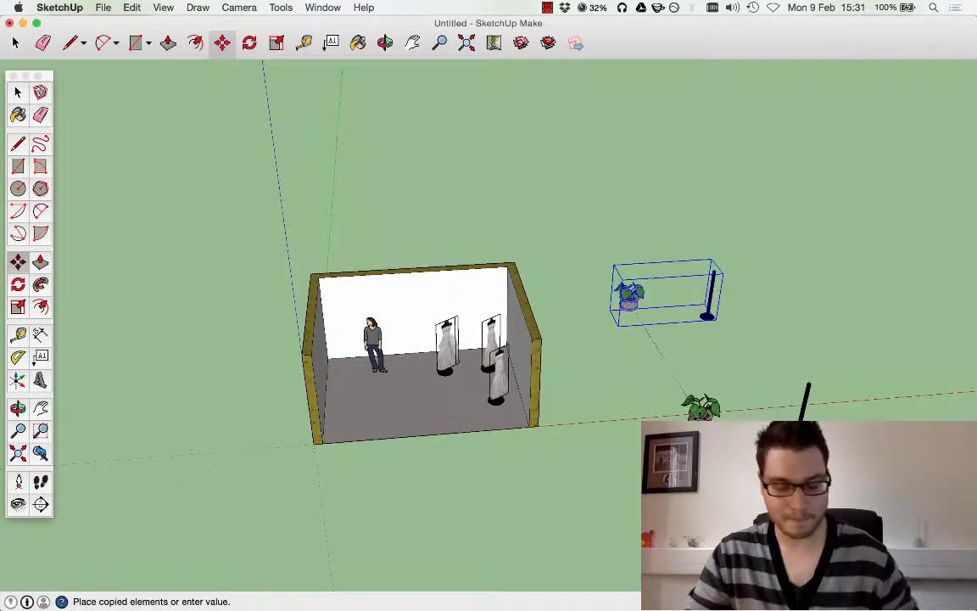
pyautogui.press('Escape')
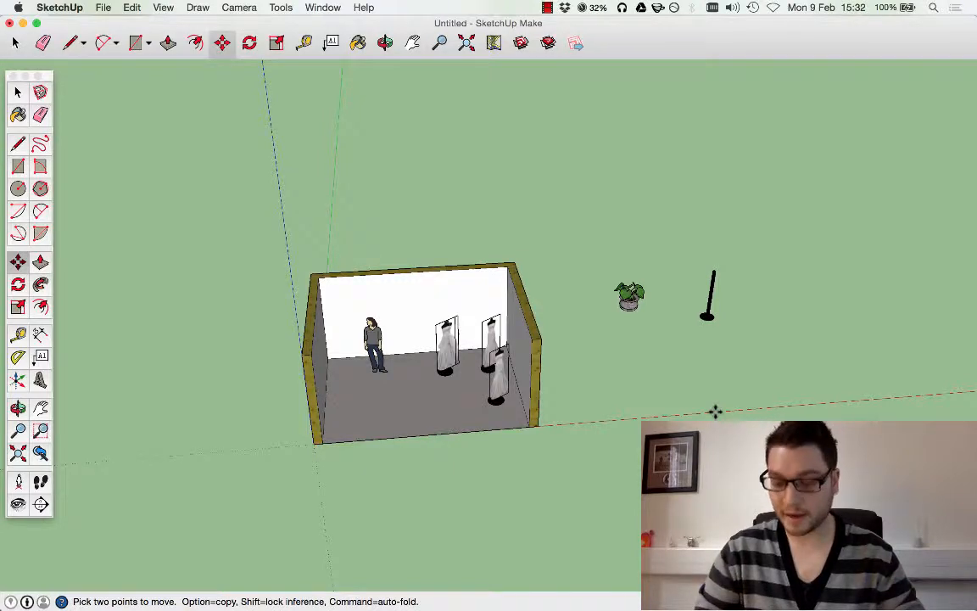
pyautogui.click(715, 412)
pyautogui.write('/6')
pyautogui.press('Return')
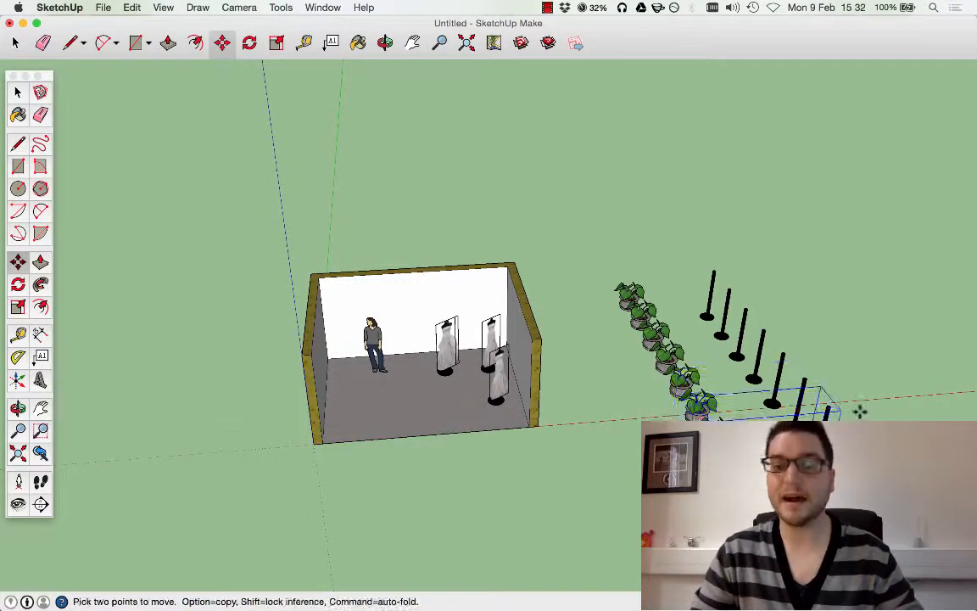
pyautogui.press('o')
pyautogui.moveTo(860, 411); pyautogui.dragTo(645, 305)
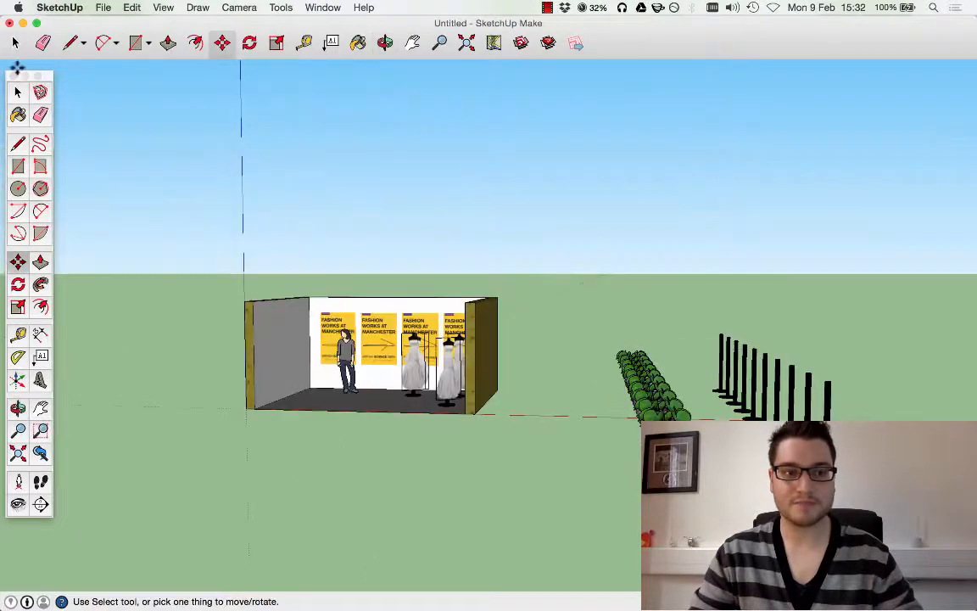
# Select the whole row of plant and pole components outside the booth and clear the selection
pyautogui.press('space')
pyautogui.moveTo(581, 234); pyautogui.dragTo(654, 318, button='middle')
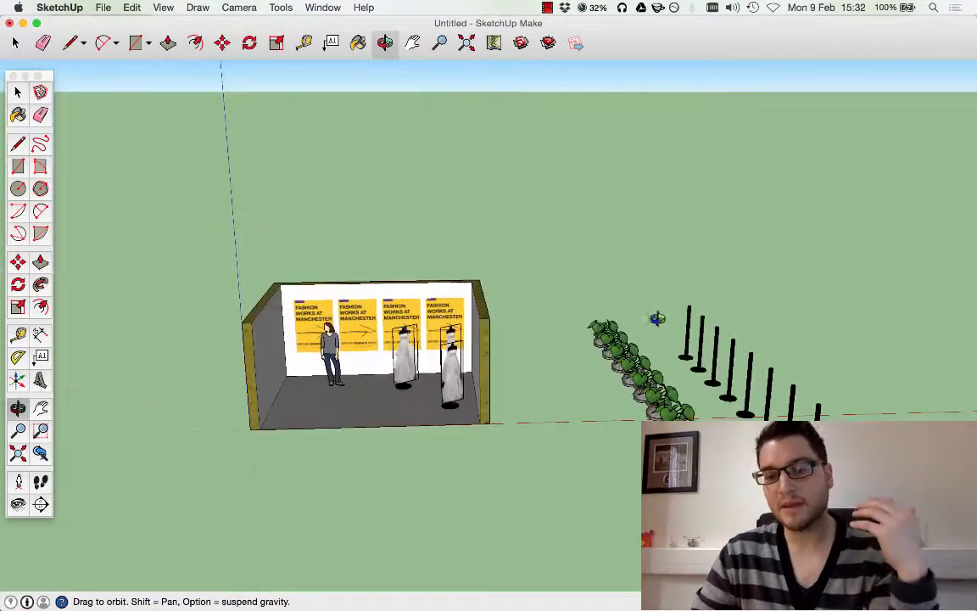
pyautogui.moveTo(559, 240); pyautogui.dragTo(889, 568)
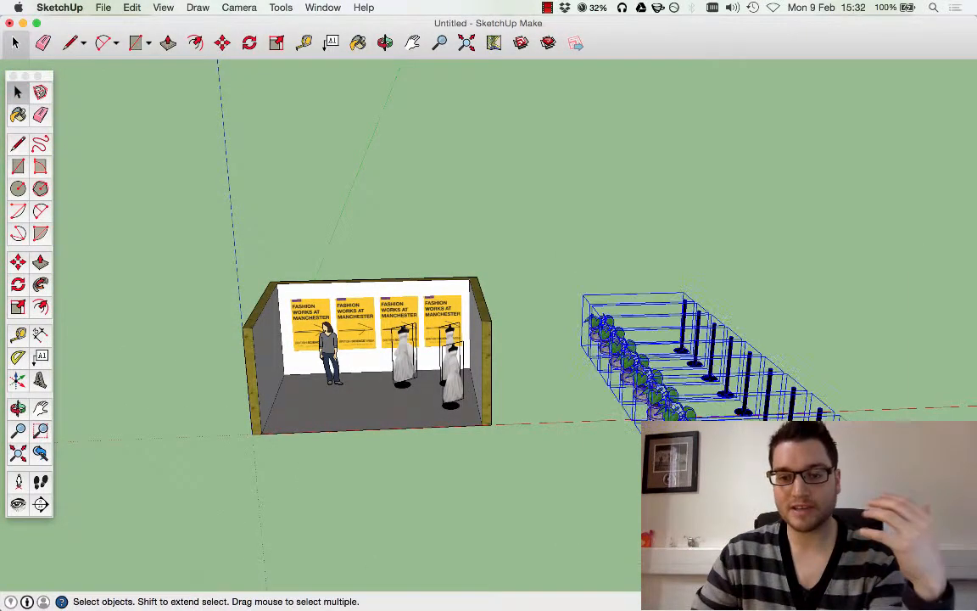
pyautogui.click(532, 279)
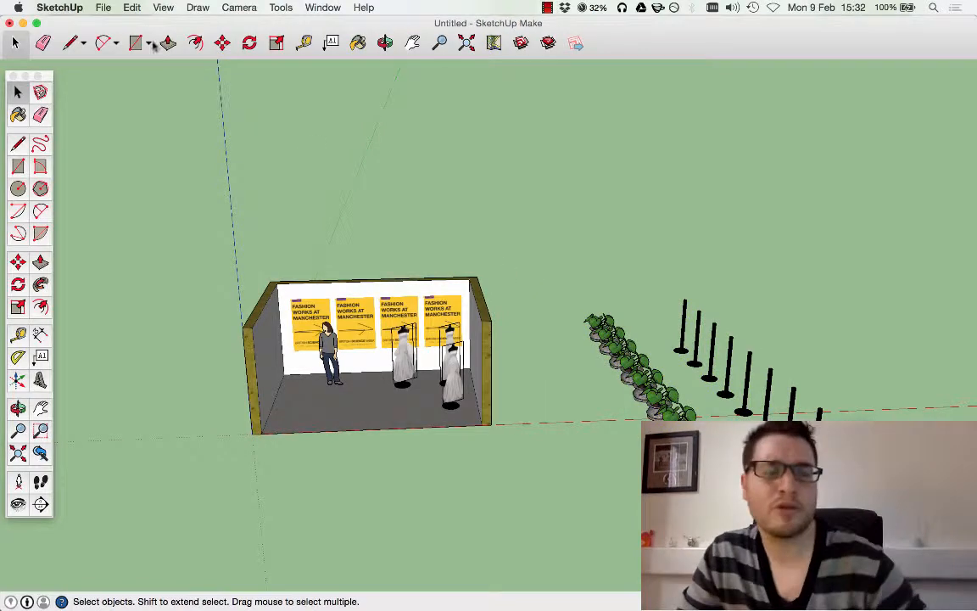
# Search the 3D Warehouse for "chair"
pyautogui.click(103, 8)
pyautogui.moveTo(169, 203)
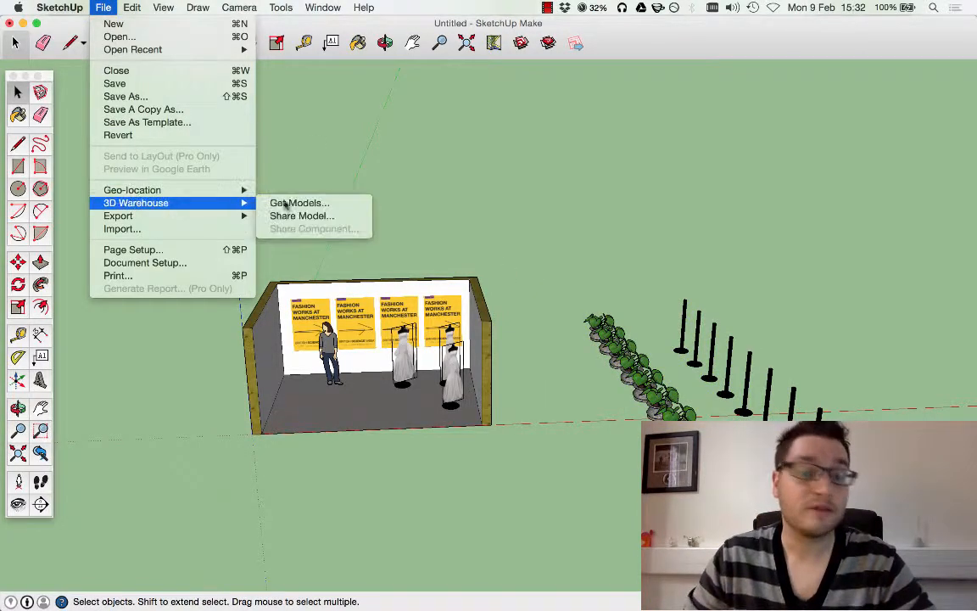
pyautogui.click(326, 205)
pyautogui.scroll(-10, 393, 286)
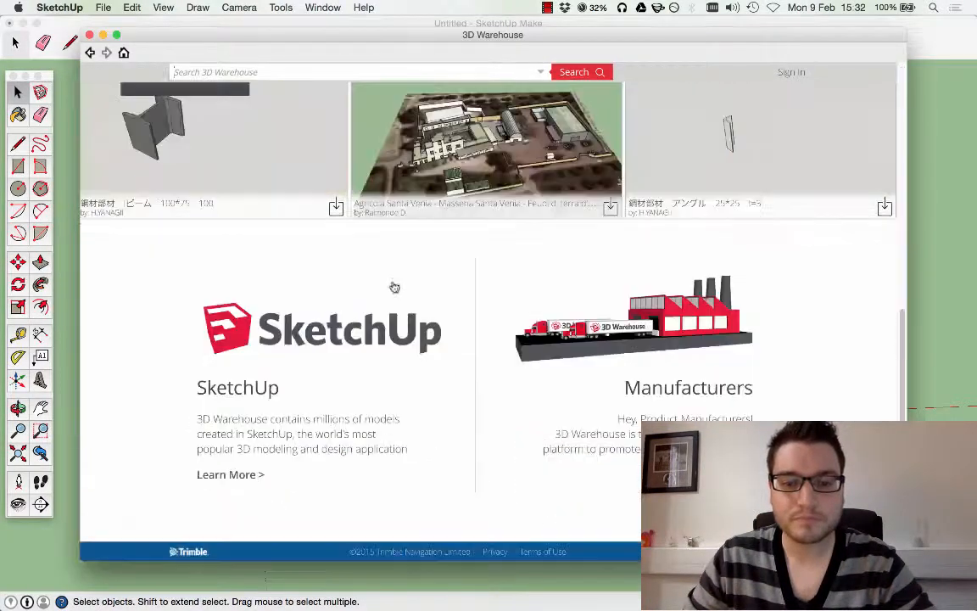
pyautogui.scroll(10, 371, 292)
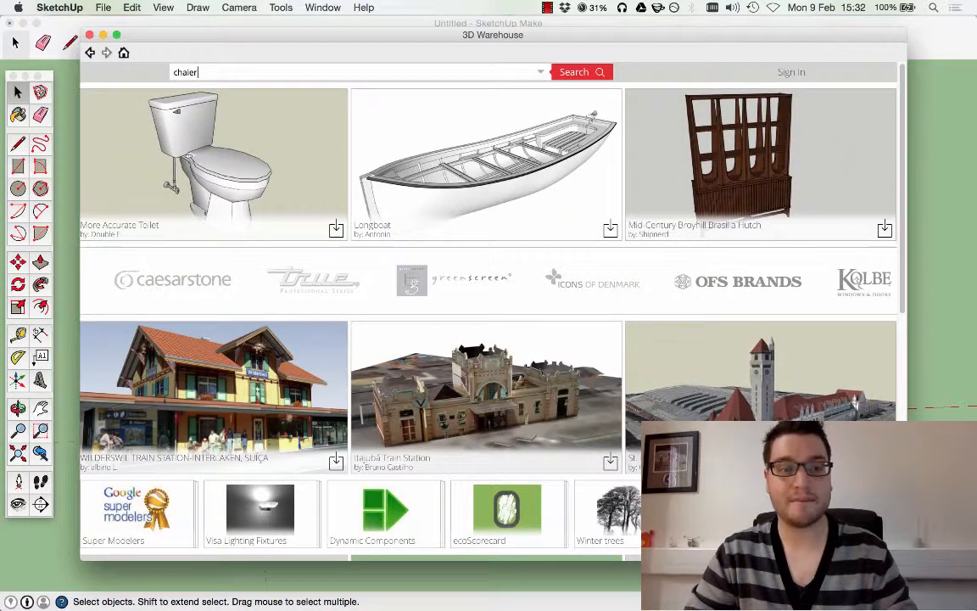
pyautogui.write('chair')
pyautogui.press('Return')
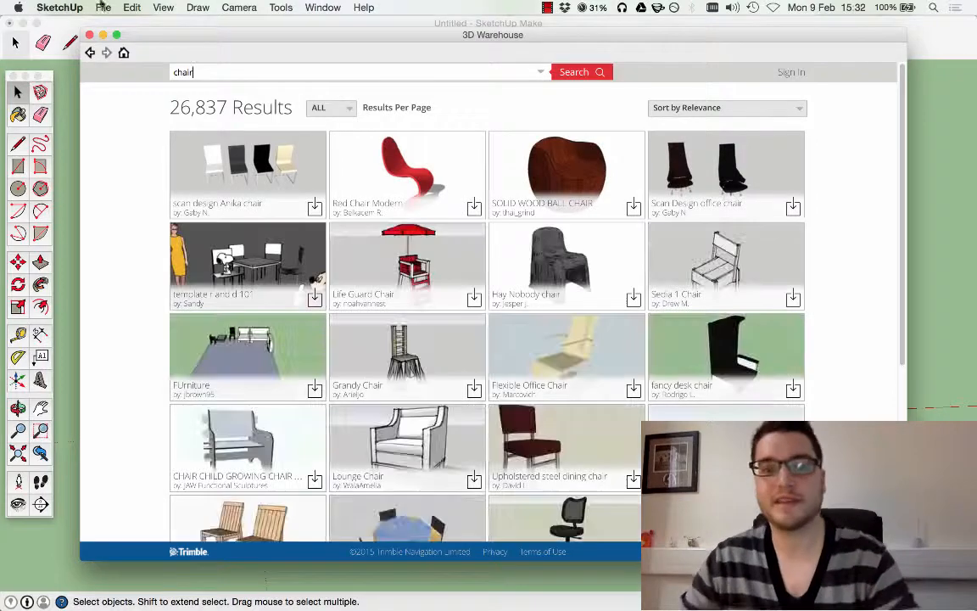
# Load the Red Chair Modern model into the scene and place it on the booth floor near the open front
pyautogui.scroll(-2, 237, 179)
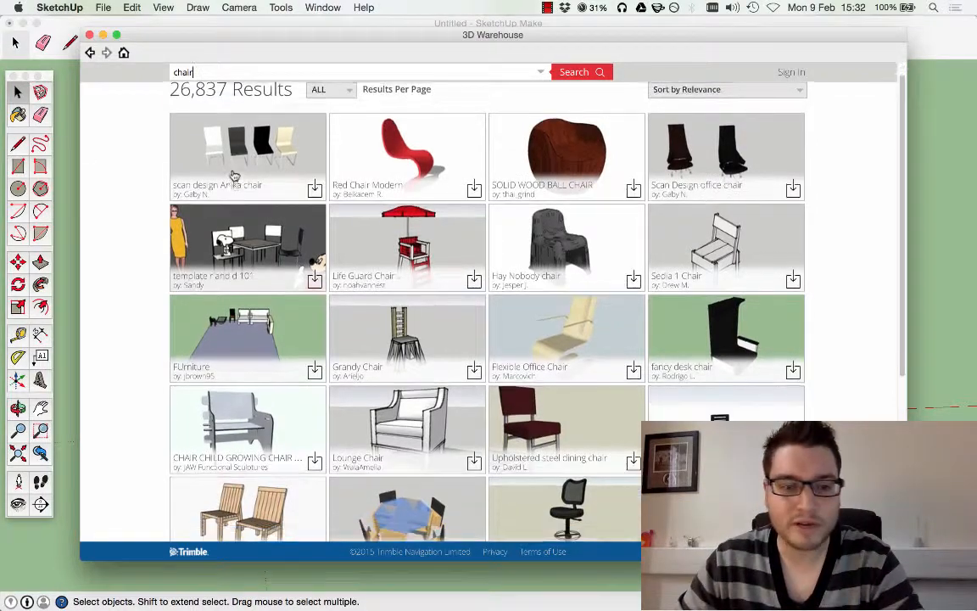
pyautogui.moveTo(903, 196)
pyautogui.mouseDown()
pyautogui.moveTo(902, 310)
pyautogui.moveTo(903, 196)
pyautogui.mouseUp()
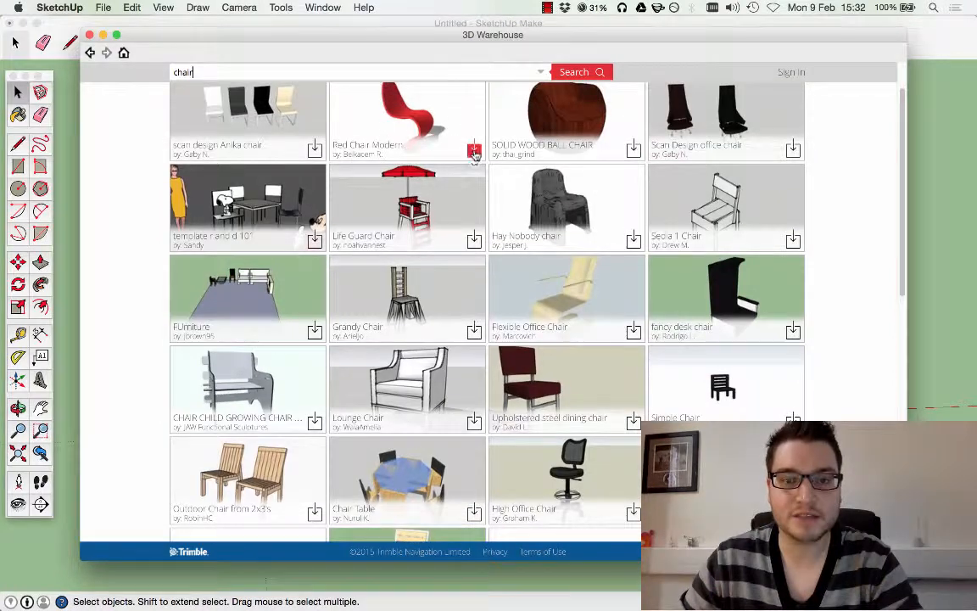
pyautogui.click(587, 222)
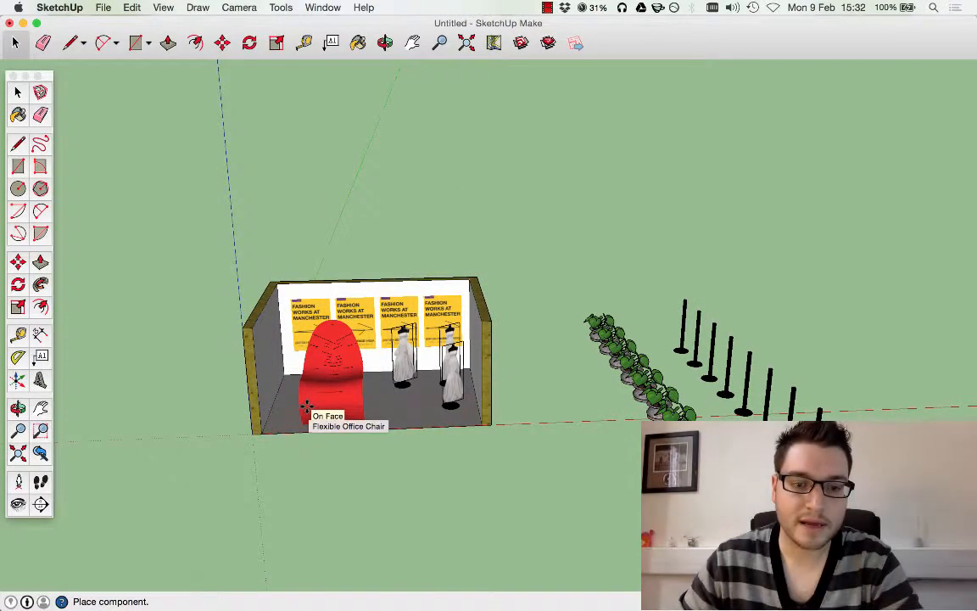
pyautogui.click(307, 405)
# Scale the red chair down uniformly to a size that suits the standing figure
pyautogui.moveTo(309, 411); pyautogui.dragTo(72, 423, button='middle')
pyautogui.scroll(3, 376, 367)
pyautogui.scroll(5, 374, 367)
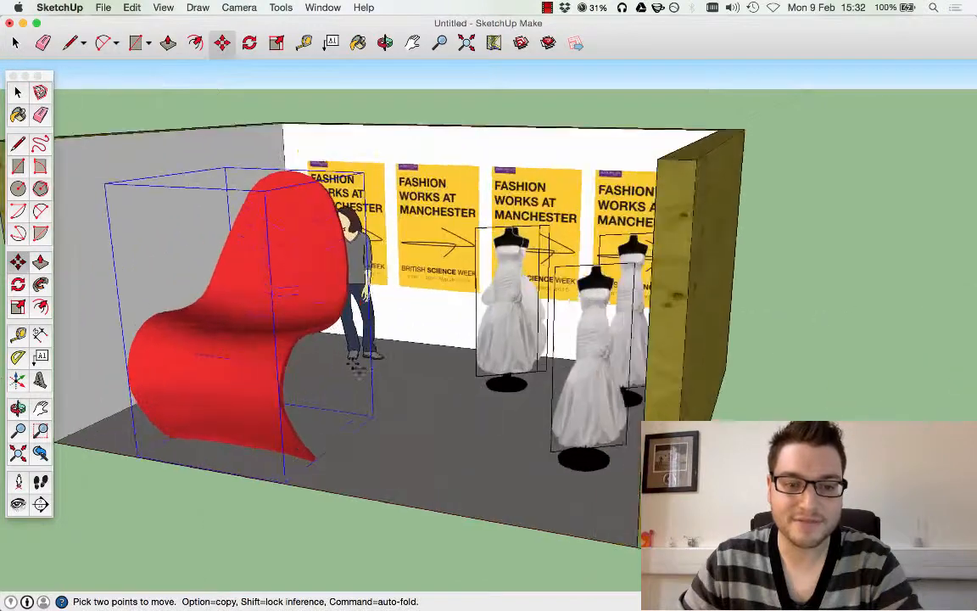
pyautogui.click(275, 44)
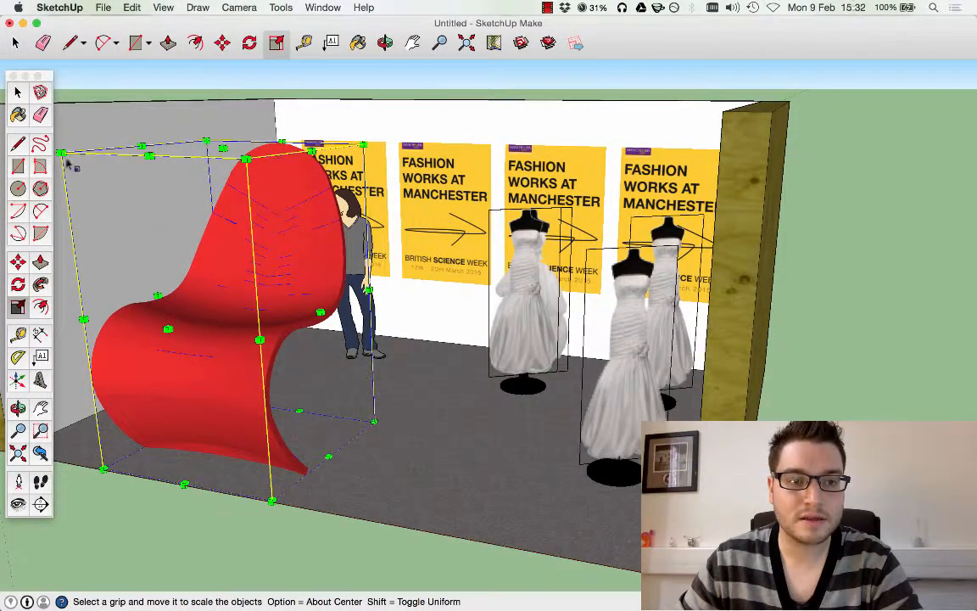
pyautogui.moveTo(64, 159); pyautogui.dragTo(248, 309)
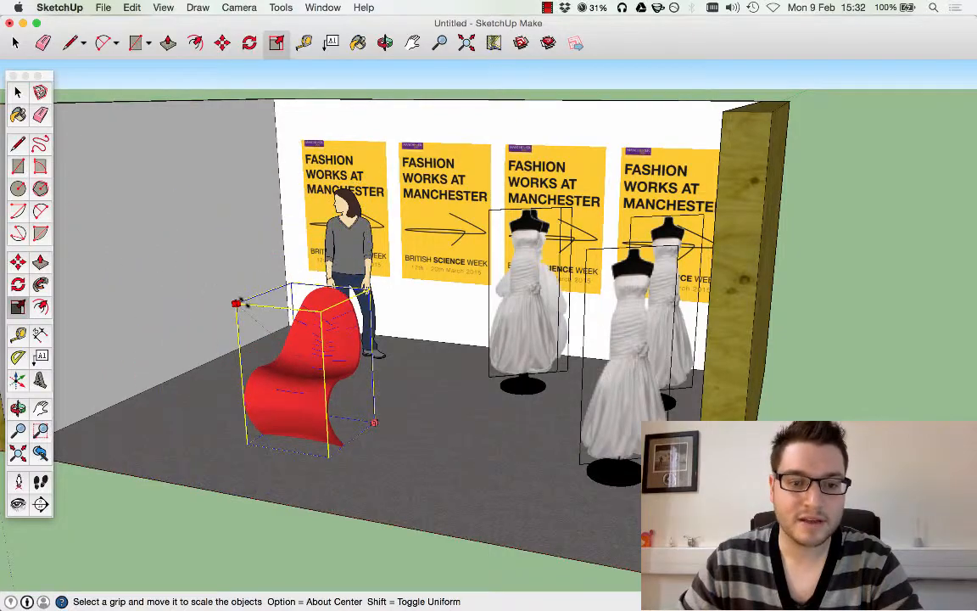
pyautogui.moveTo(410, 363)
pyautogui.mouseDown(button='middle')
pyautogui.moveTo(251, 222)
pyautogui.moveTo(307, 336)
pyautogui.moveTo(466, 383)
pyautogui.moveTo(637, 399)
pyautogui.moveTo(410, 363)
pyautogui.mouseUp(button='middle')
pyautogui.moveTo(392, 345); pyautogui.dragTo(413, 337)
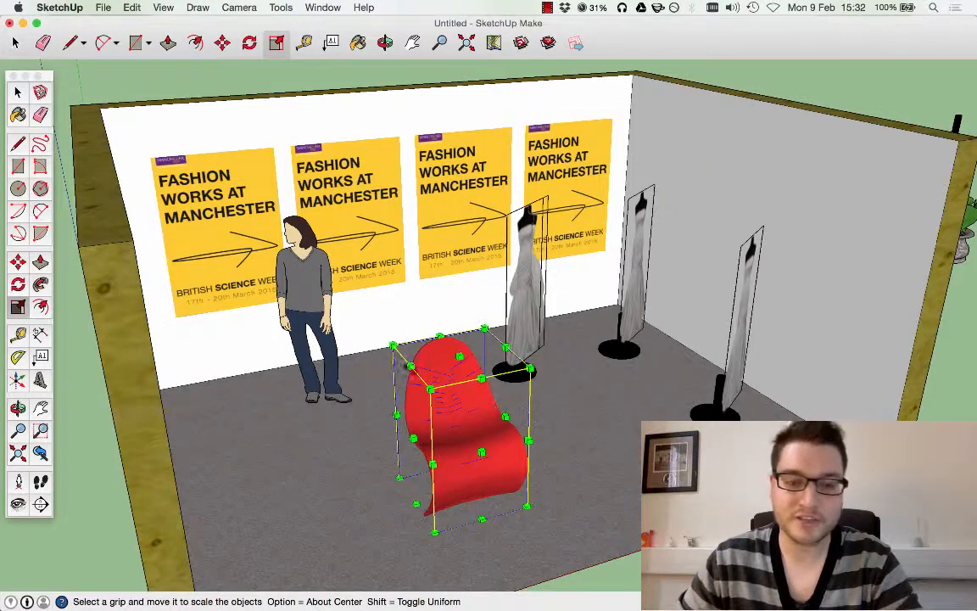
# Move the red chair beside the standing figure at the booth's left wall and rotate it to face across the booth
pyautogui.click(18, 261)
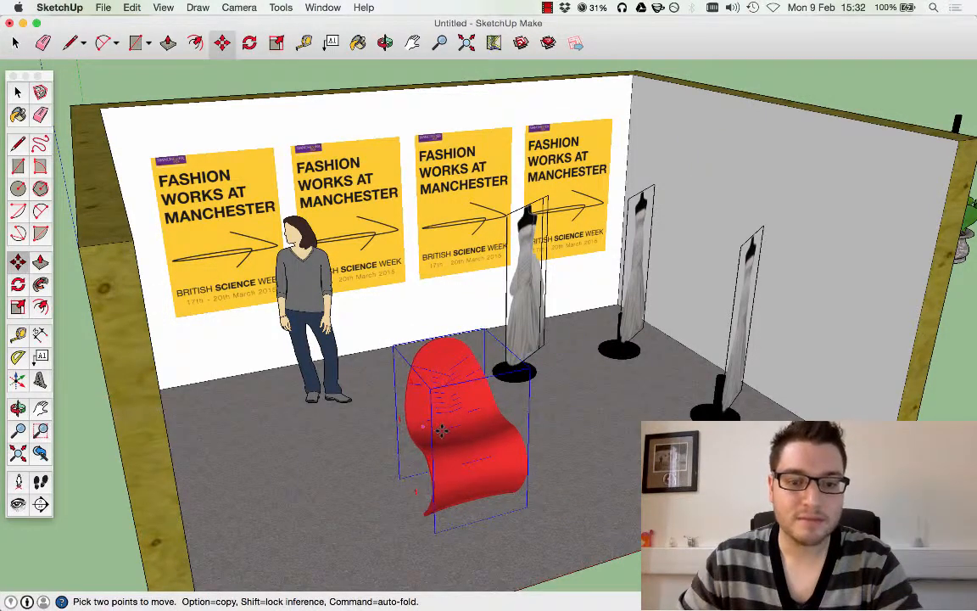
pyautogui.moveTo(429, 430); pyautogui.dragTo(215, 380)
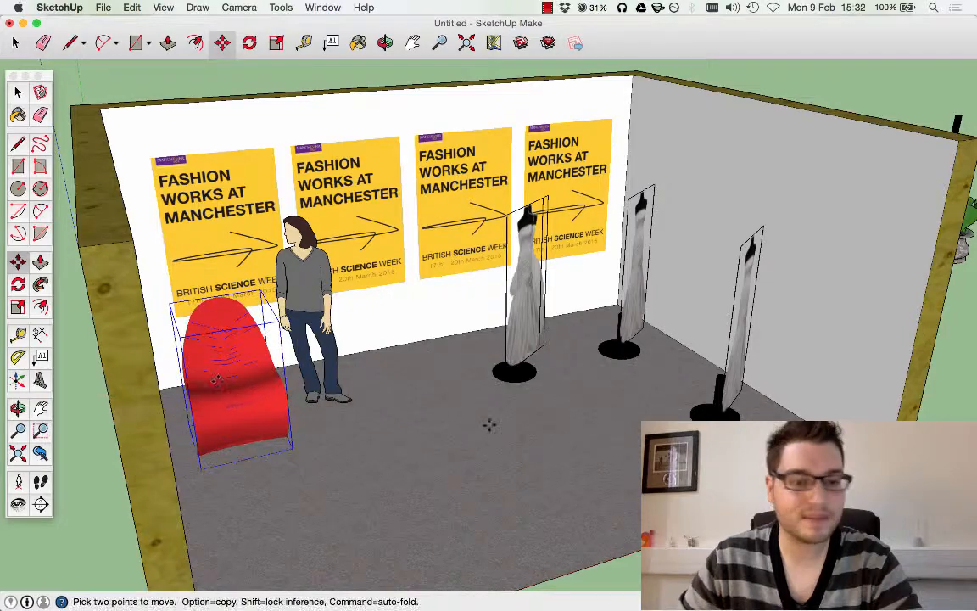
pyautogui.moveTo(382, 415); pyautogui.dragTo(409, 478, button='middle')
pyautogui.scroll(-5, 380, 300)
pyautogui.moveTo(374, 299); pyautogui.dragTo(297, 511, button='middle')
pyautogui.scroll(5, 296, 408)
pyautogui.scroll(1, 294, 410)
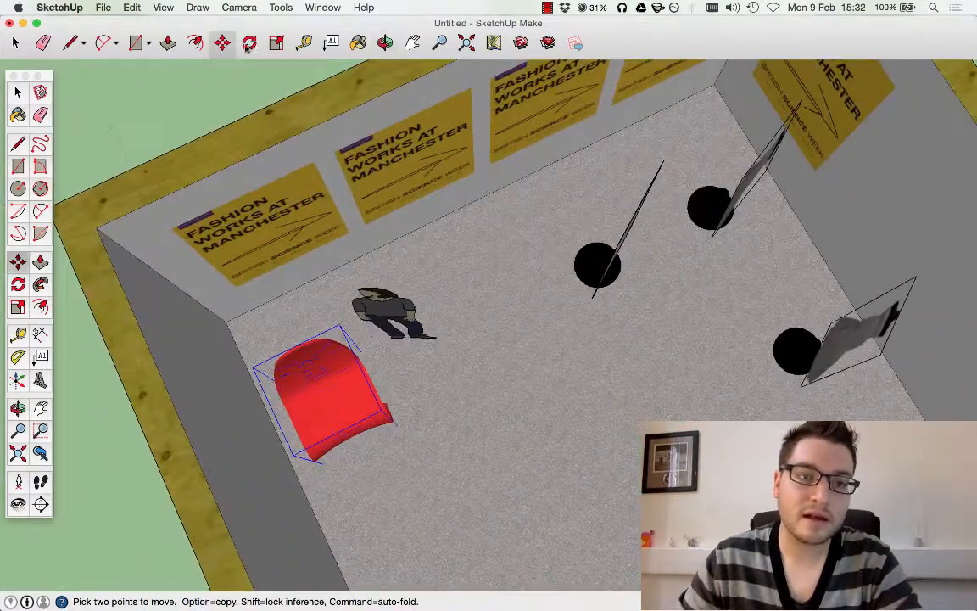
pyautogui.click(248, 43)
pyautogui.moveTo(337, 408); pyautogui.dragTo(307, 395)
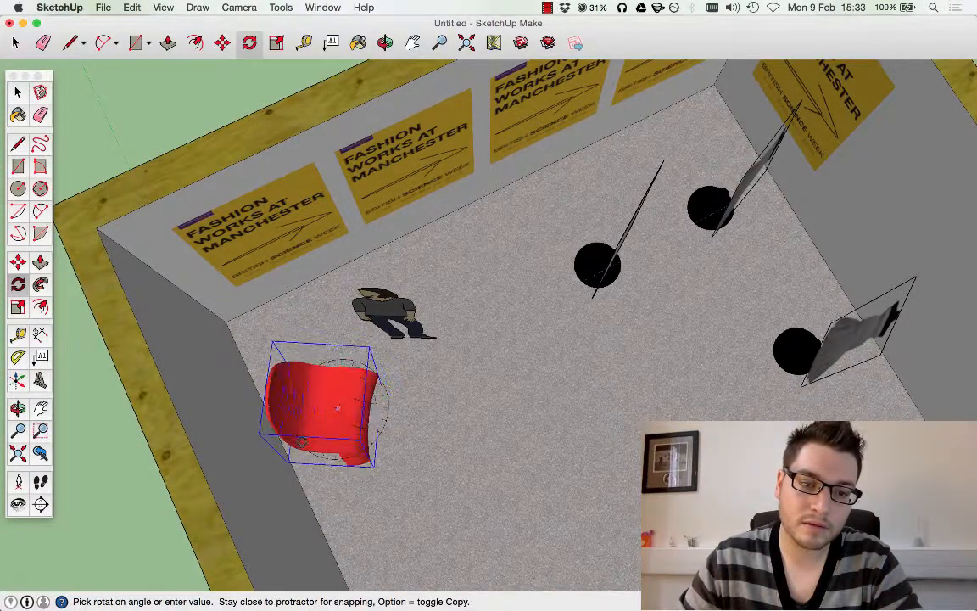
pyautogui.click(270, 319)
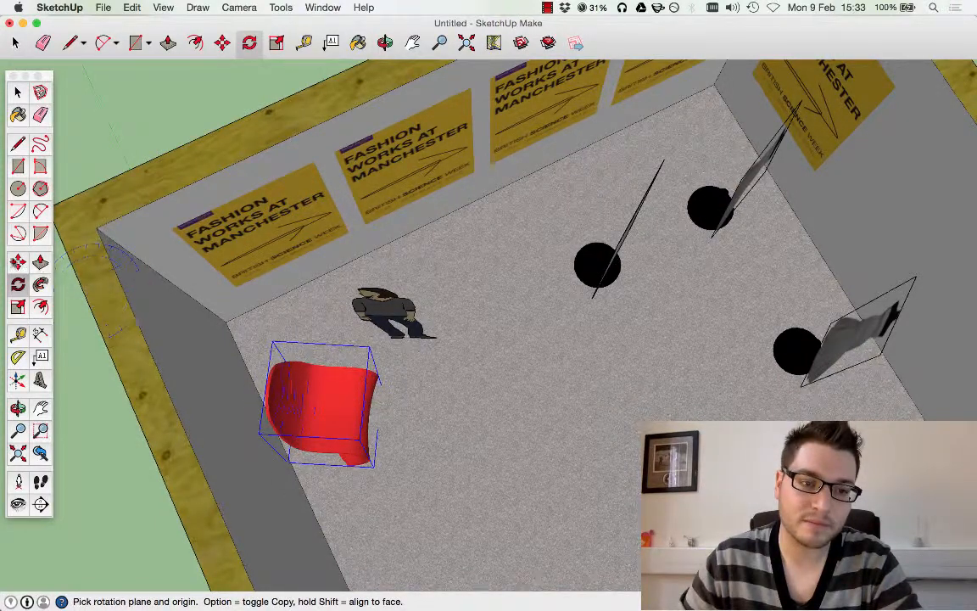
# Move the rotated red chair back into the booth's rear left corner
pyautogui.press('m')
pyautogui.click(467, 389)
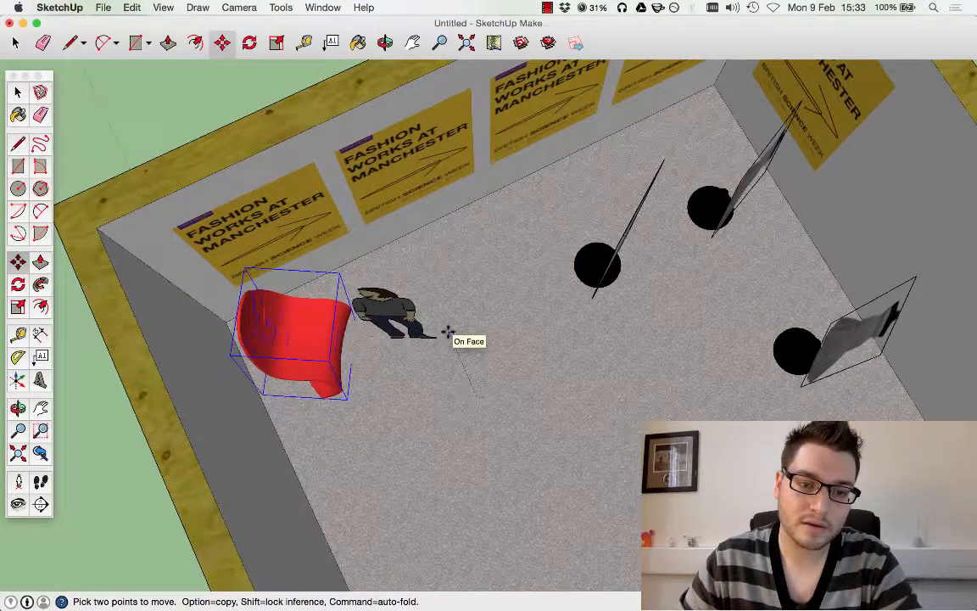
pyautogui.moveTo(493, 369); pyautogui.dragTo(475, 304, button='middle')
pyautogui.scroll(-6, 524, 393)
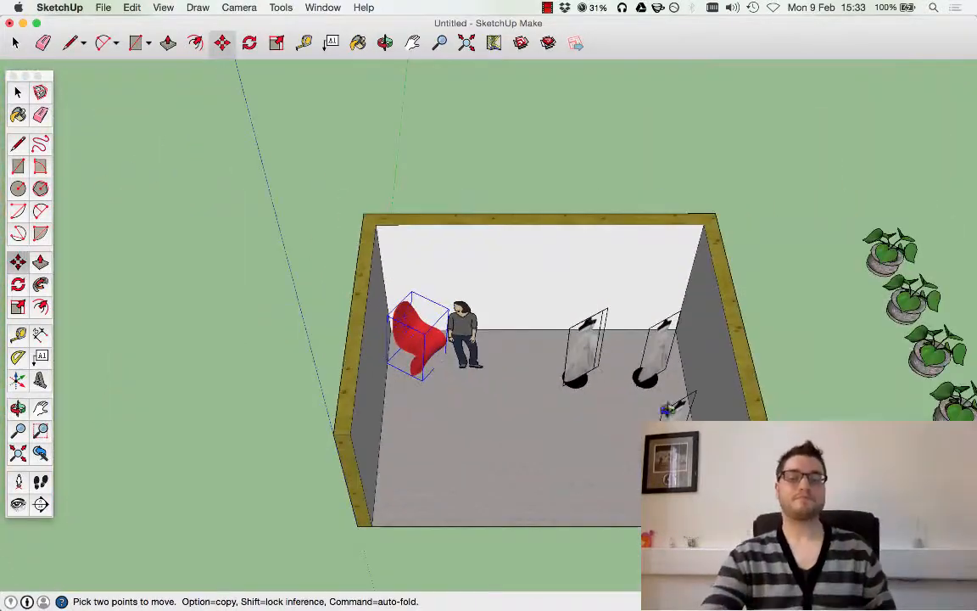
pyautogui.moveTo(682, 404); pyautogui.dragTo(488, 209, button='middle')
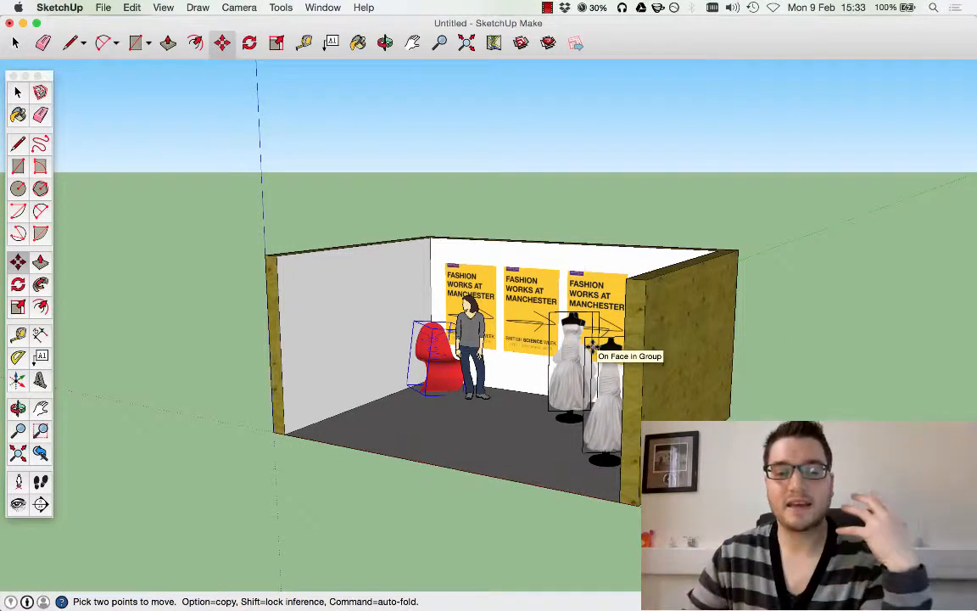
# Search the 3D Warehouse for "art"
pyautogui.click(103, 7)
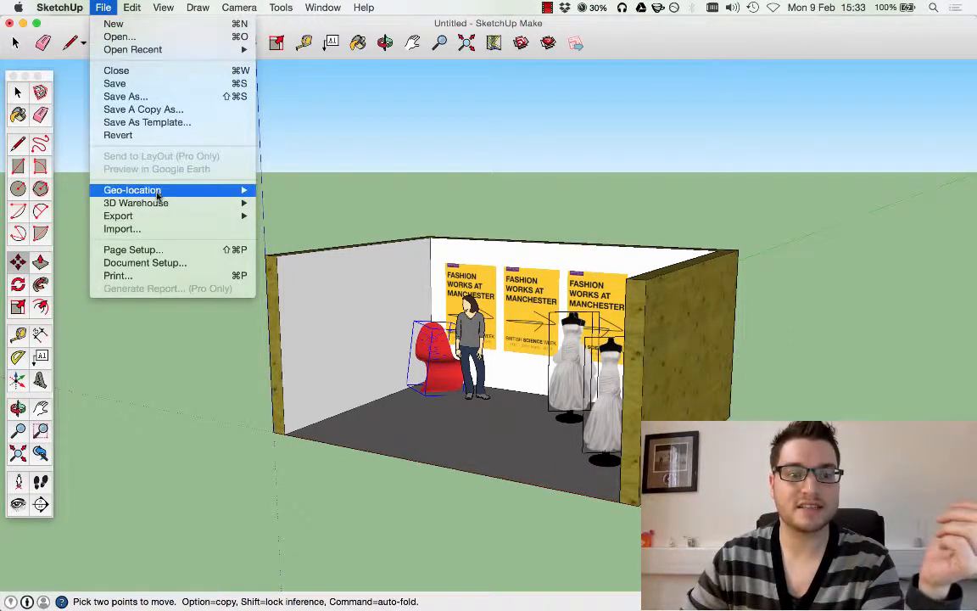
pyautogui.moveTo(196, 203)
pyautogui.click(280, 203)
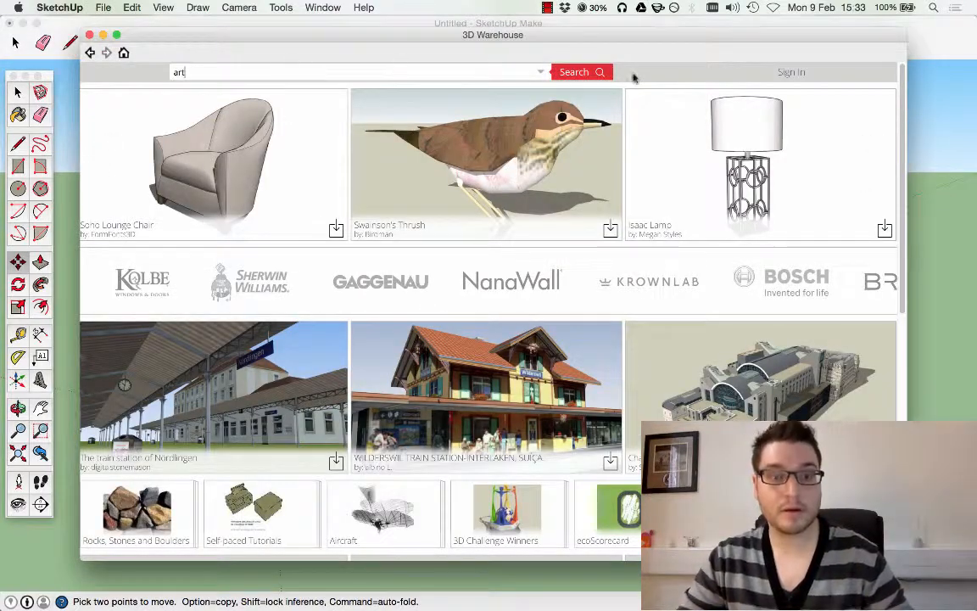
pyautogui.write('art')
pyautogui.press('Return')
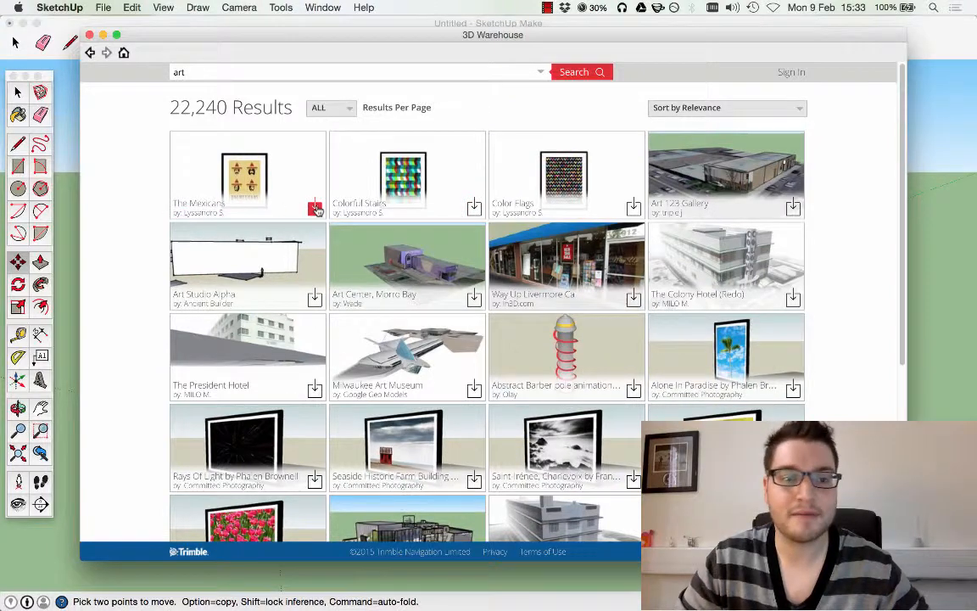
# Load The Mexicans framed picture into the scene and place it on the open ground outside the booth
pyautogui.click(591, 223)
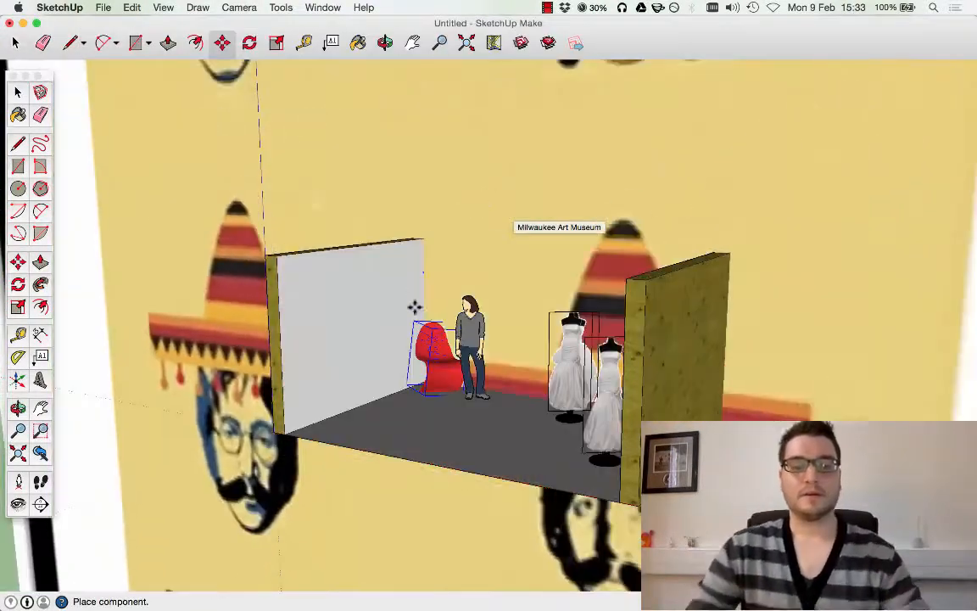
pyautogui.scroll(-4, 462, 301)
pyautogui.scroll(-6, 386, 360)
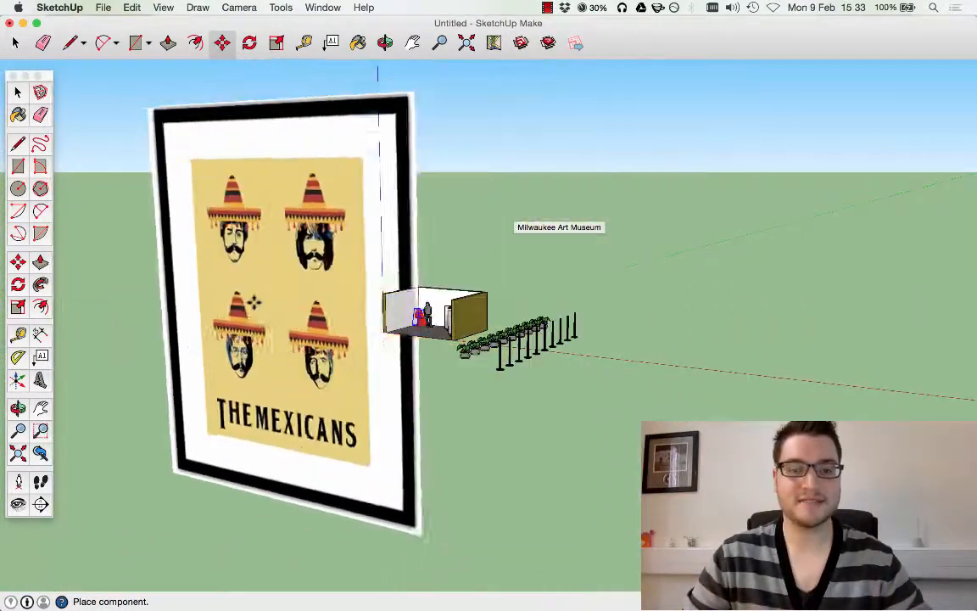
pyautogui.click(225, 299)
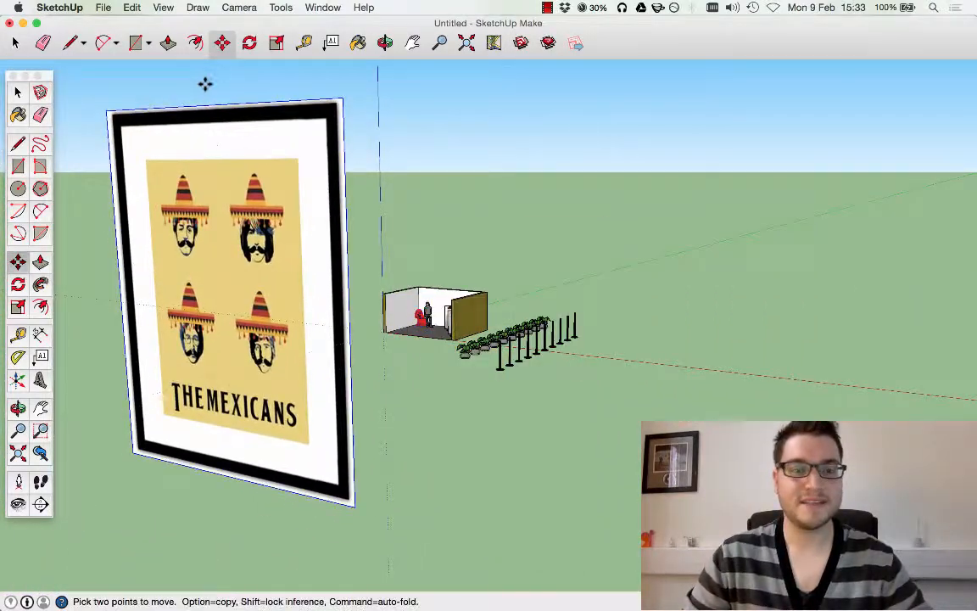
# Scale The Mexicans picture down uniformly to fit a booth wall and move it to the front end of the left wall
pyautogui.click(276, 44)
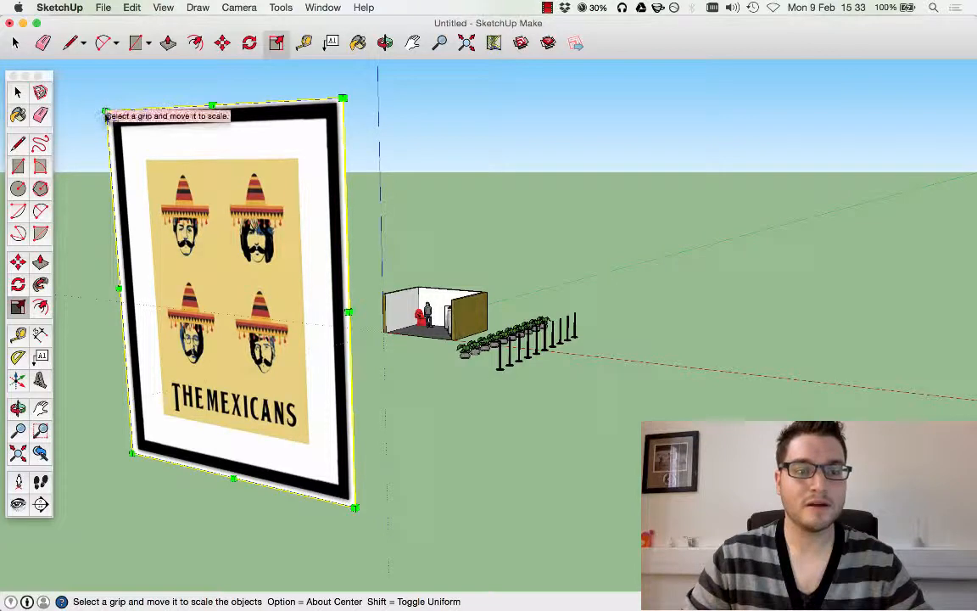
pyautogui.moveTo(105, 111); pyautogui.dragTo(323, 461)
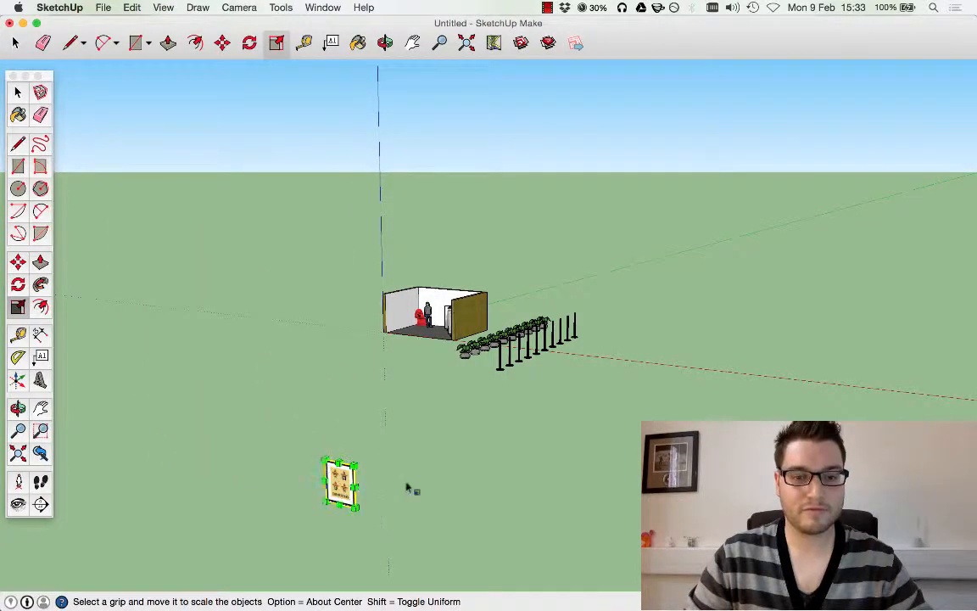
pyautogui.scroll(4, 392, 487)
pyautogui.click(18, 263)
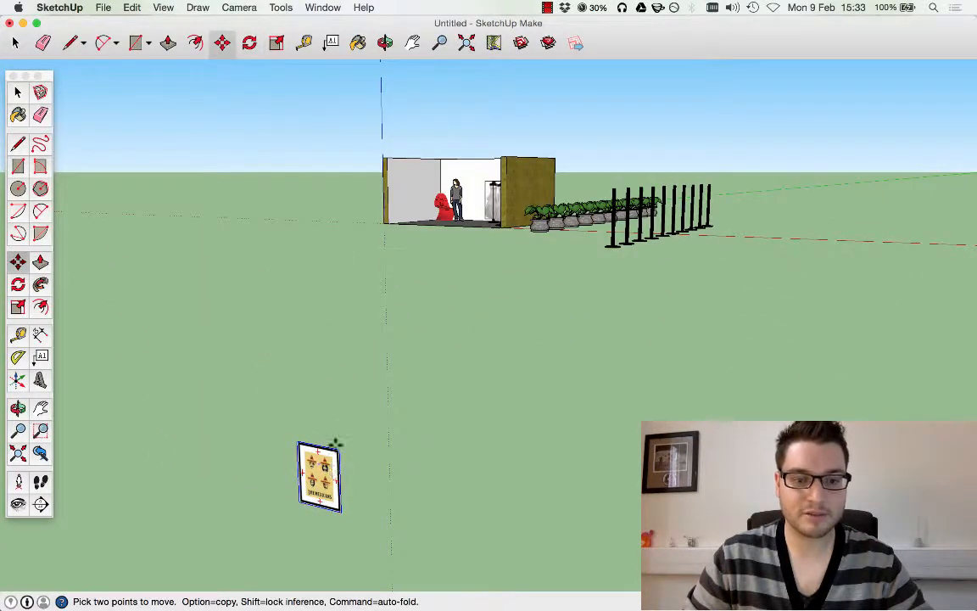
pyautogui.click(337, 465)
pyautogui.click(384, 202)
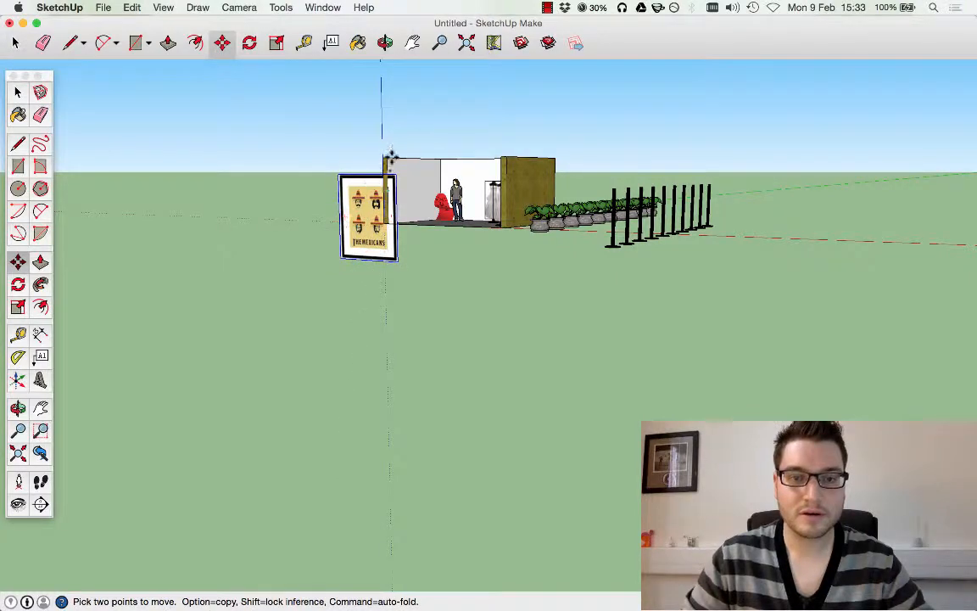
# Rotate The Mexicans picture about the left wall's front end so that it is parallel to the left wall
pyautogui.scroll(4, 389, 157)
pyautogui.moveTo(390, 187); pyautogui.dragTo(392, 405, button='middle')
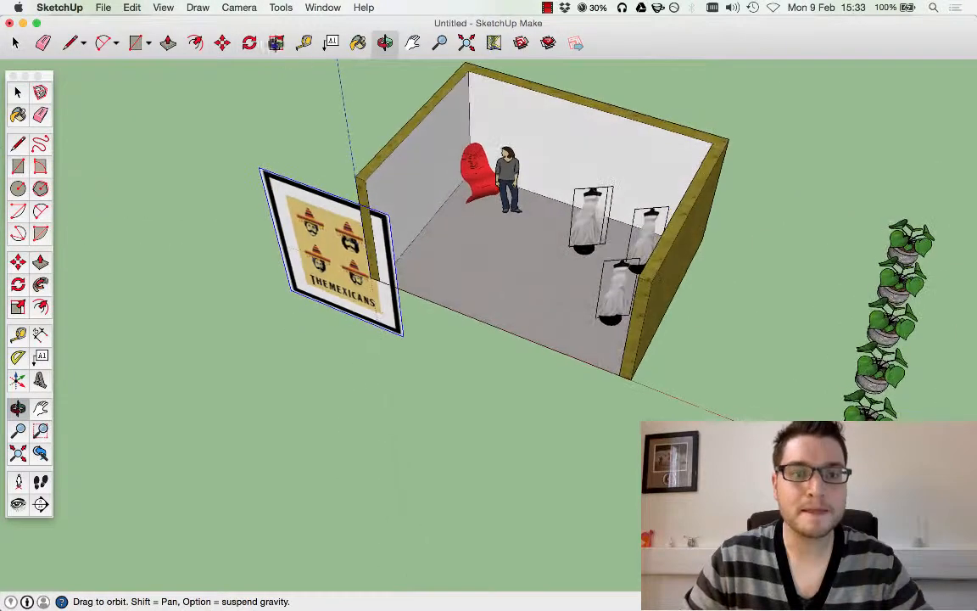
pyautogui.press('q')
pyautogui.click(368, 171)
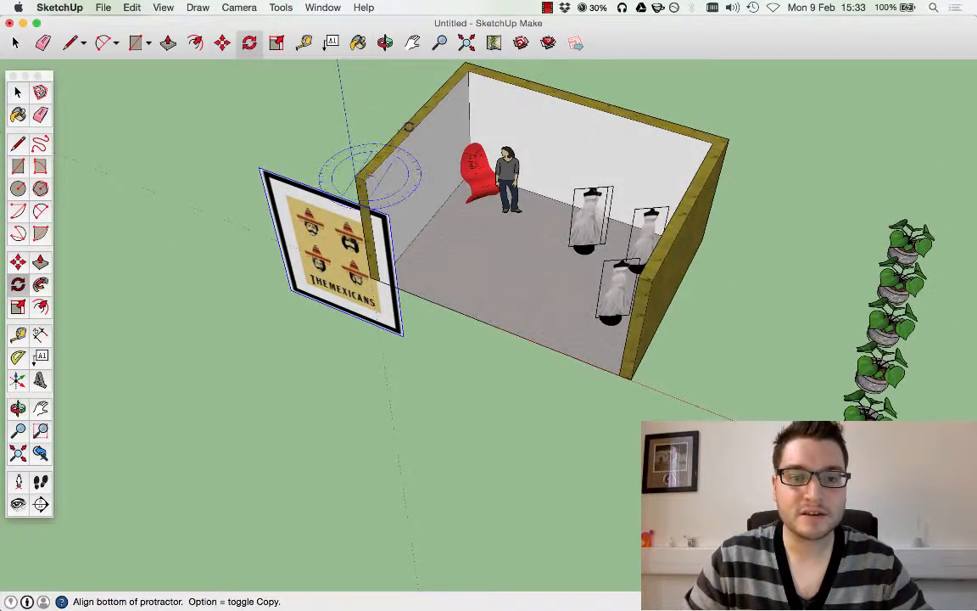
pyautogui.click(409, 126)
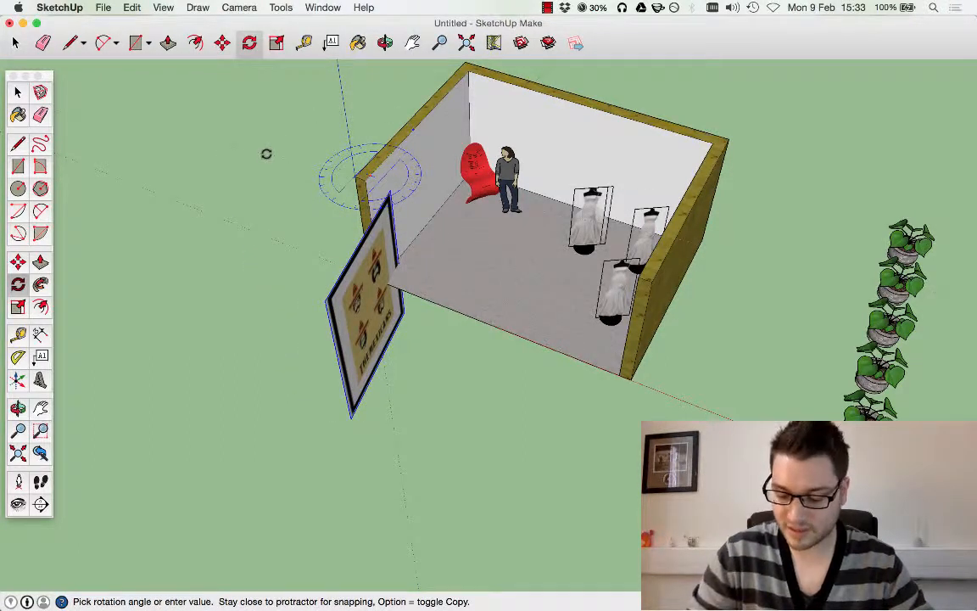
pyautogui.click(266, 154)
# Move the picture into the booth and set it just in front of the left wall's inner face
pyautogui.click(18, 262)
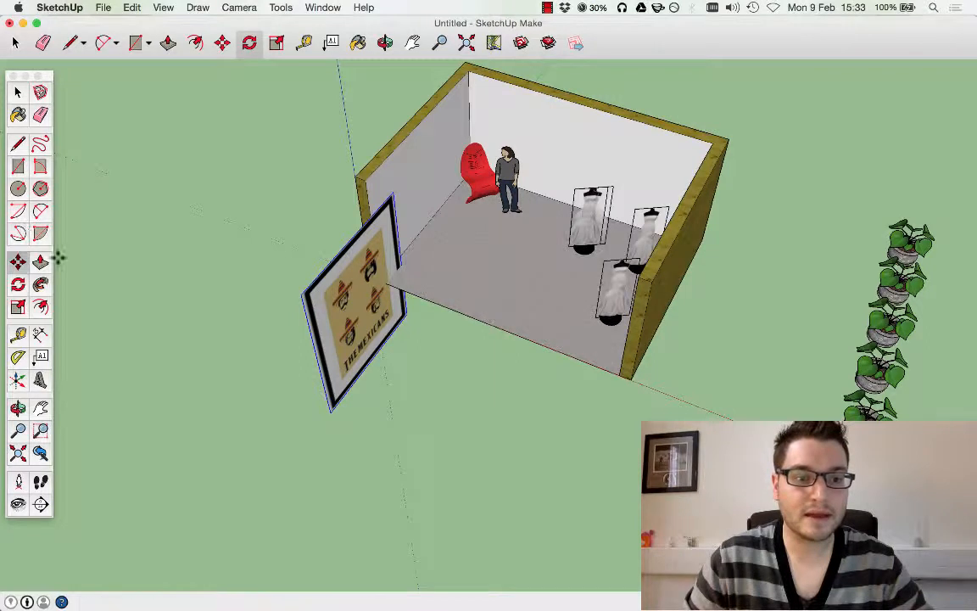
pyautogui.click(365, 306)
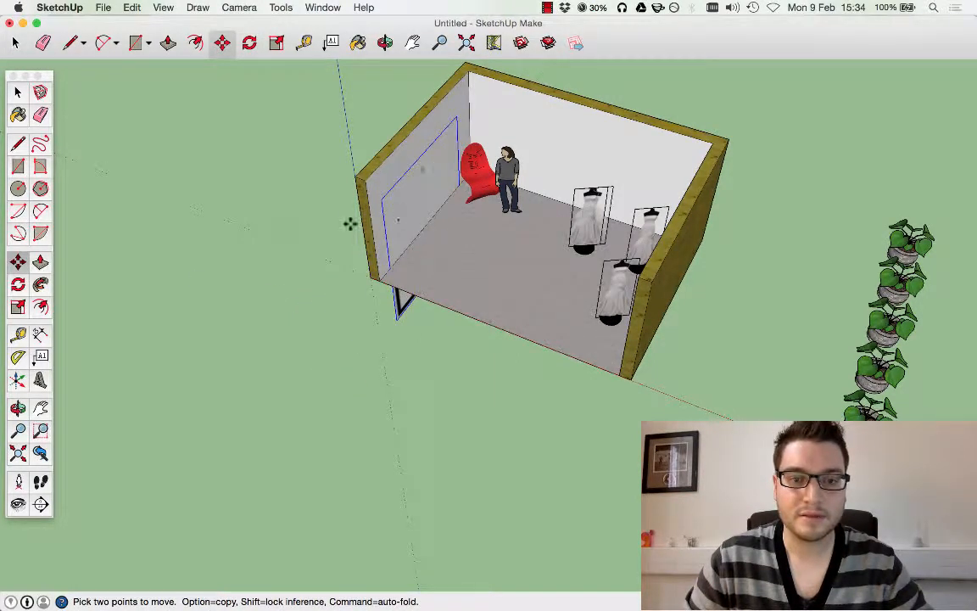
pyautogui.press('super+z')
pyautogui.click(323, 159)
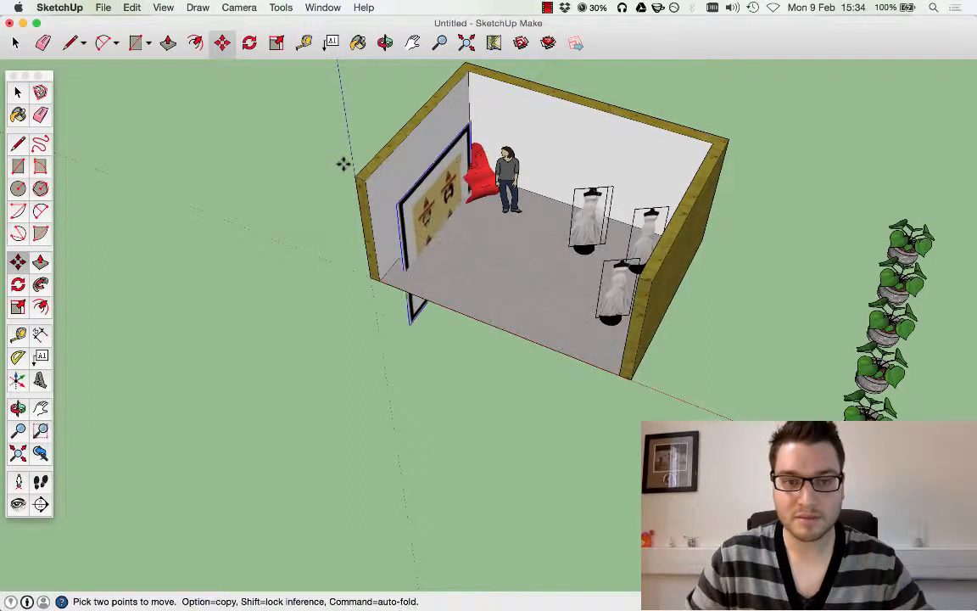
pyautogui.press('Escape')
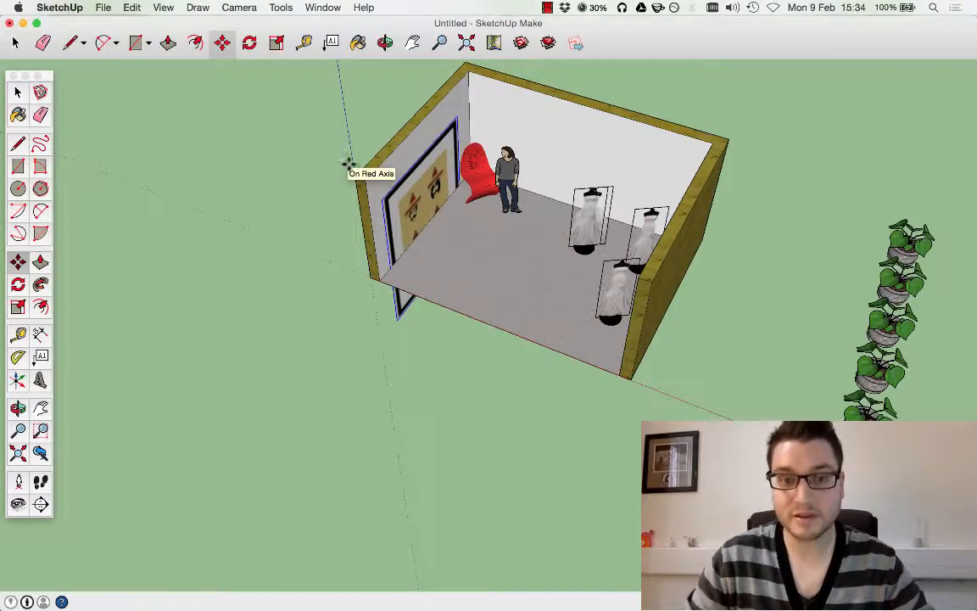
# Scale the picture down uniformly and raise it above the floor to hang on the left wall's inner face
pyautogui.click(278, 44)
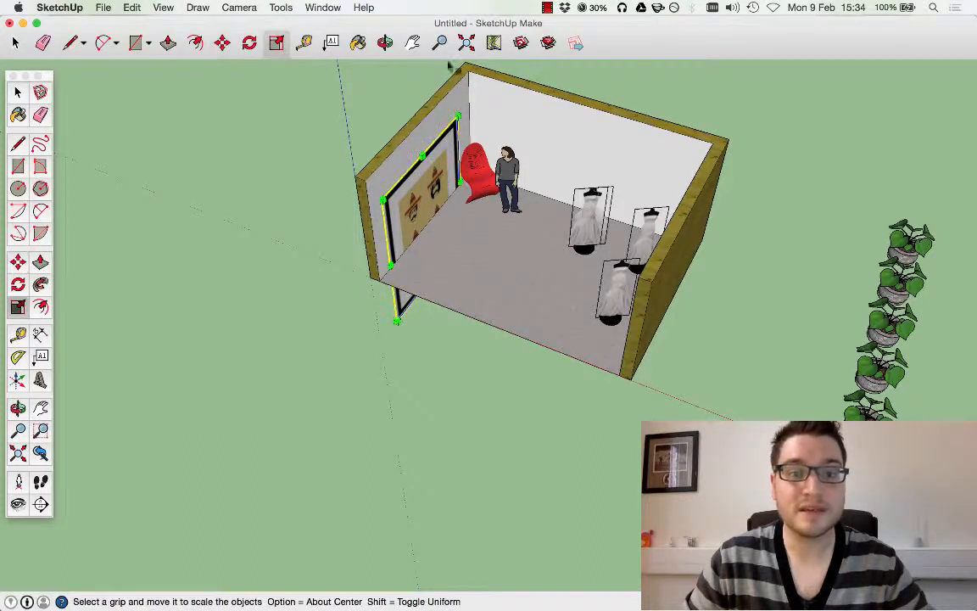
pyautogui.moveTo(456, 116); pyautogui.dragTo(435, 194)
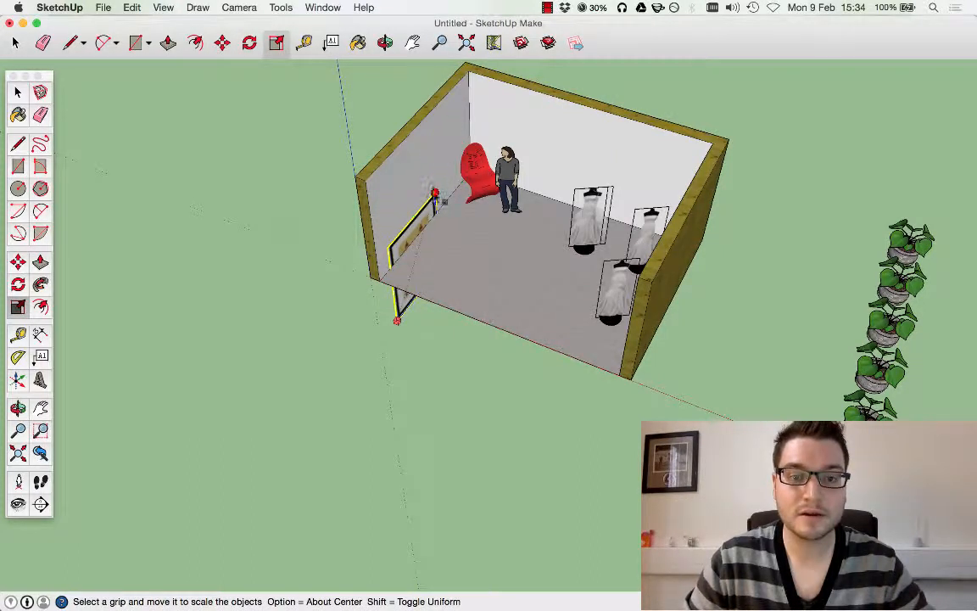
pyautogui.click(222, 44)
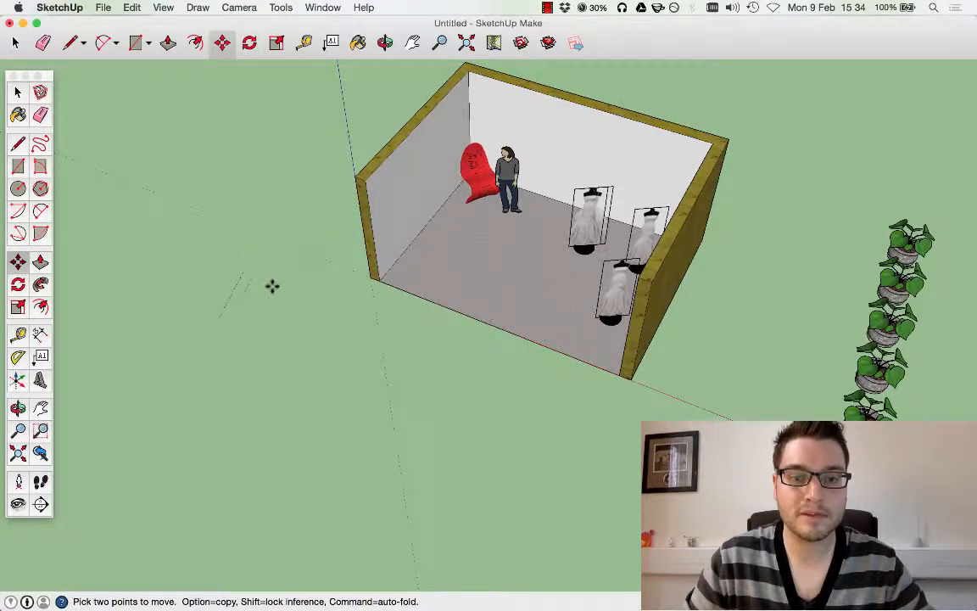
pyautogui.click(446, 245)
pyautogui.scroll(3, 416, 222)
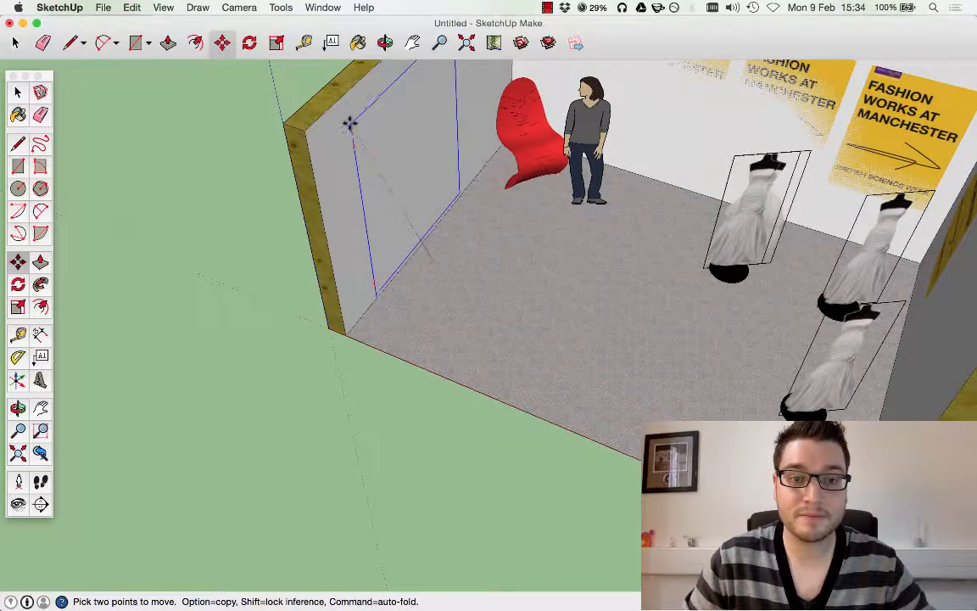
pyautogui.press('Escape')
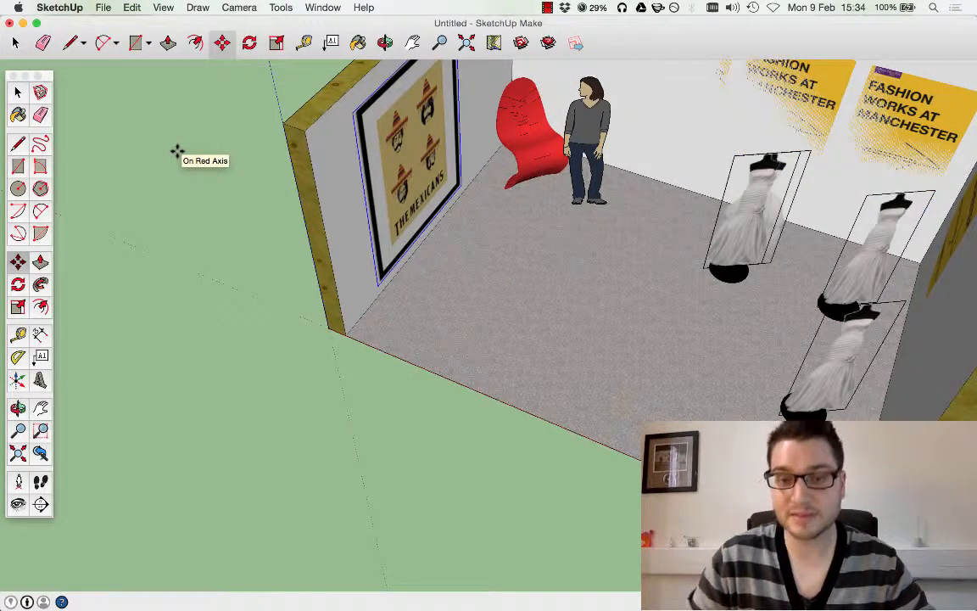
# Shift the picture along the red axis so that its front sits just clear of the left wall's inner face
pyautogui.scroll(1, 412, 283)
pyautogui.moveTo(412, 284); pyautogui.dragTo(285, 161, button='middle')
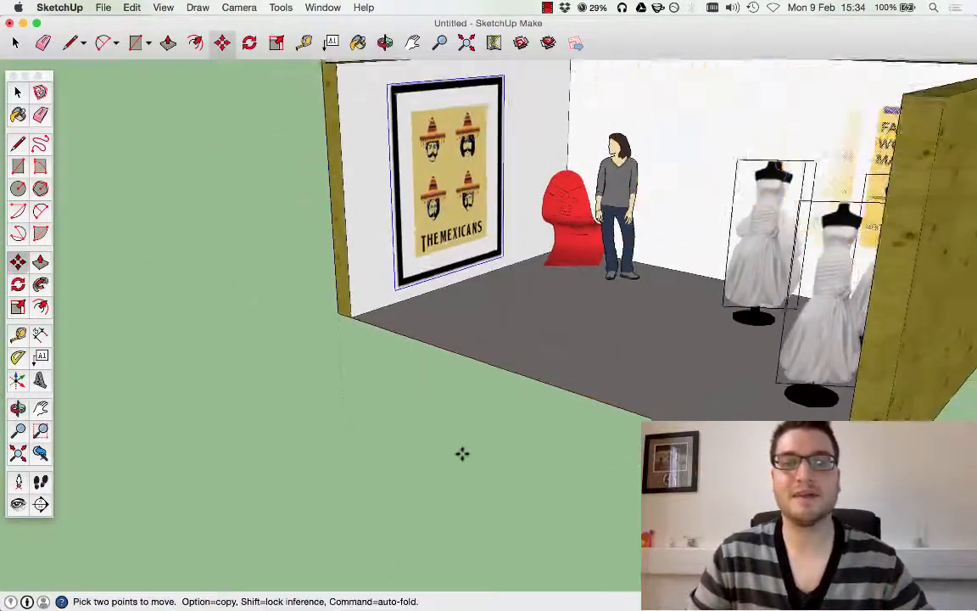
pyautogui.scroll(-5, 530, 273)
pyautogui.moveTo(576, 150); pyautogui.dragTo(603, 156, button='middle')
pyautogui.scroll(-3, 461, 188)
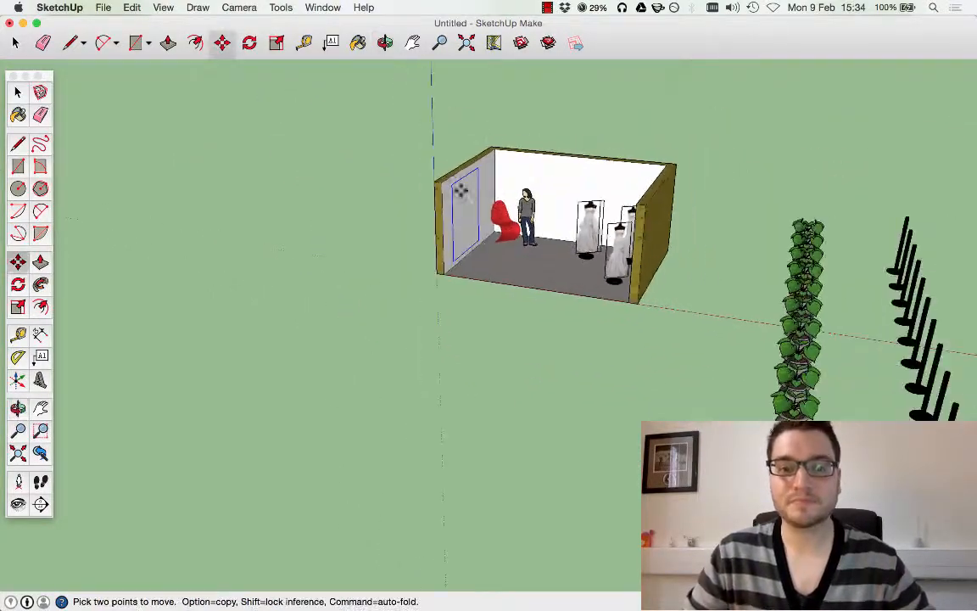
pyautogui.scroll(5, 460, 190)
pyautogui.click(364, 144)
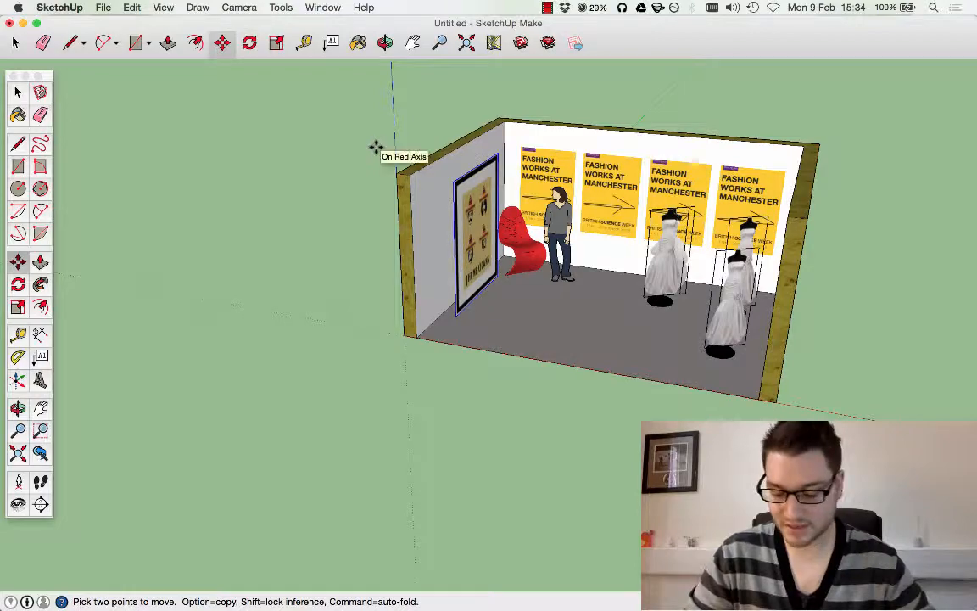
pyautogui.moveTo(428, 246); pyautogui.dragTo(471, 151, button='middle')
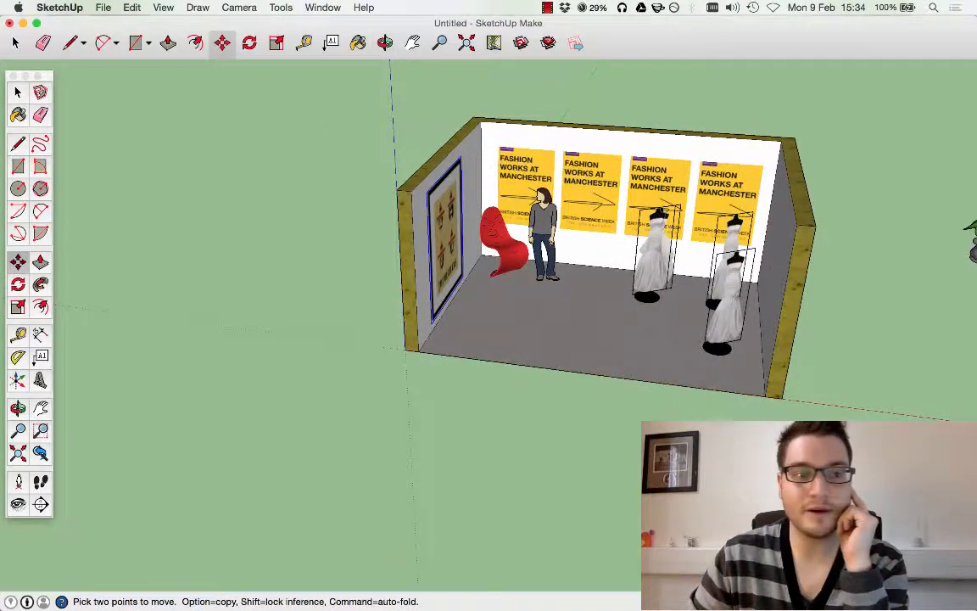
pyautogui.click(17, 91)
pyautogui.click(490, 148)
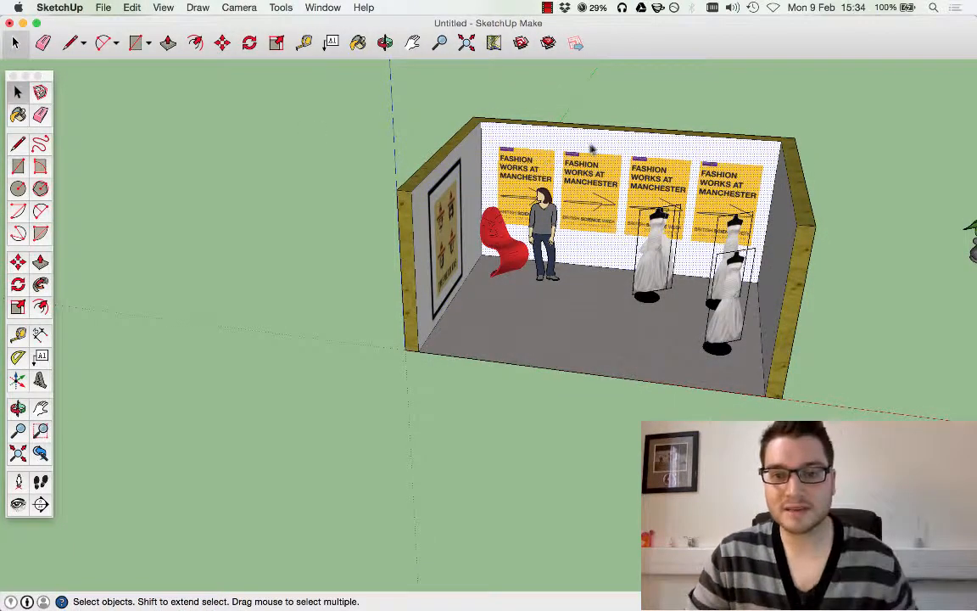
pyautogui.click(475, 196)
pyautogui.scroll(3, 445, 222)
pyautogui.click(445, 223)
pyautogui.click(291, 214)
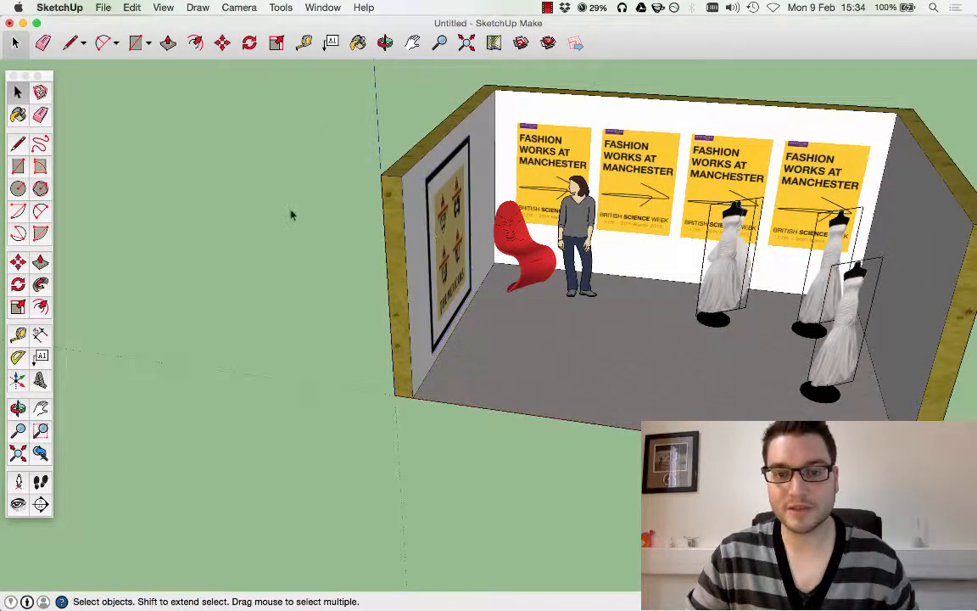
pyautogui.moveTo(291, 214); pyautogui.dragTo(513, 150, button='middle')
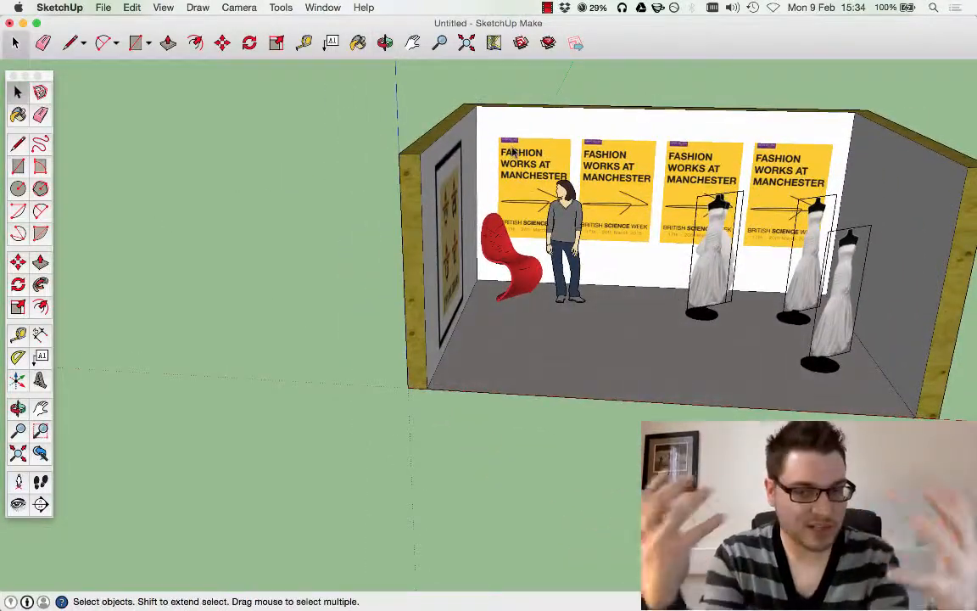